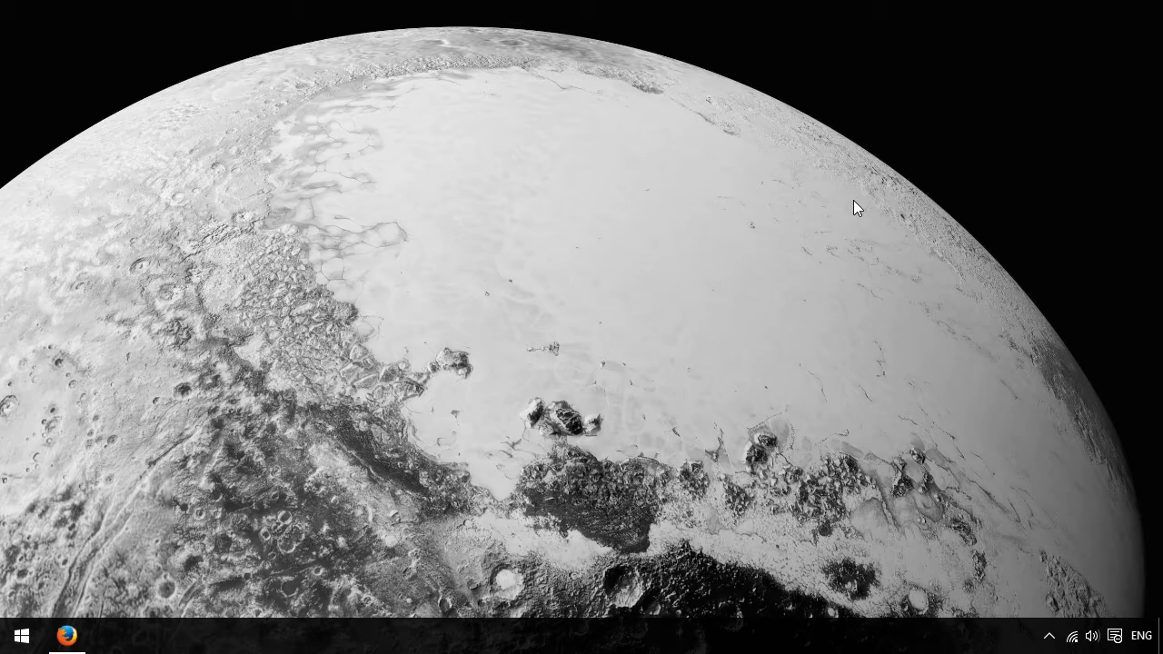
- Switch to Firefox and open haxe.org in a new tab
left_click(66, 635)
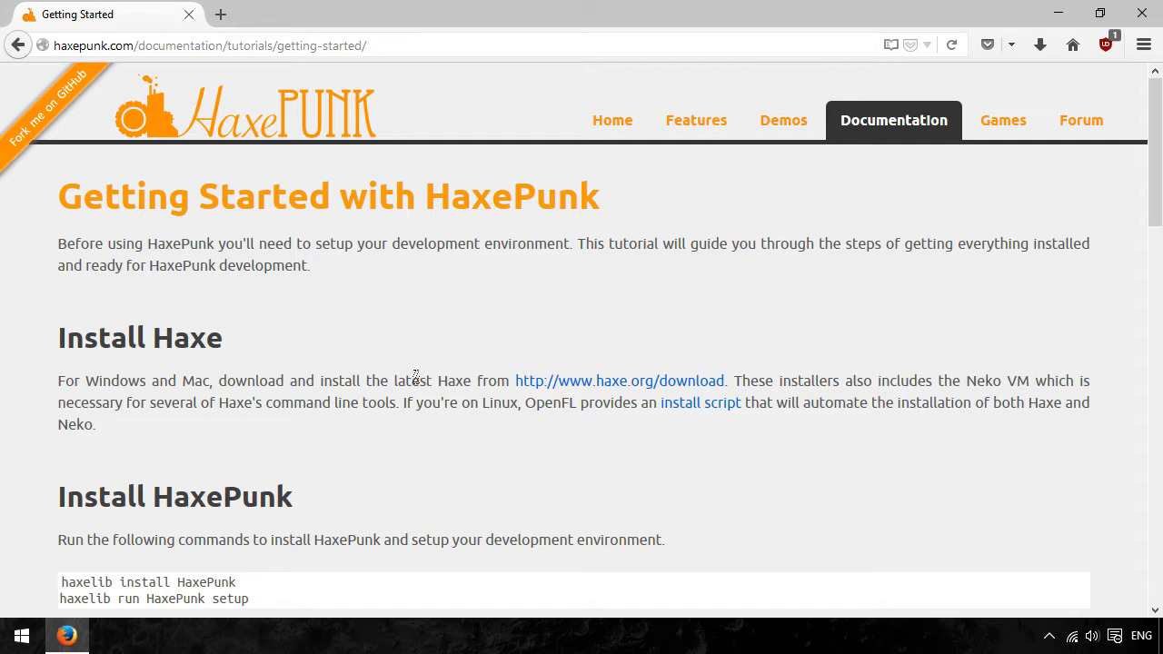
left_click(222, 14)
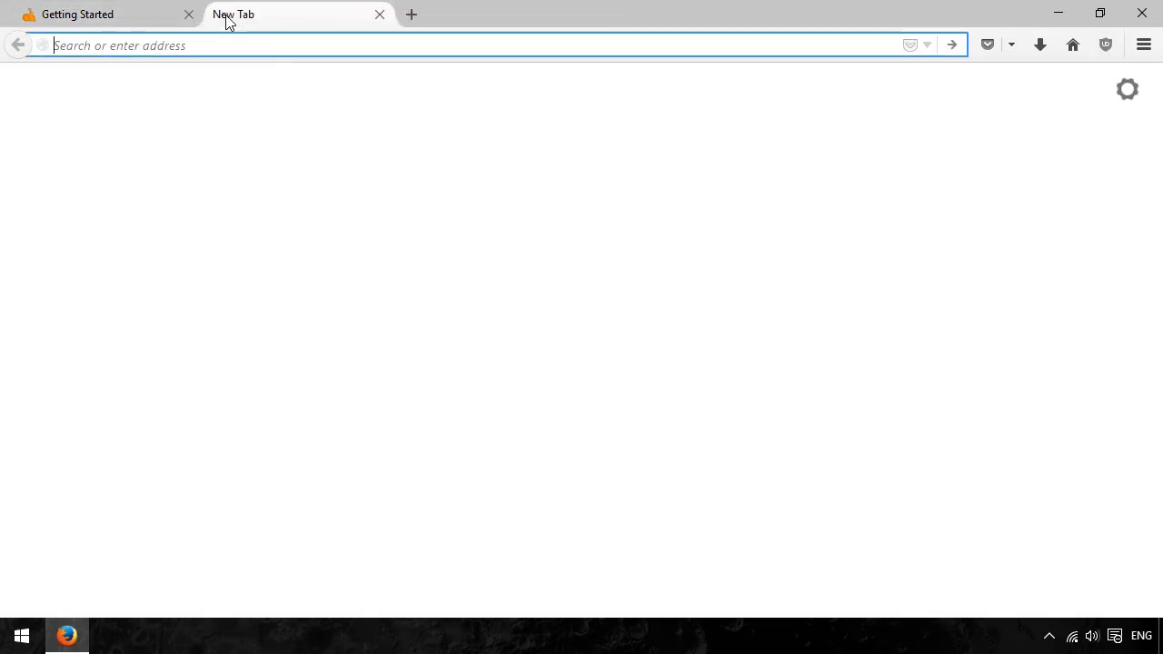
type("haXE")
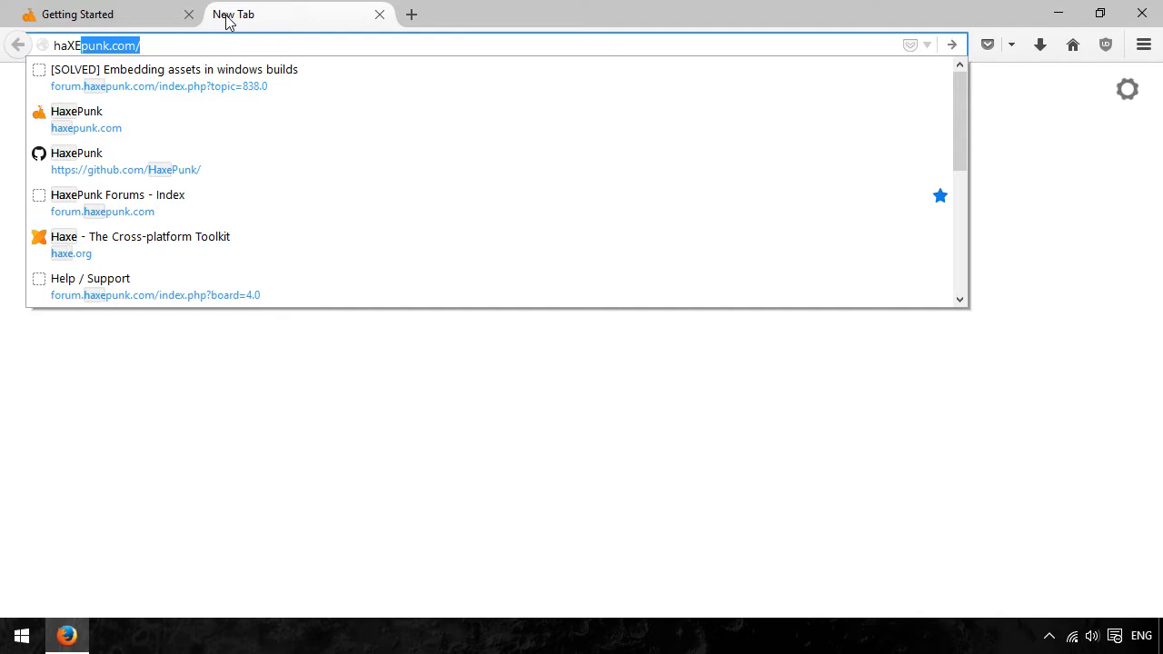
key("BackSpace")
key("BackSpace")
key("BackSpace")
type("xe.org/")
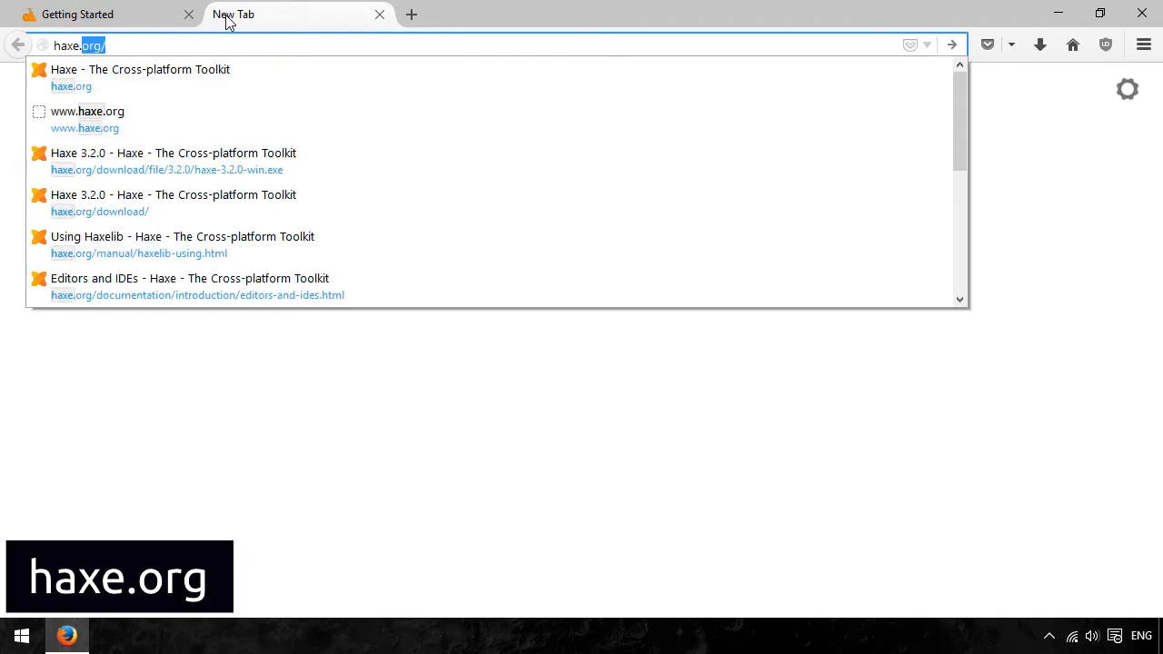
key("Return")
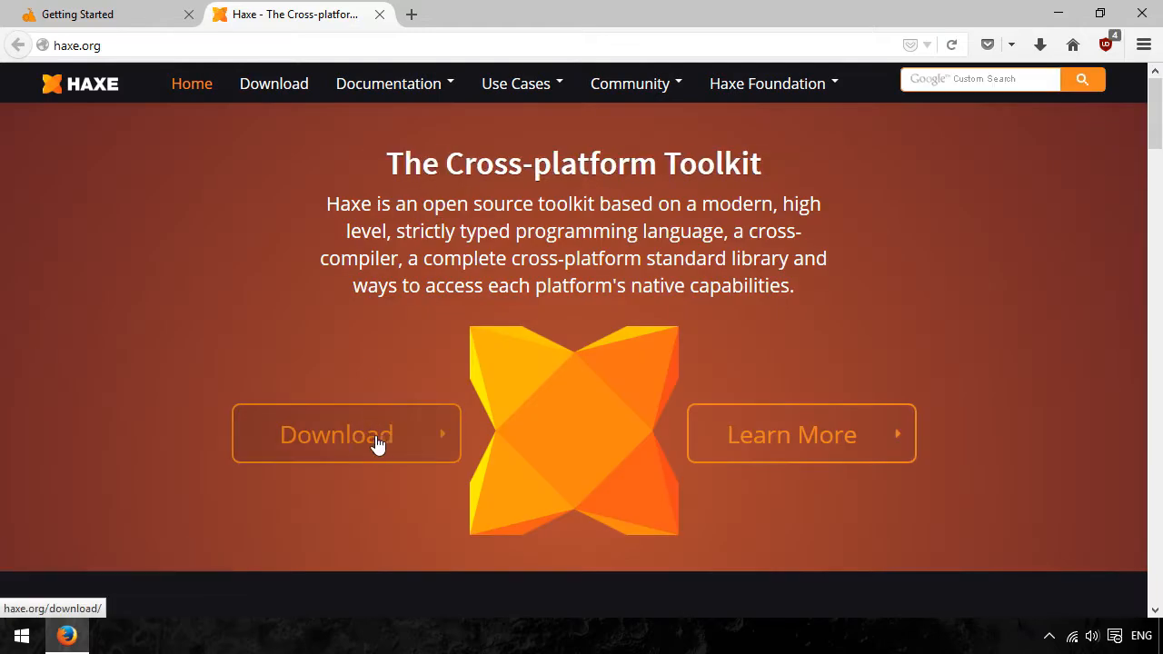
- Download the Windows Installer for Haxe 3.2.0 from the Haxe site and save the file
left_click(348, 445)
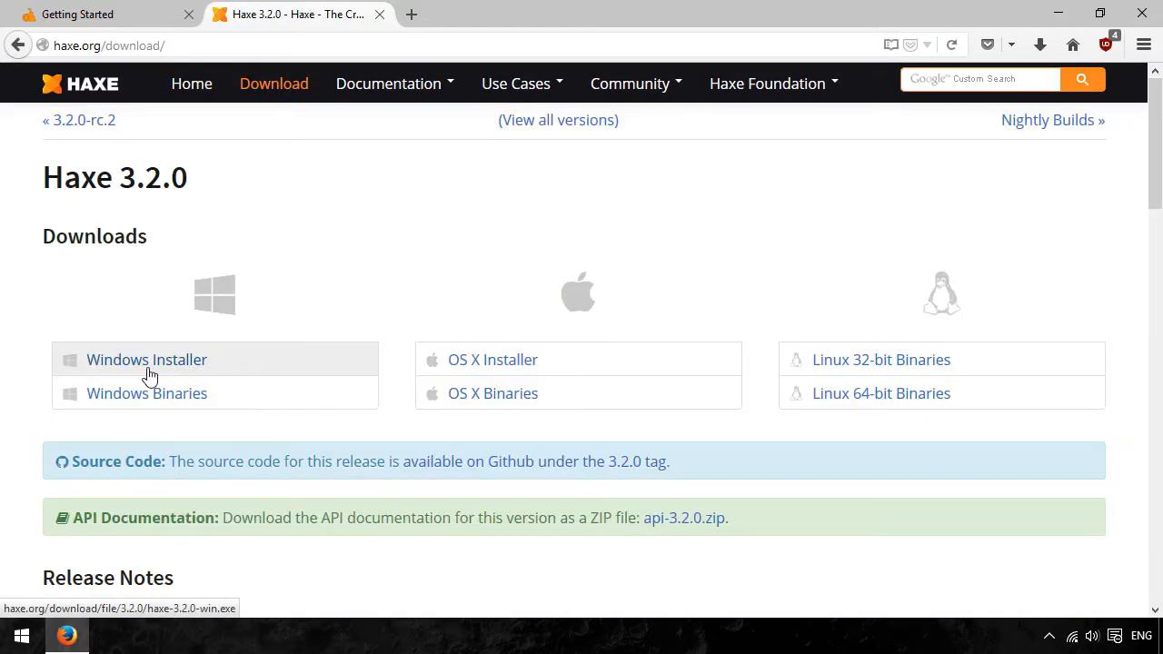
left_click(201, 373)
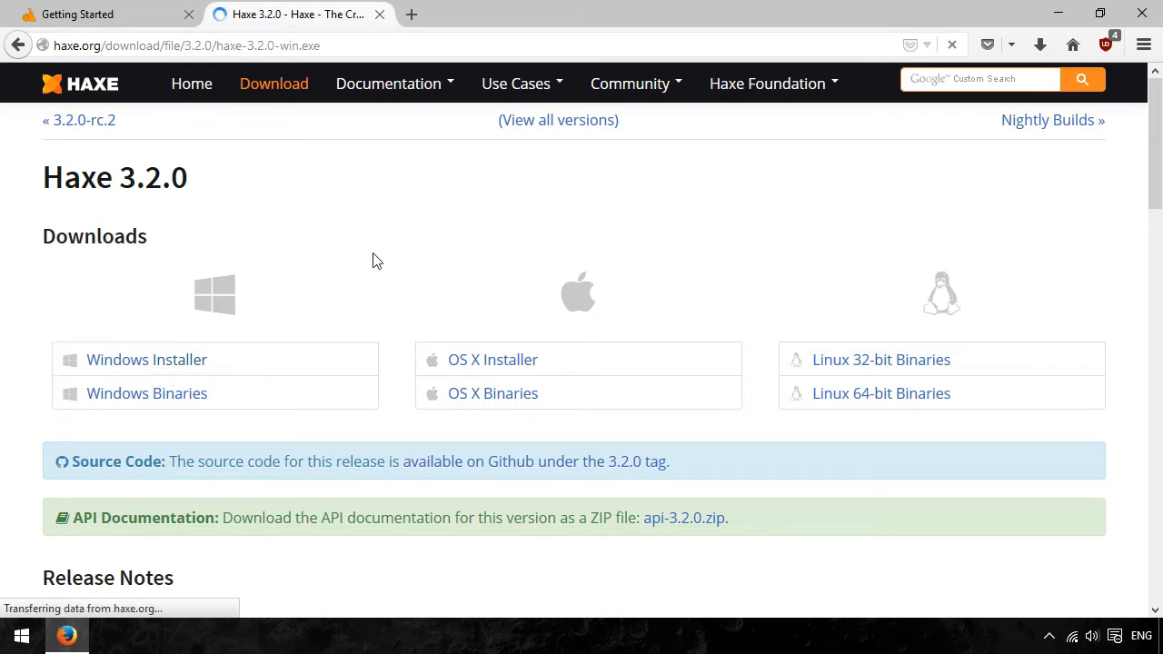
left_click(698, 351)
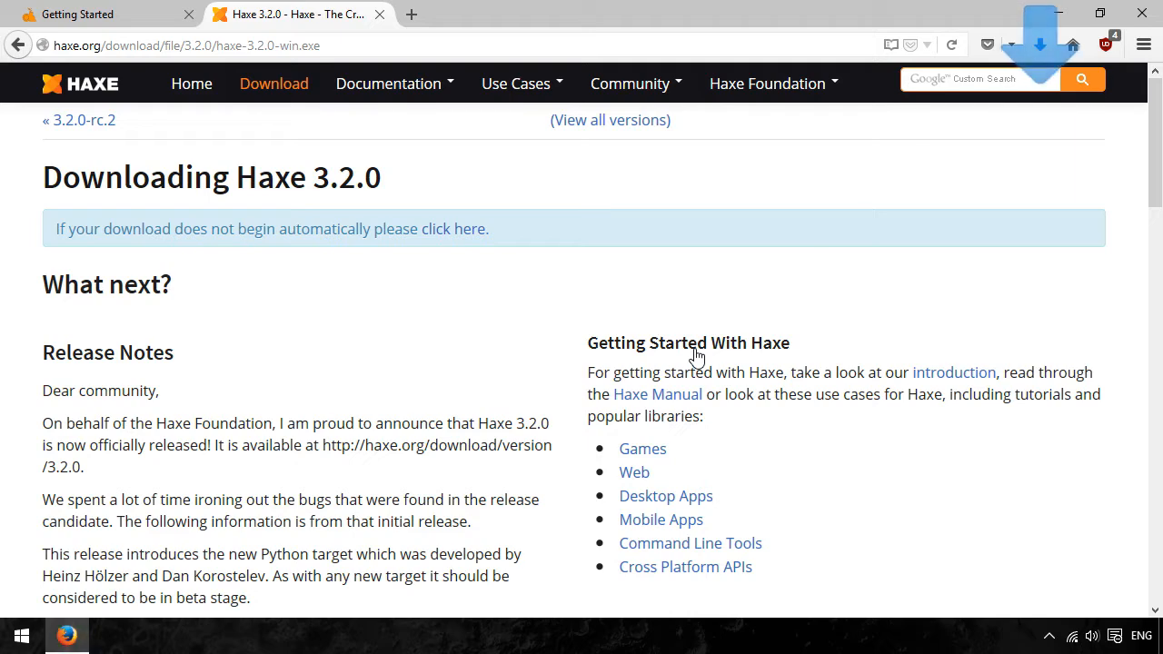
- Launch the downloaded haxe-3.2.0-win.exe and allow it to make changes to the PC
left_click(1040, 48)
left_click(762, 115)
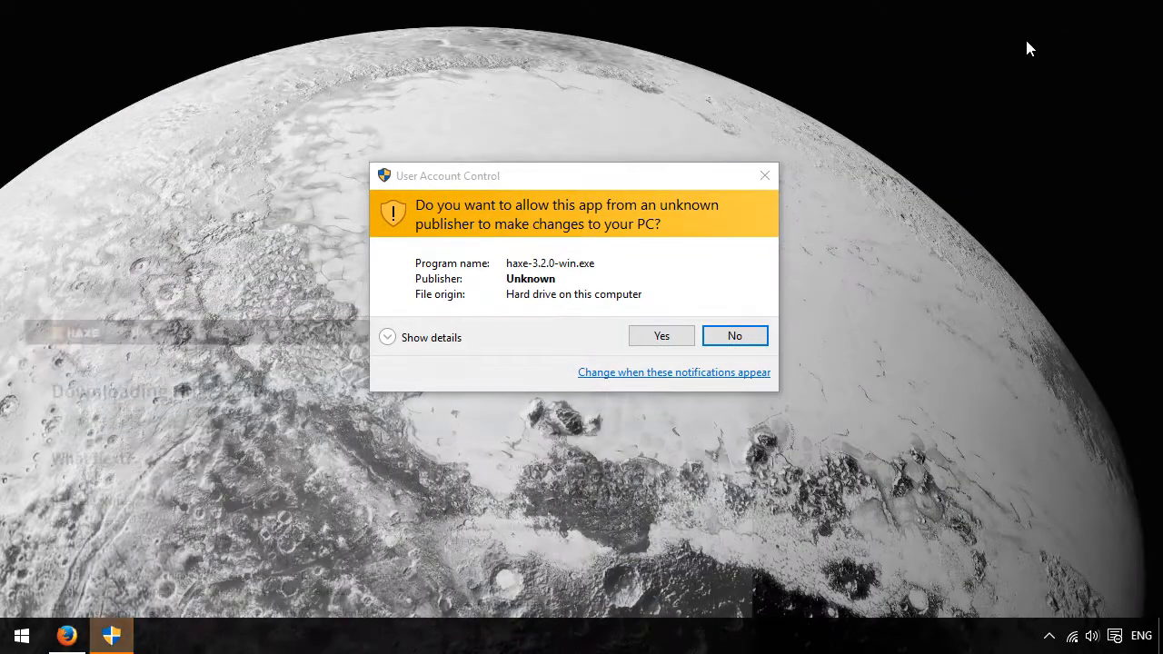
left_click(660, 336)
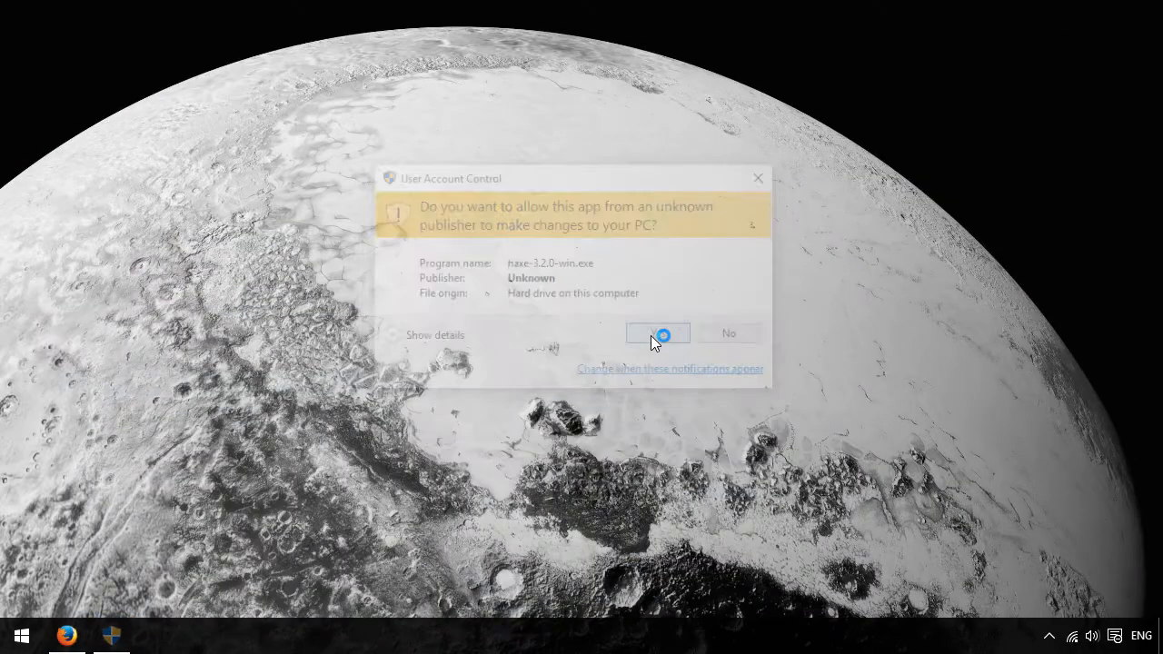
- Install Haxe 3.2.0 with the default components, including Neko 2.0.0, into C:\HaxeToolkit\ and finish the setup wizard
left_click(685, 464)
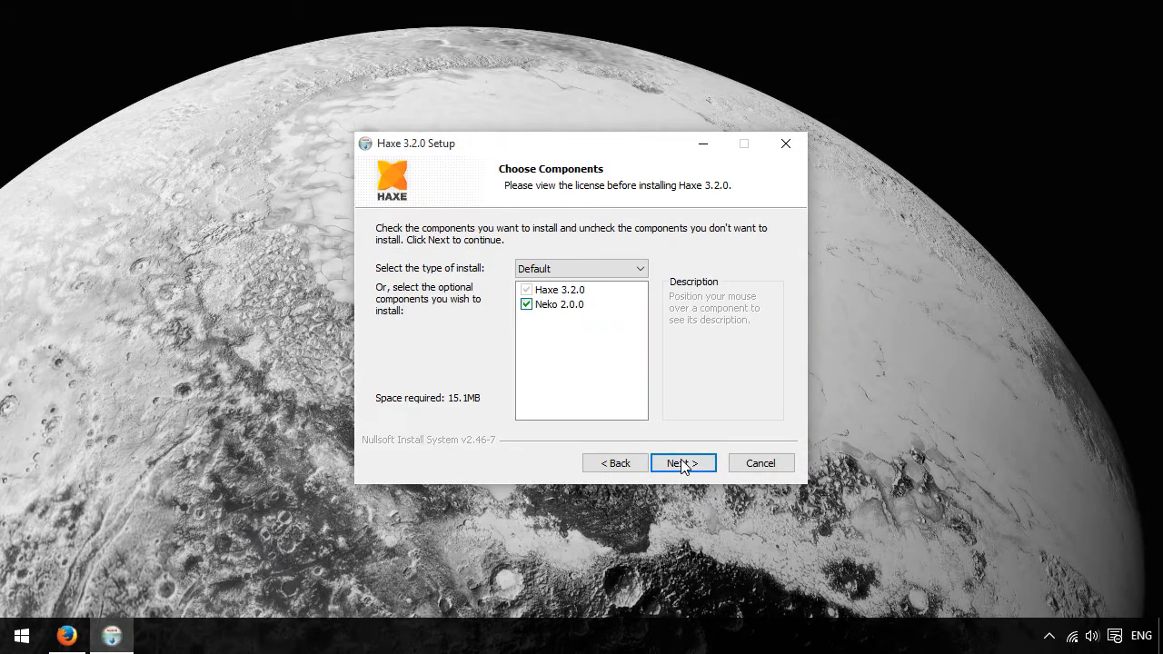
left_click(683, 463)
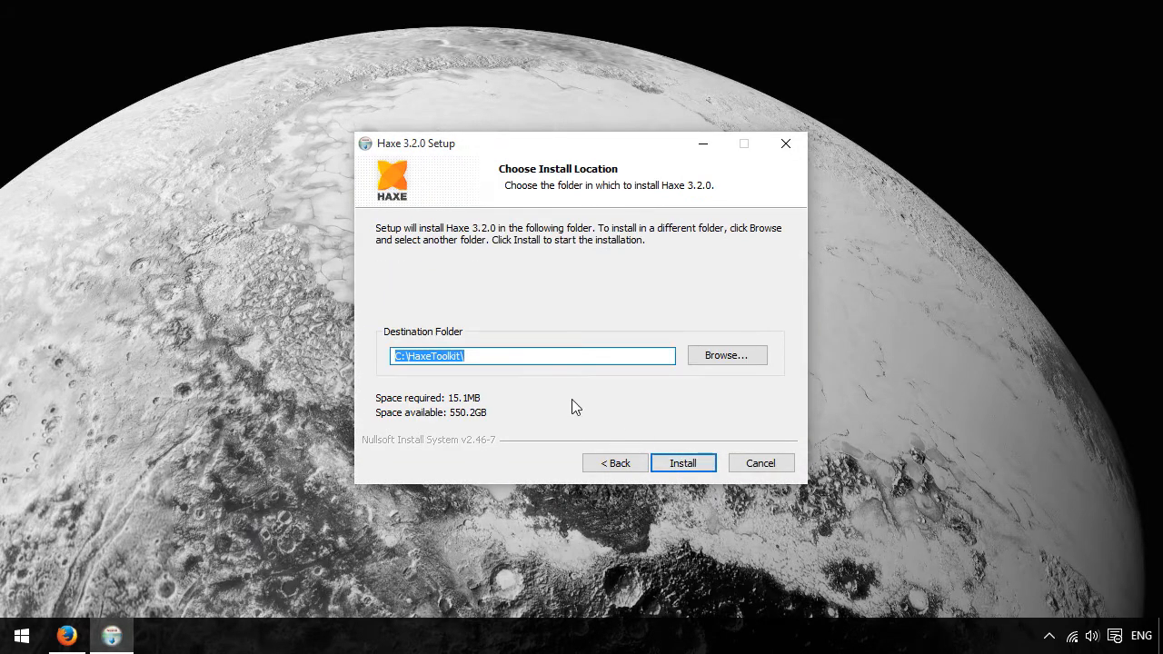
left_click_drag(489, 358, 362, 351)
left_click(477, 356)
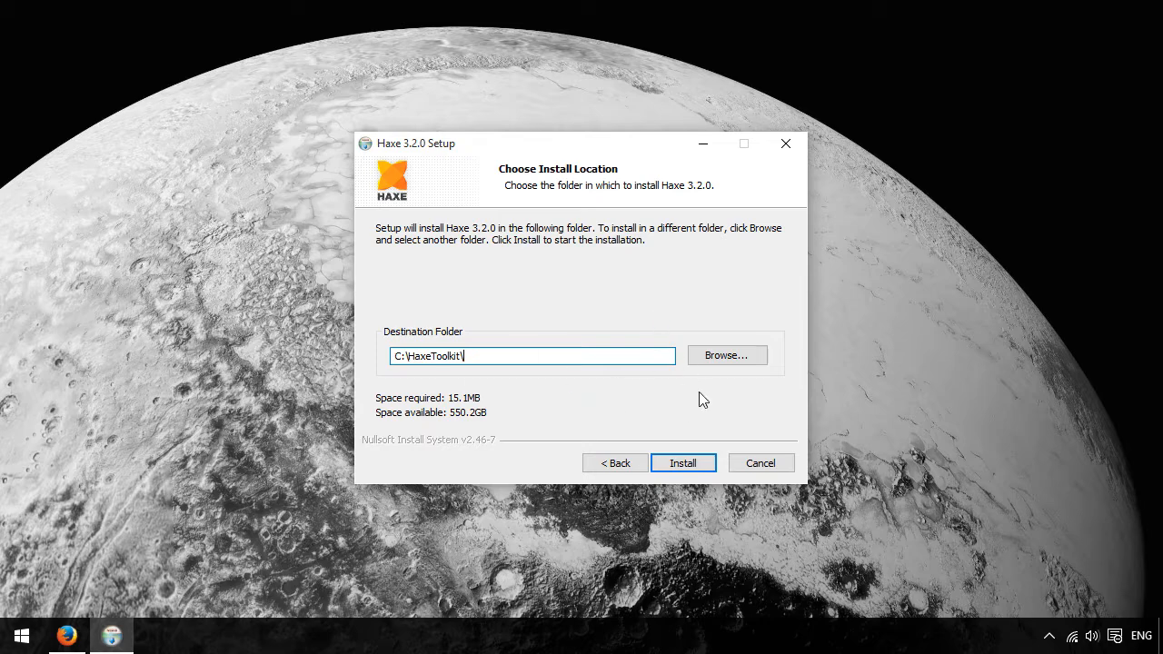
left_click(681, 465)
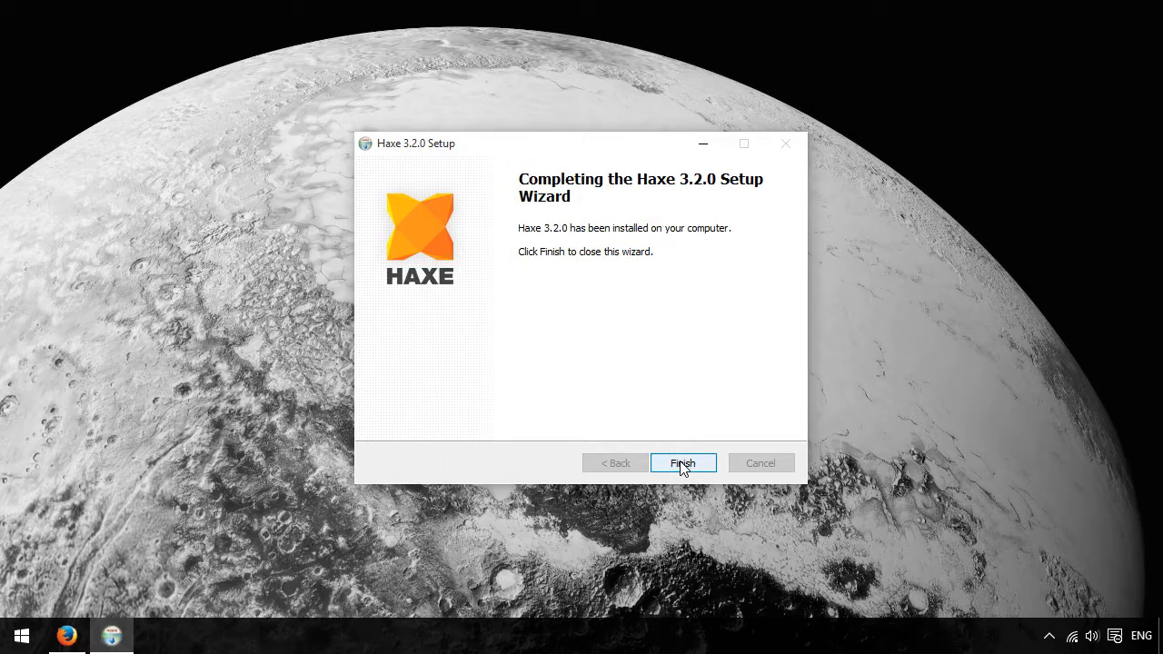
left_click(683, 464)
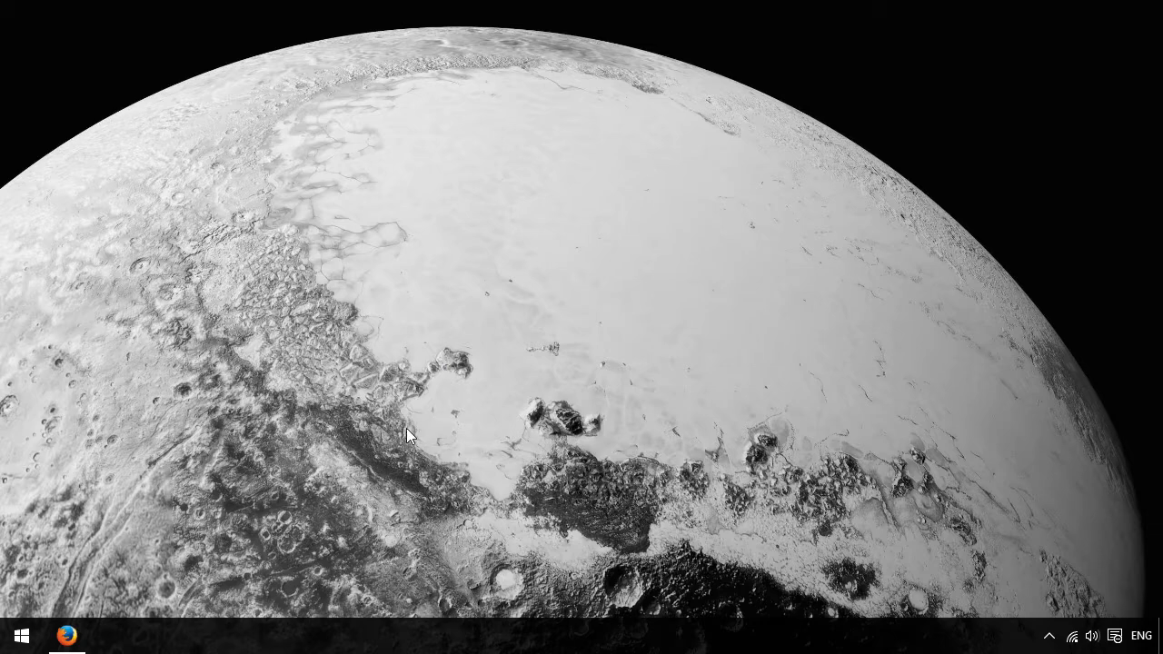
- Find cmd in the Windows search, open the Command Prompt and move its window slightly
left_click(22, 639)
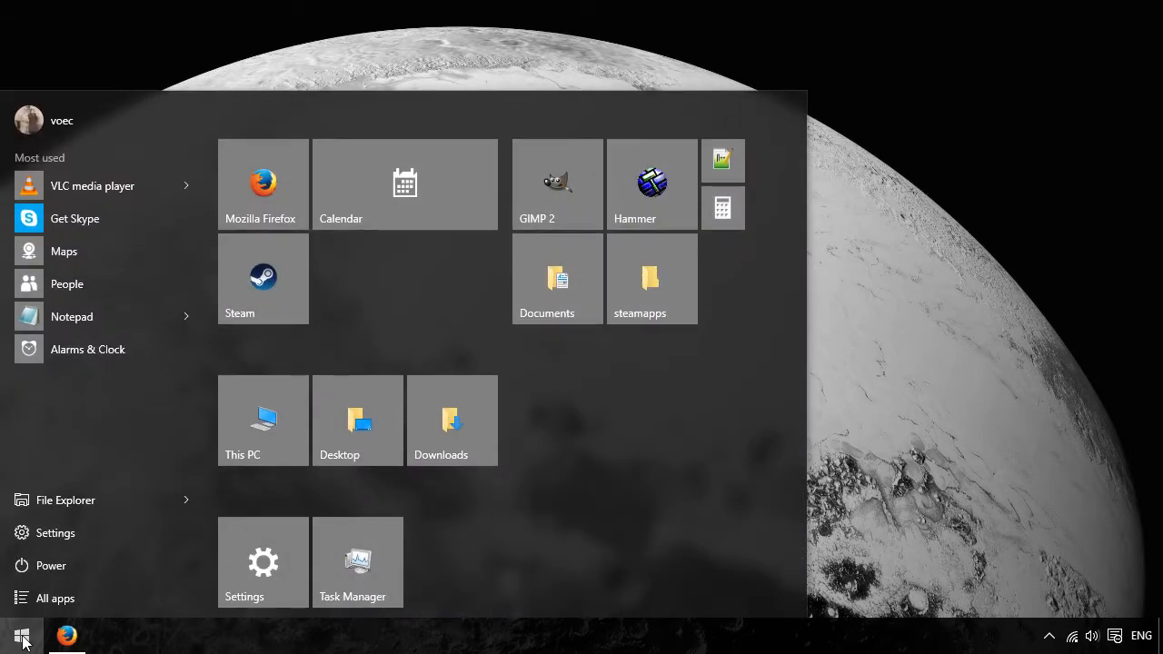
type("cmd")
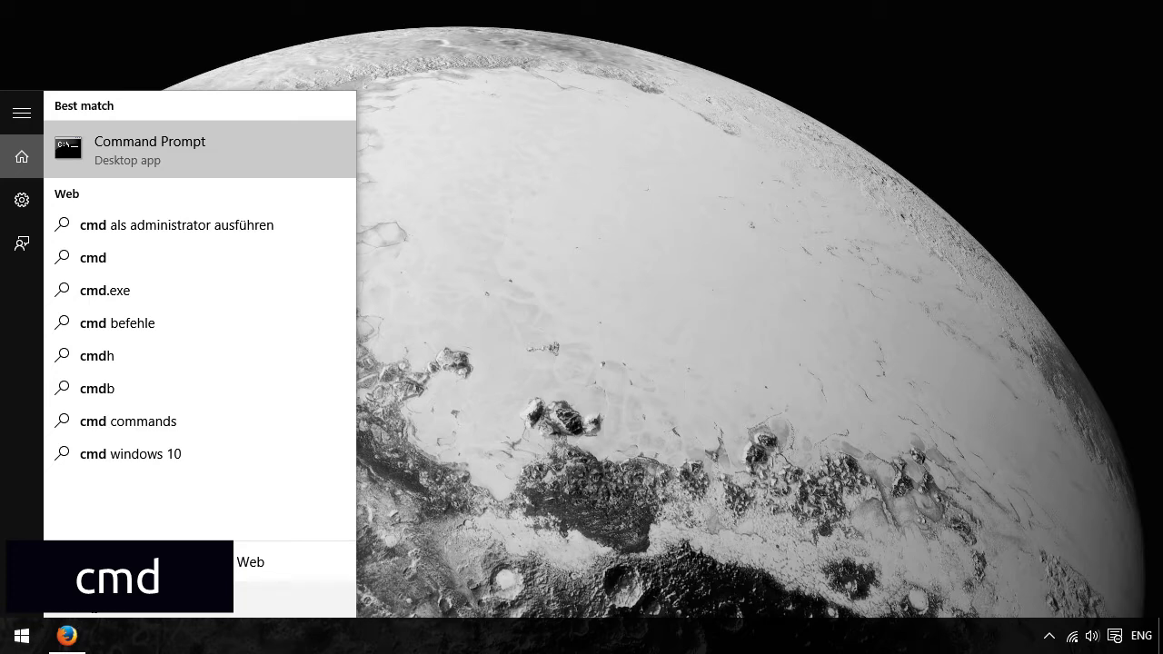
left_click(171, 152)
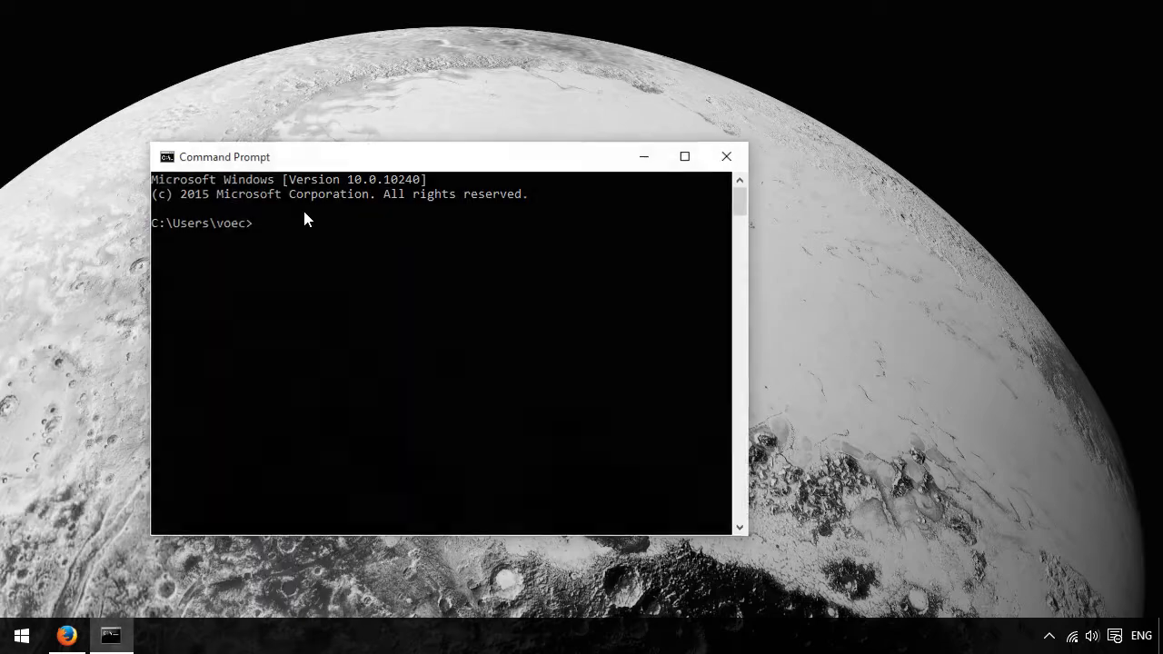
left_click_drag(366, 163, 377, 143)
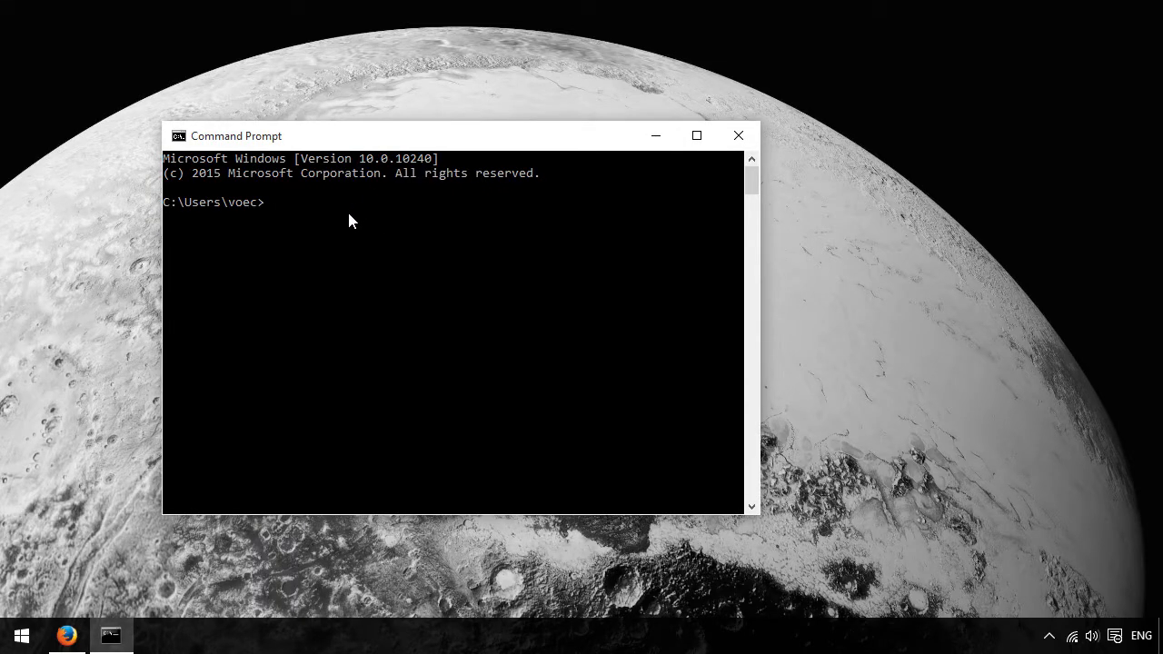
- Install the HaxePunk library by running "haxelib install HaxePunk" in the Command Prompt
type("haxeli")
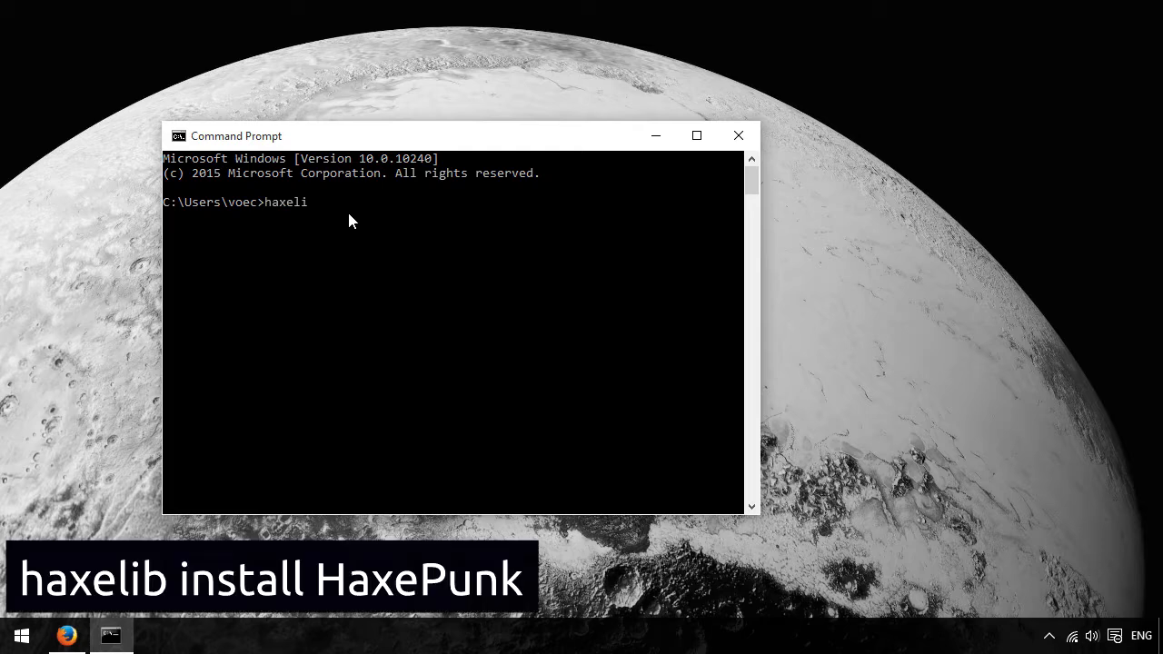
type("b install HaxePunk")
key("Return")
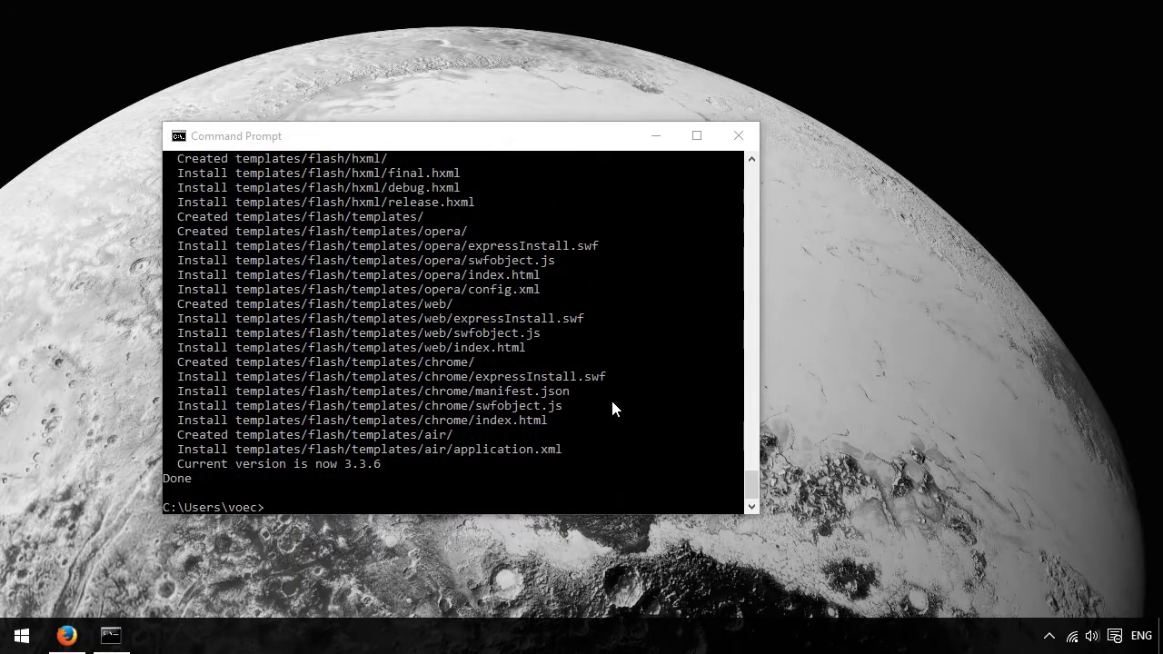
- Set up the HaxePunk dependencies by running "haxelib run HaxePunk setup", and exit the Command Prompt
left_click(565, 465)
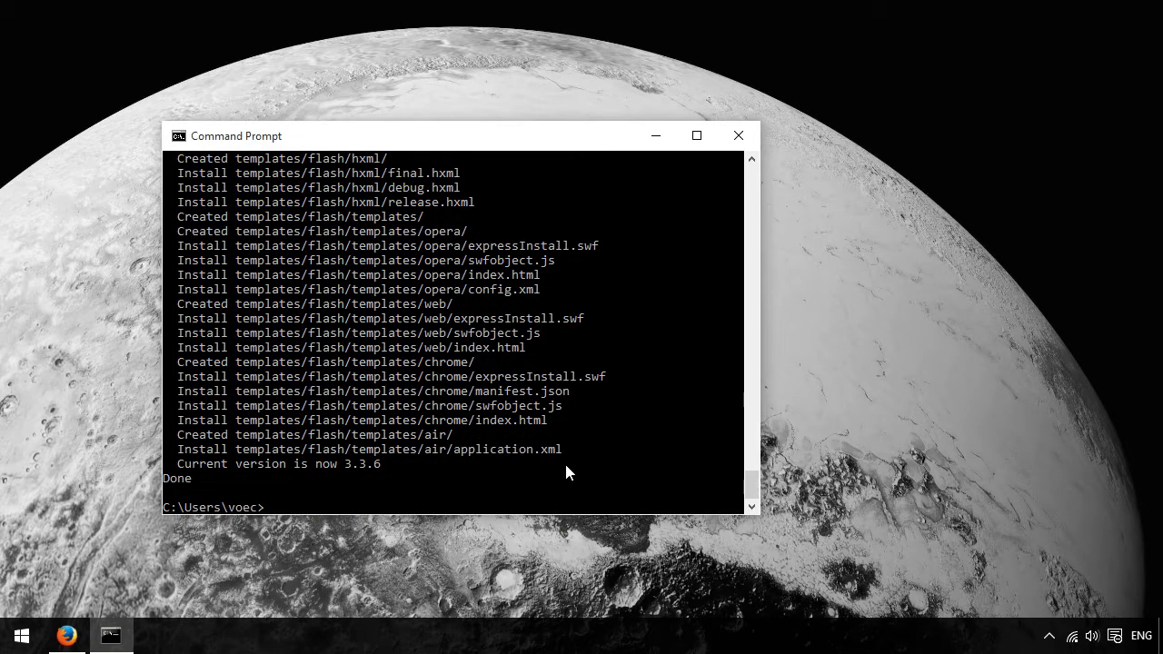
type("haxelib  ru")
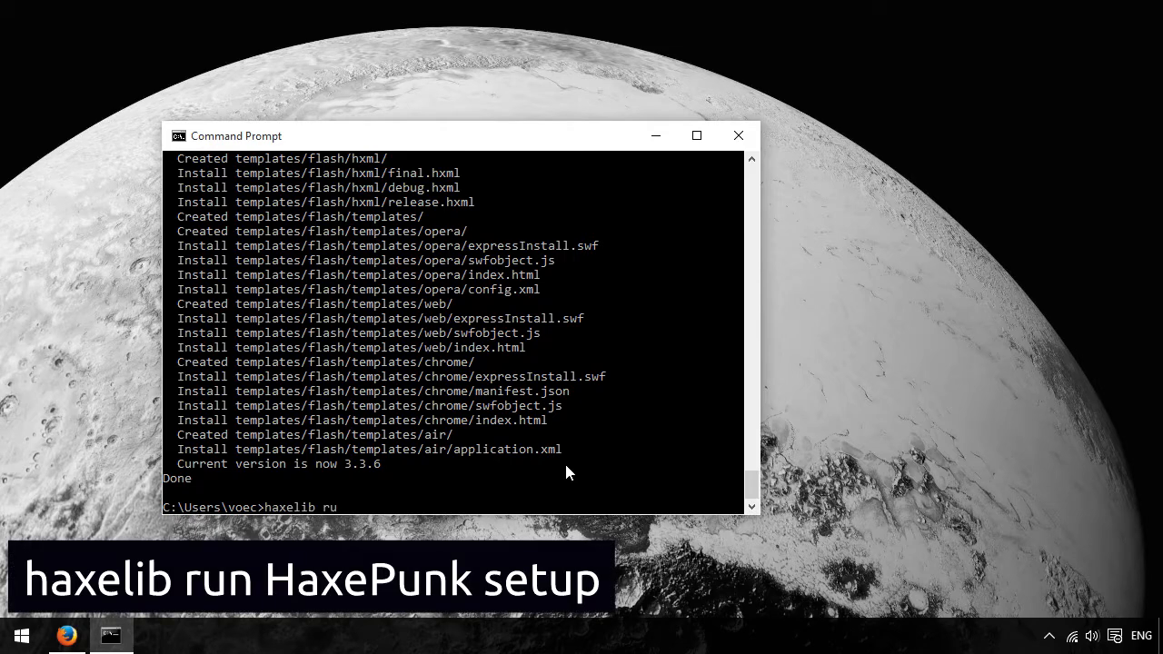
type("n HaxePunk setup")
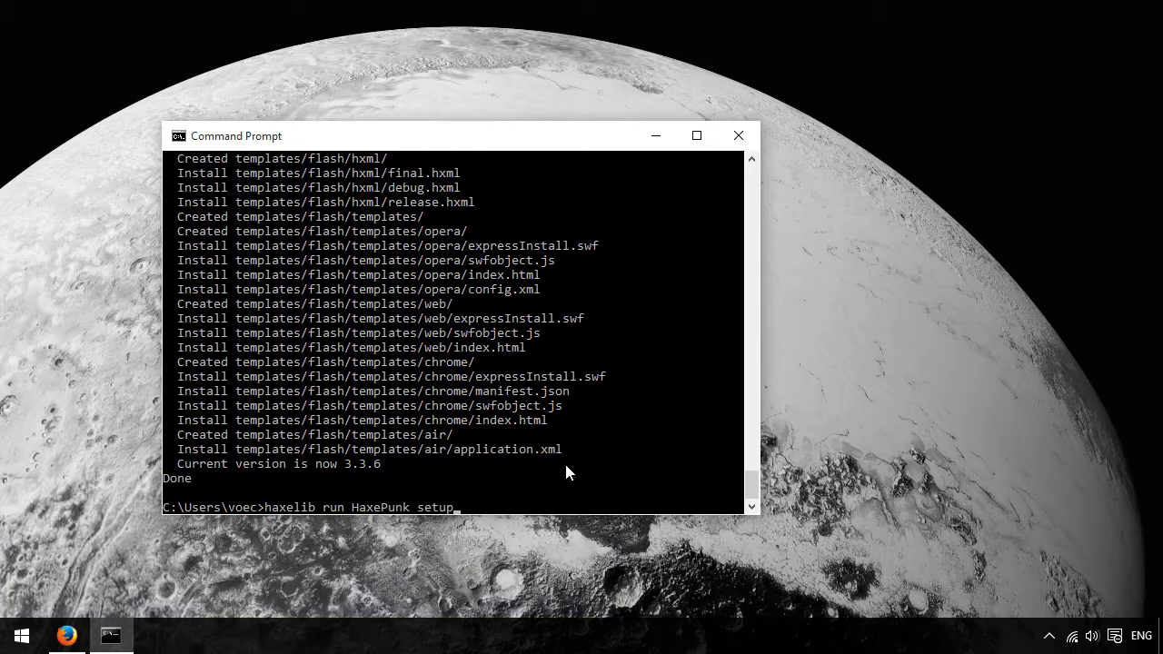
key("Return")
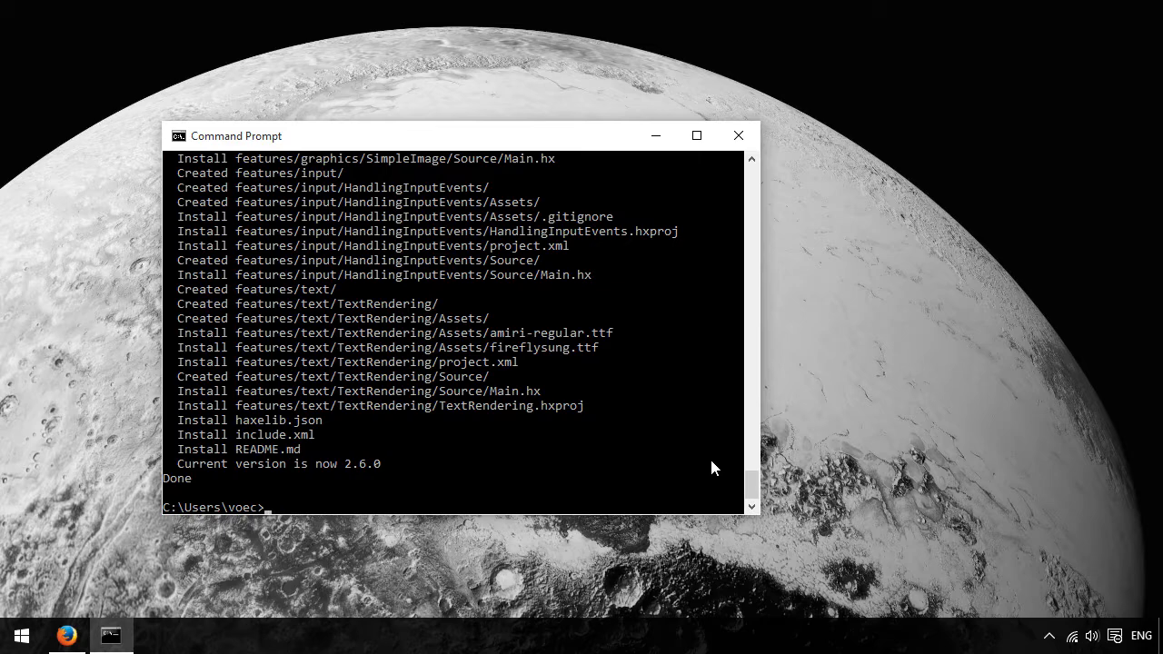
type("it")
key("Return")
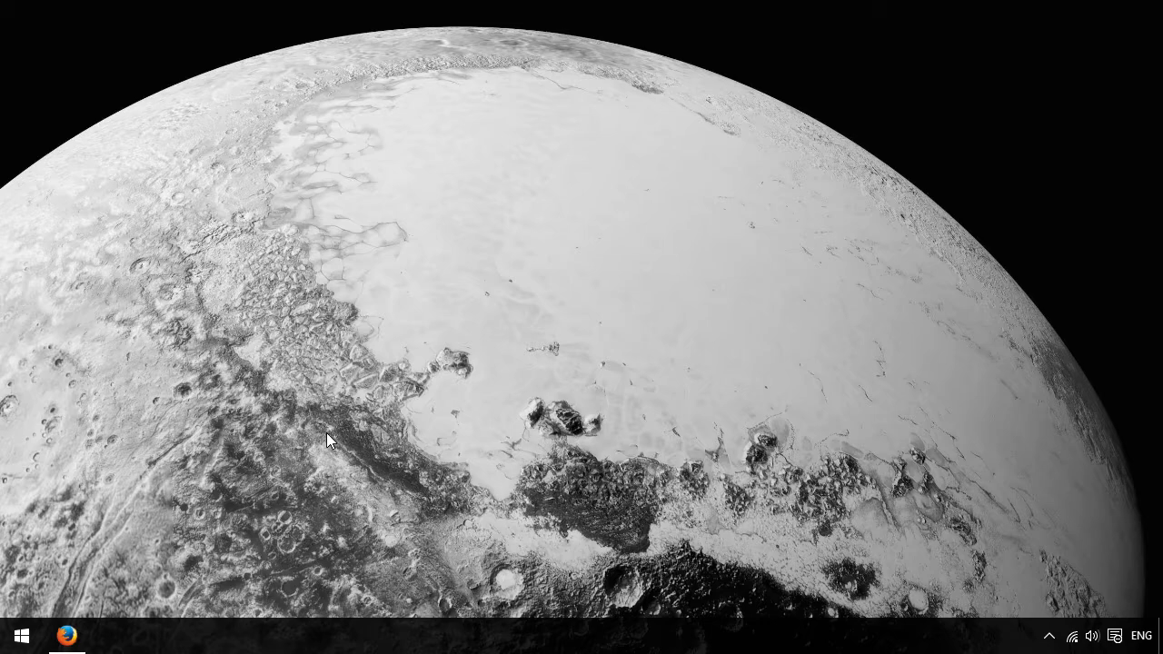
- Switch to Firefox and open flashdevelop.org in a new tab
left_click(66, 636)
key("ctrl+t")
type("fl")
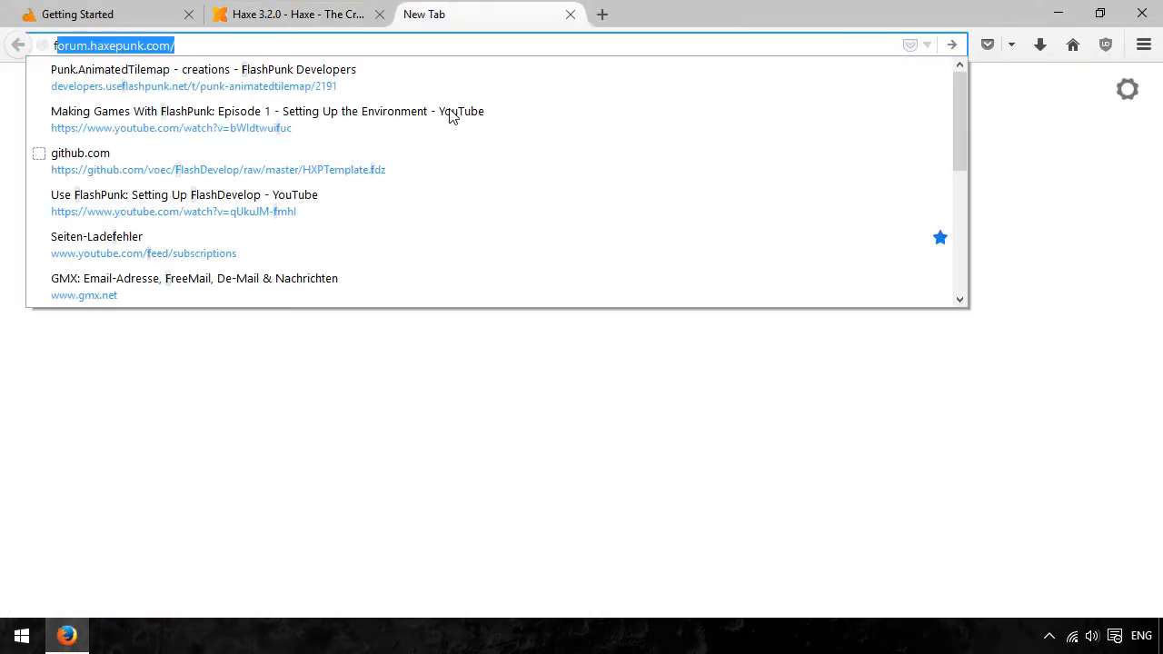
type("ashdevelop.org/")
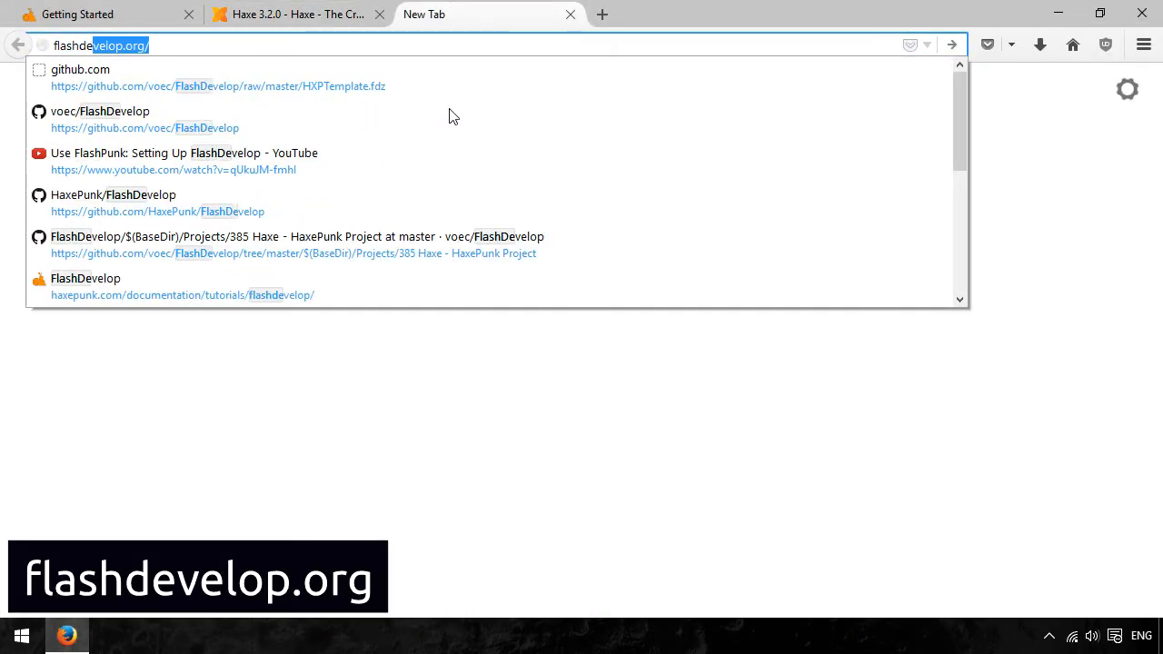
key("Return")
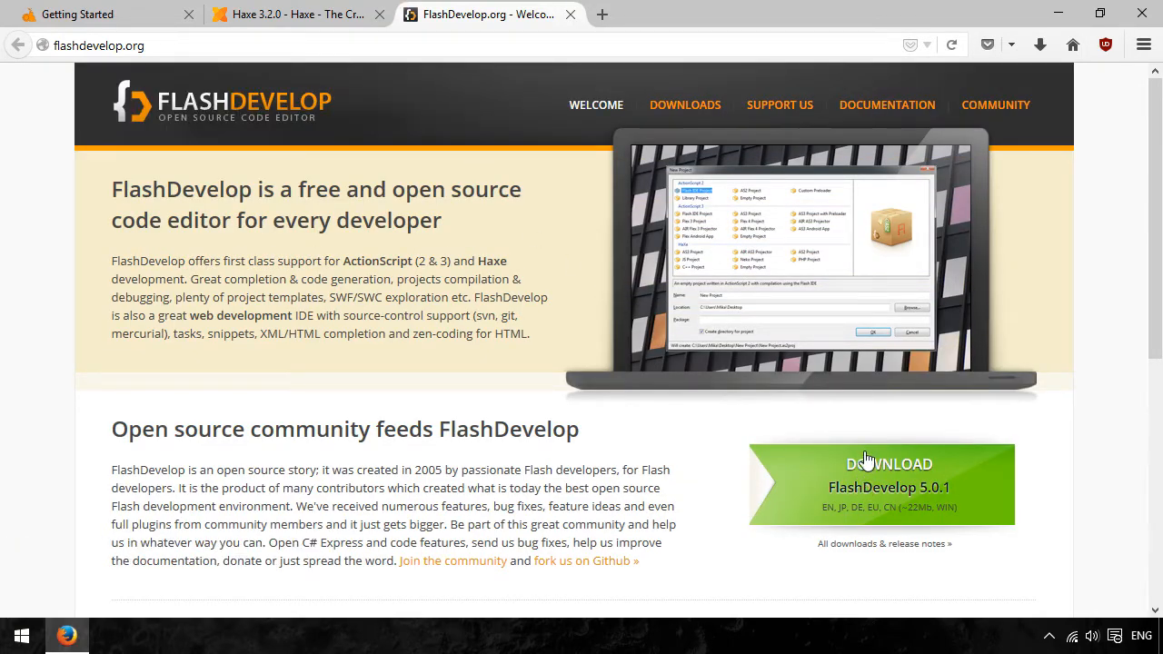
- Download FlashDevelop 5.0.1 Setup from its release post and save FlashDevelop-5.0.1.exe
left_click(863, 477)
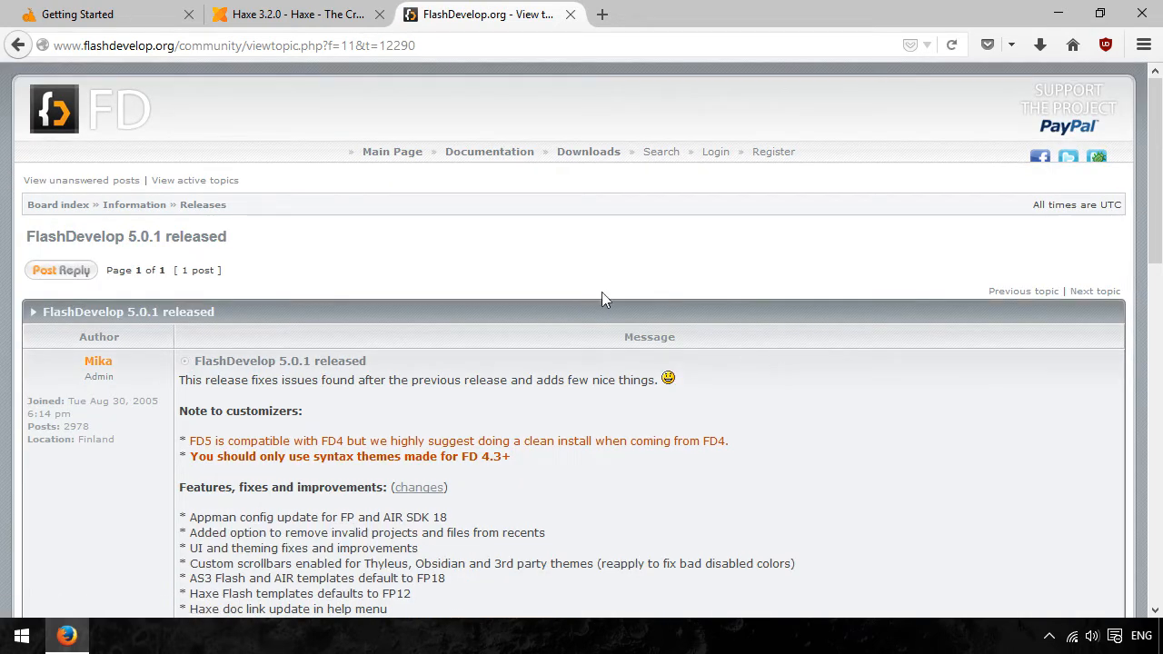
scroll(568, 282, "down", 6)
scroll(567, 285, "down", 6)
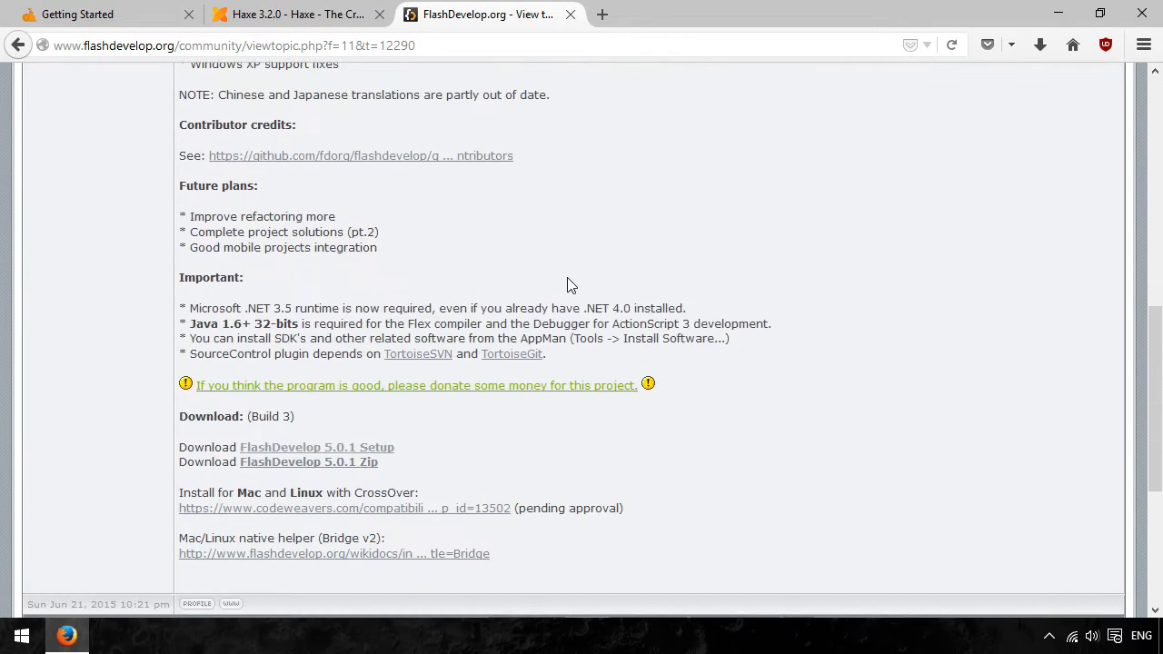
scroll(567, 285, "down", 4)
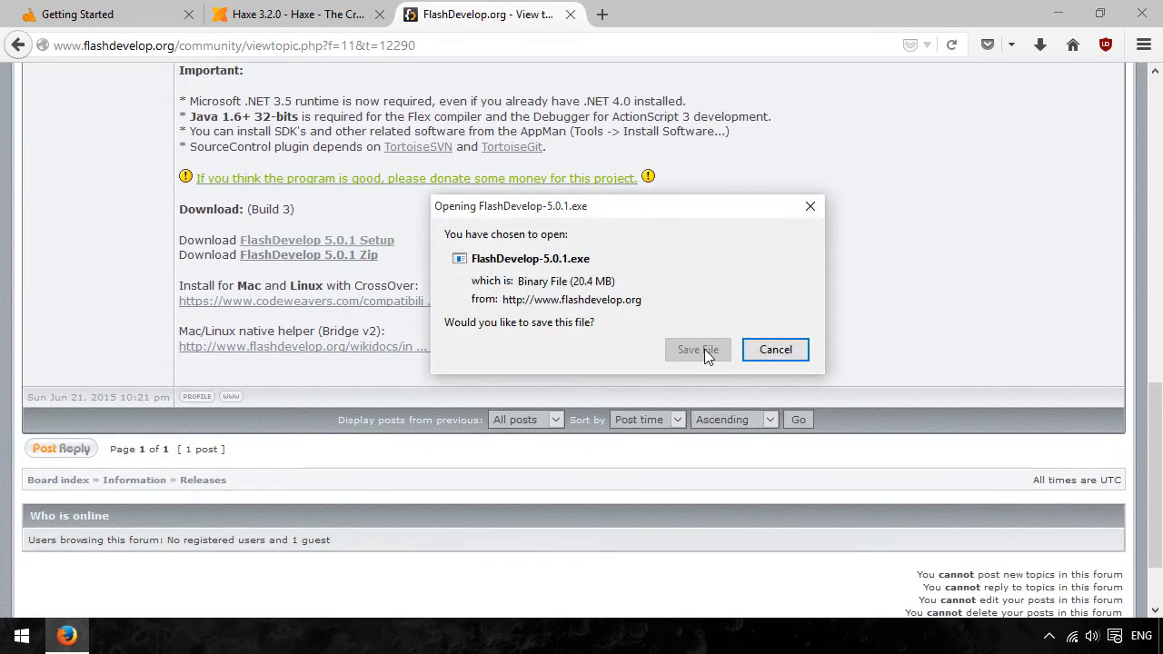
left_click(701, 350)
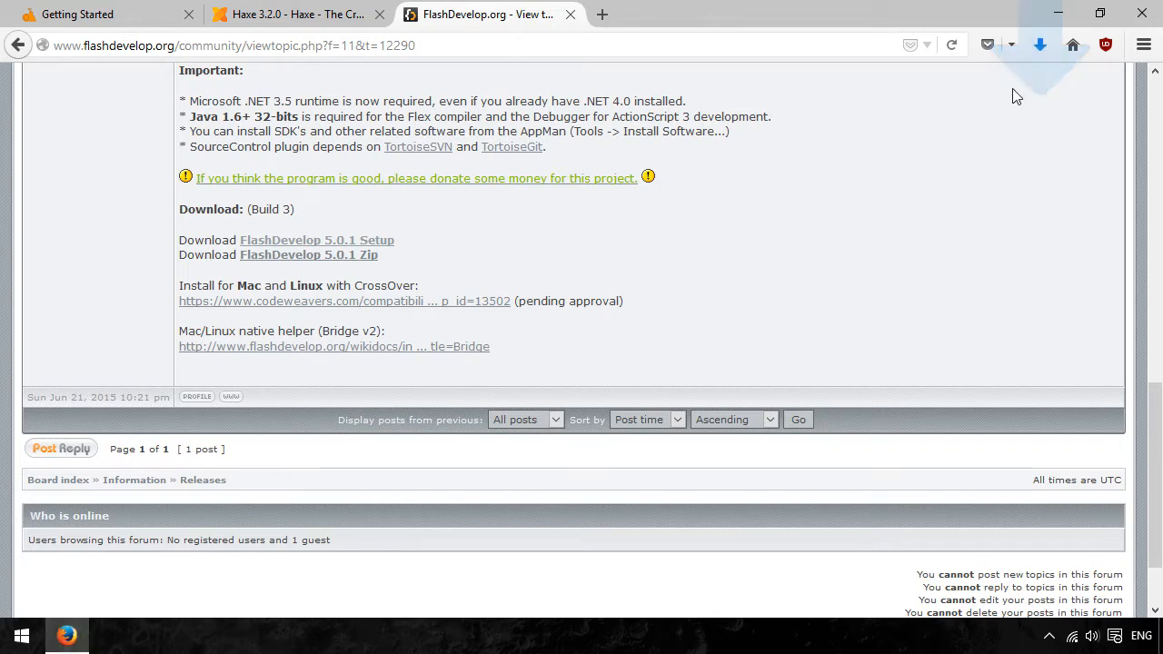
- Run the downloaded FlashDevelop-5.0.1.exe installer and allow it to make changes to the PC
left_click(1041, 46)
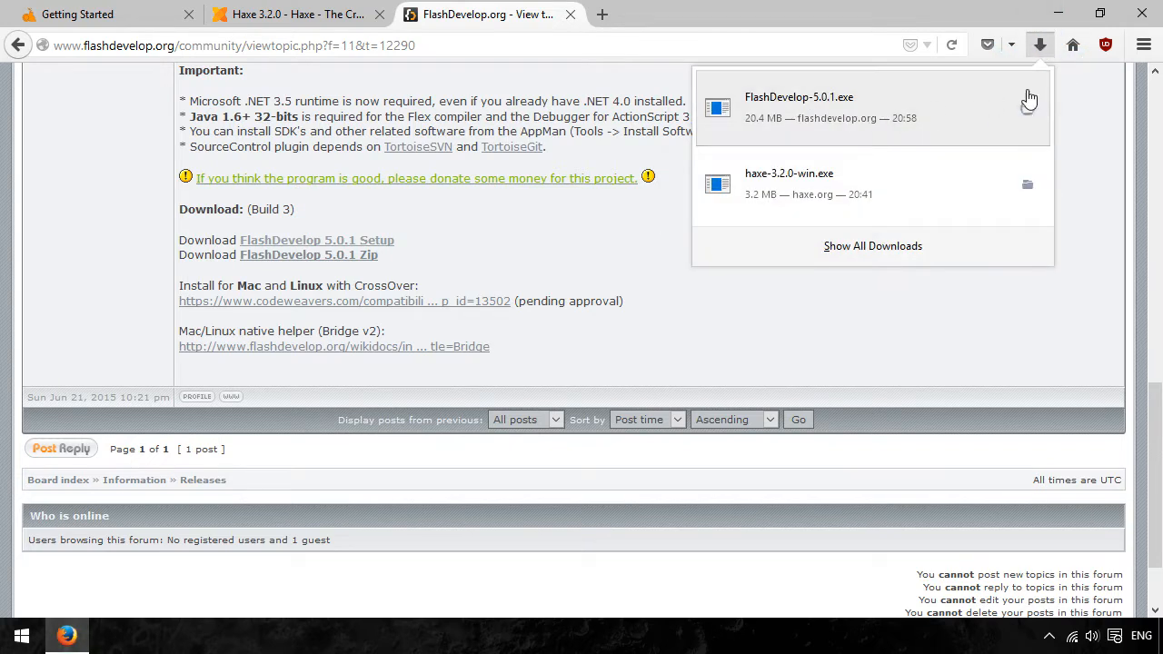
left_click(948, 103)
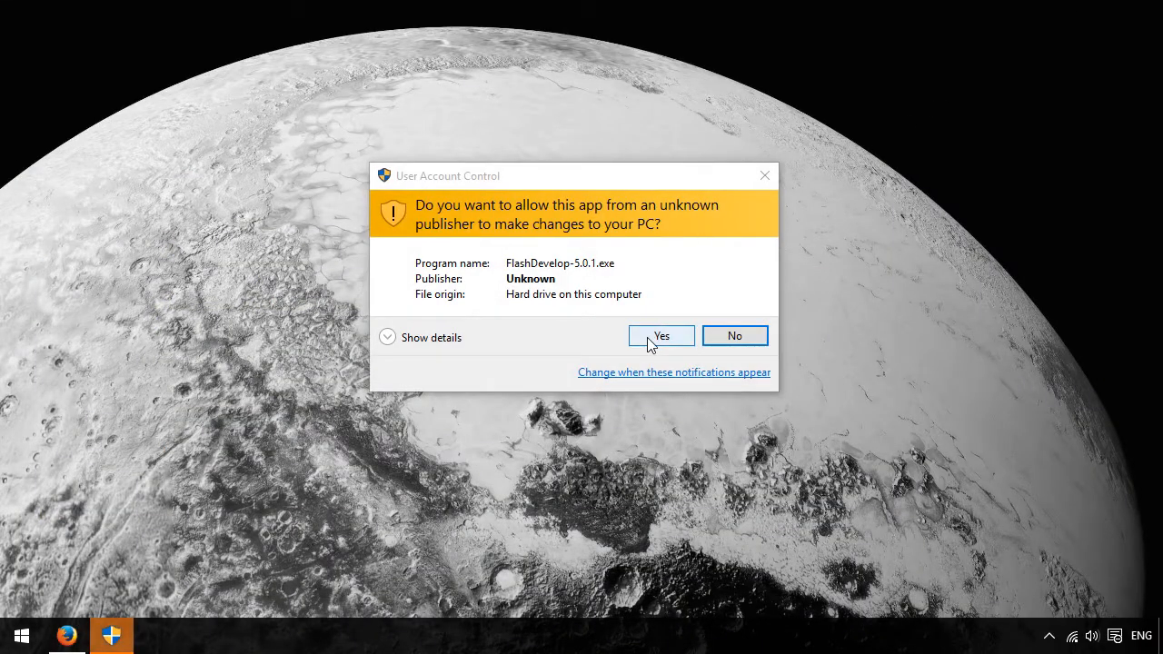
left_click(648, 338)
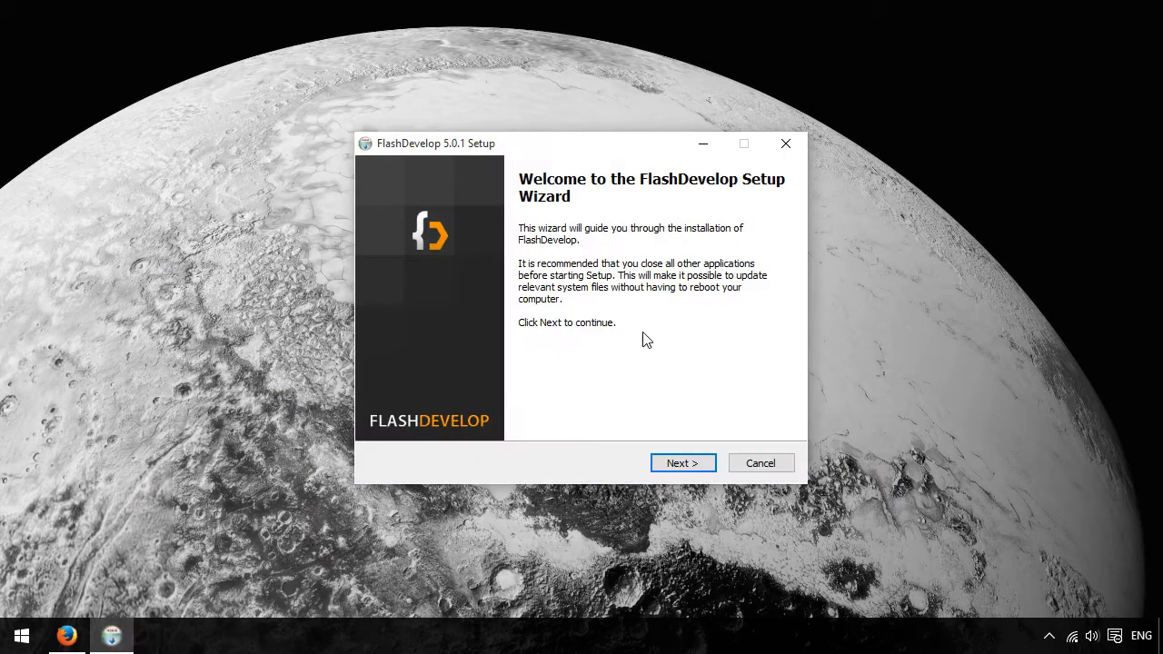
- Install FlashDevelop with the Desktop Shortcut component added, and finish the setup without opening the online guide
left_click(683, 465)
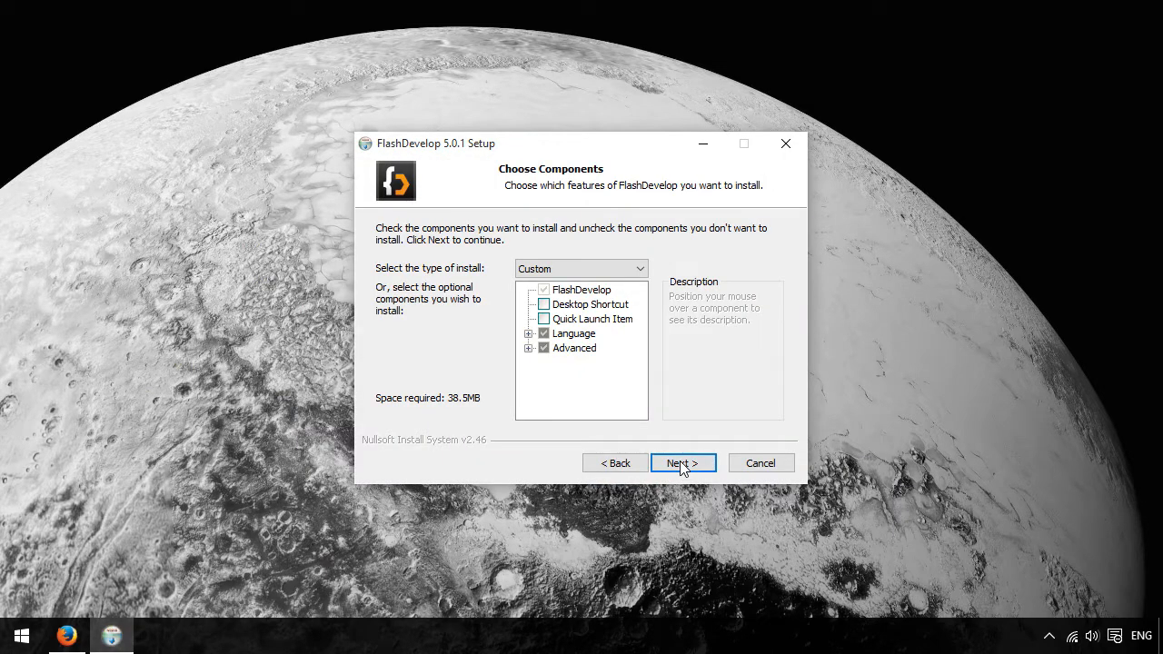
left_click(544, 306)
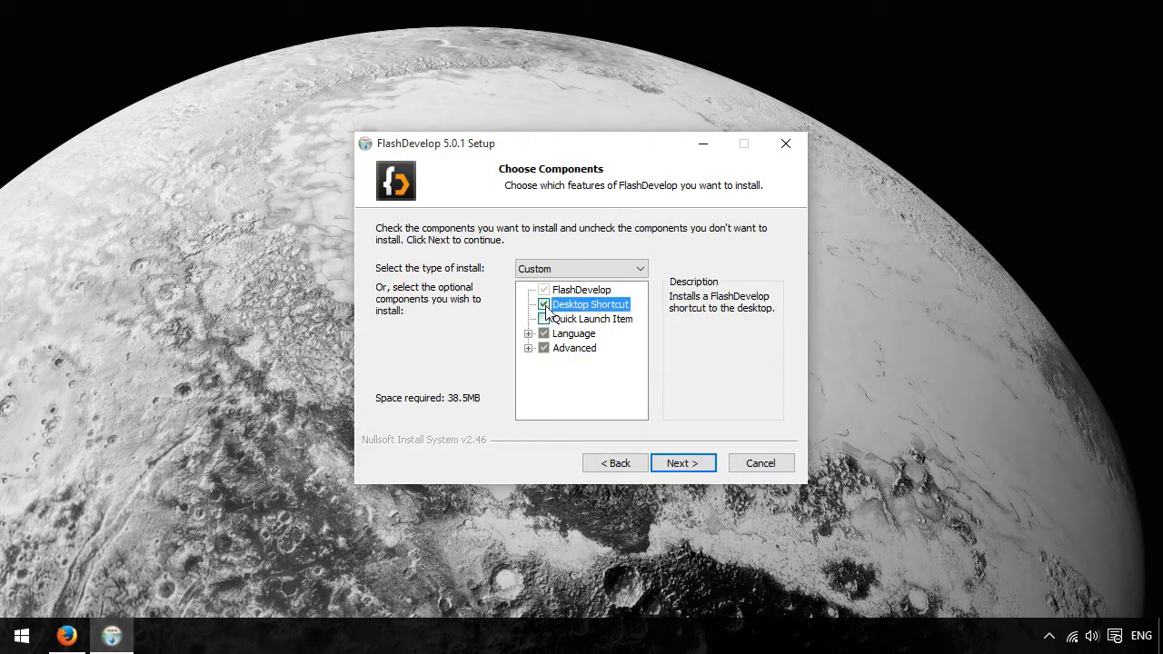
left_click(681, 465)
left_click(677, 470)
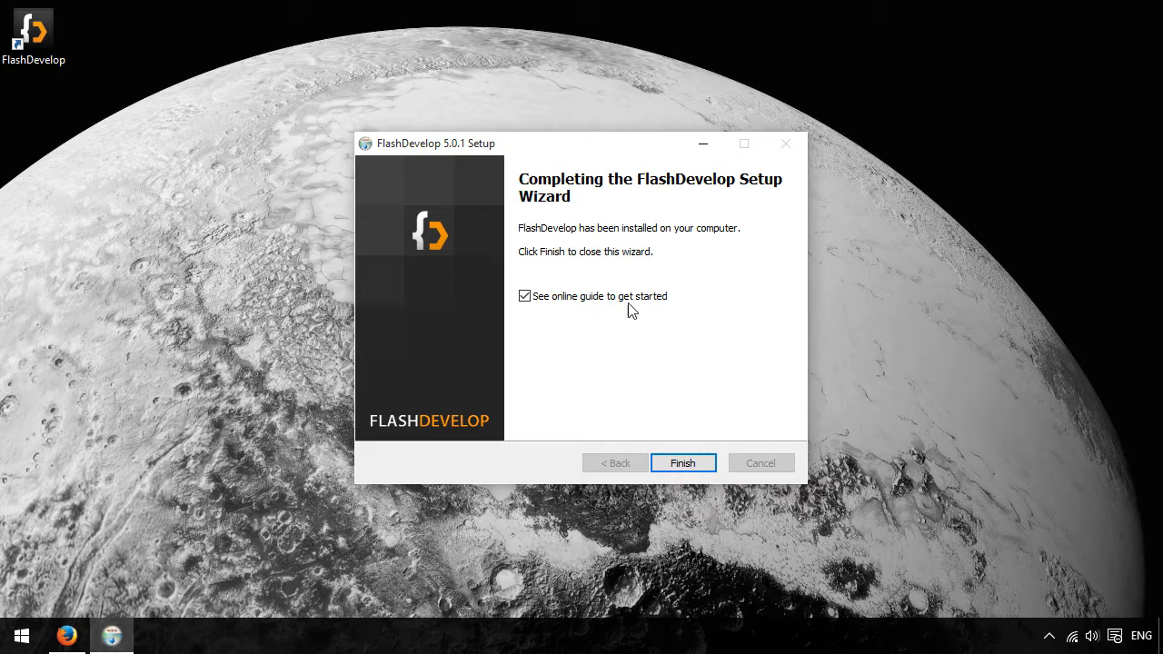
left_click(610, 298)
left_click(683, 464)
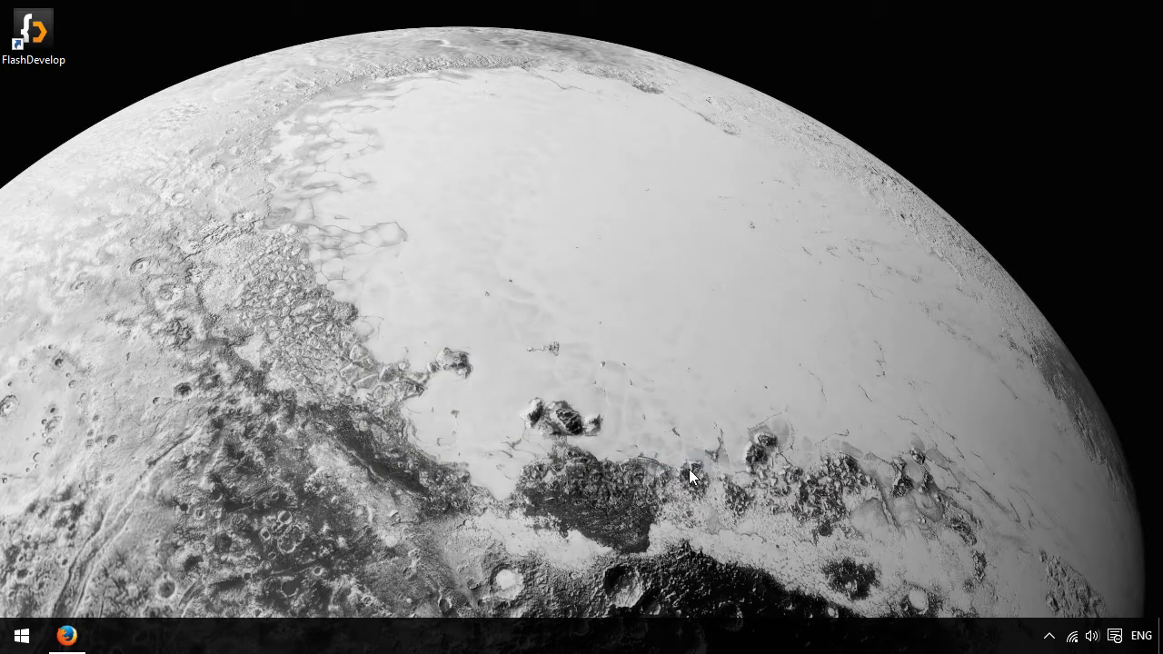
- Launch FlashDevelop from its desktop shortcut and close the AppMan window without installing anything
double_click(41, 31)
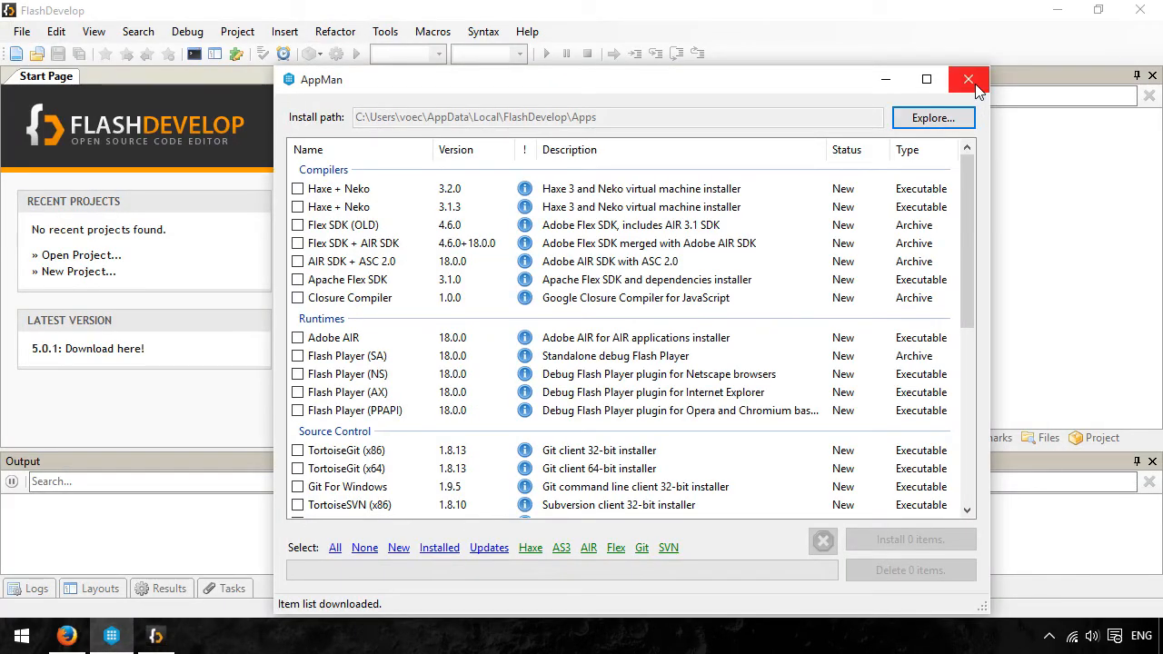
left_click(972, 82)
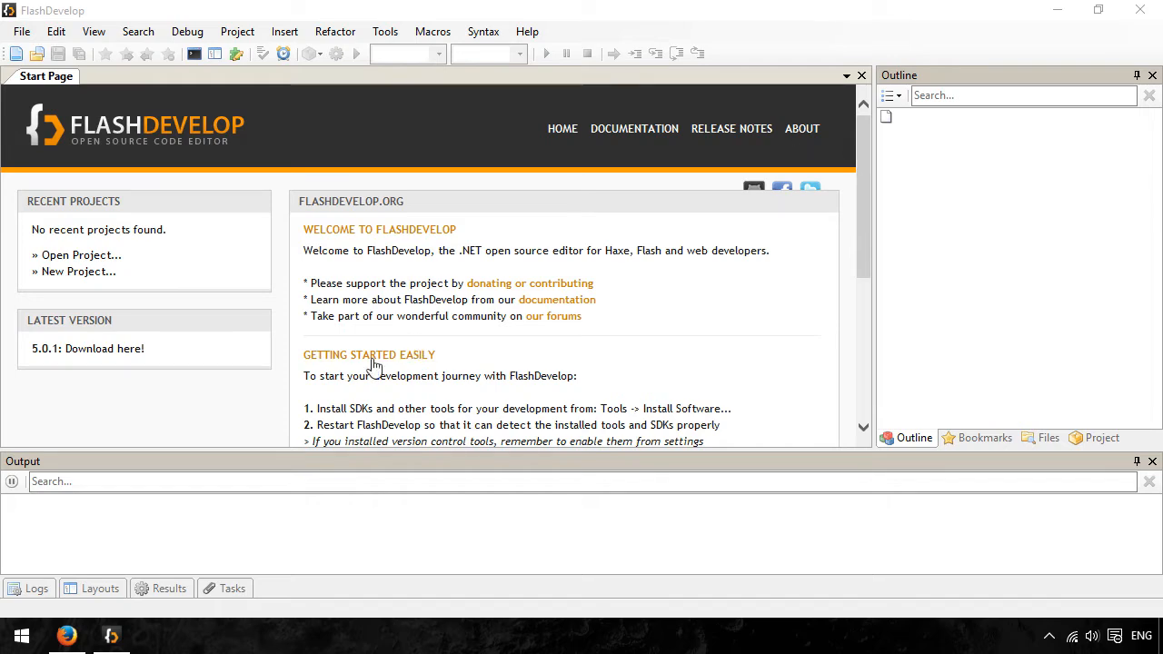
- Switch to Firefox and open the GitHub fork of HaxePunk/FlashDevelop in a new tab
left_click(67, 636)
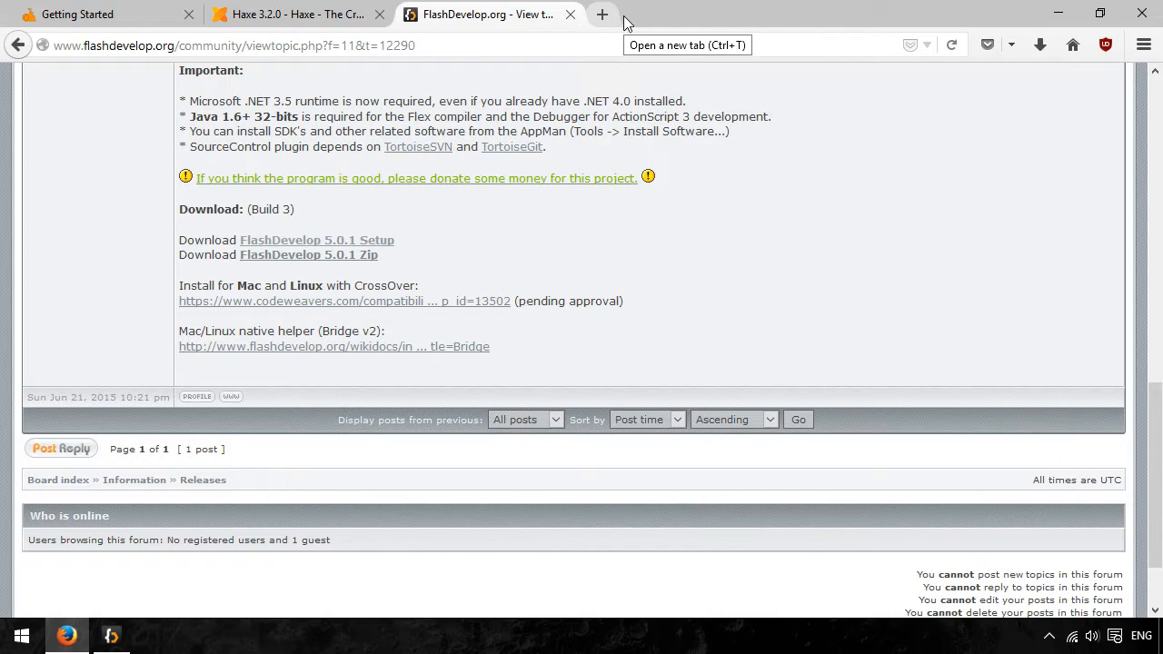
left_click(599, 17)
type("git")
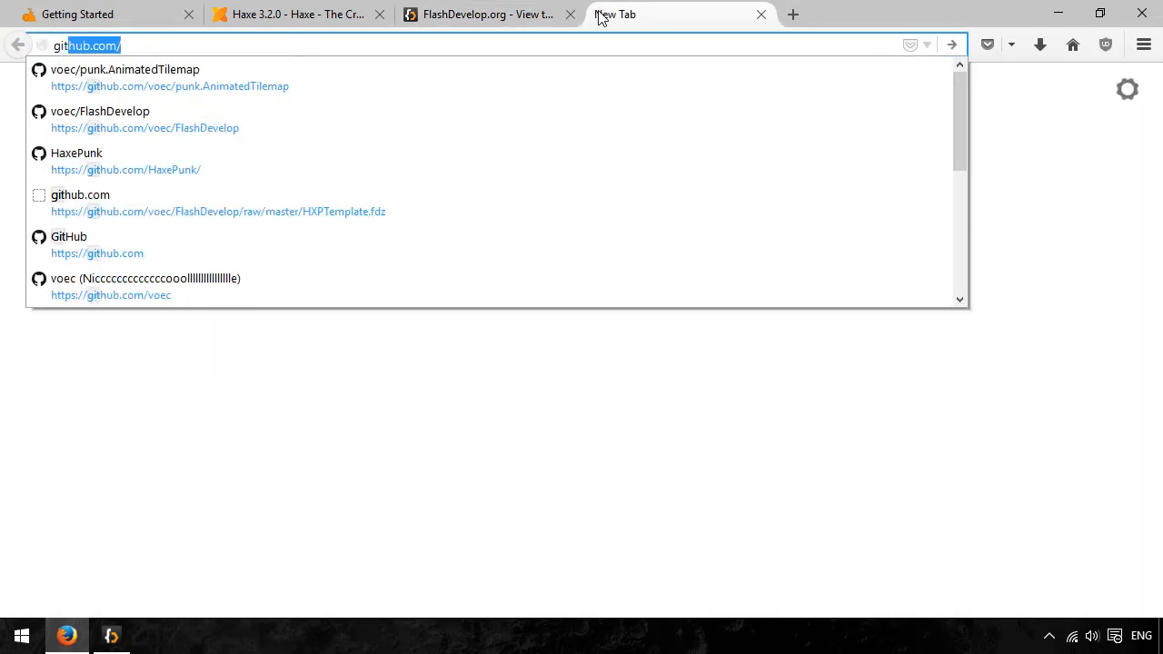
key("Down")
key("Down")
key("Return")
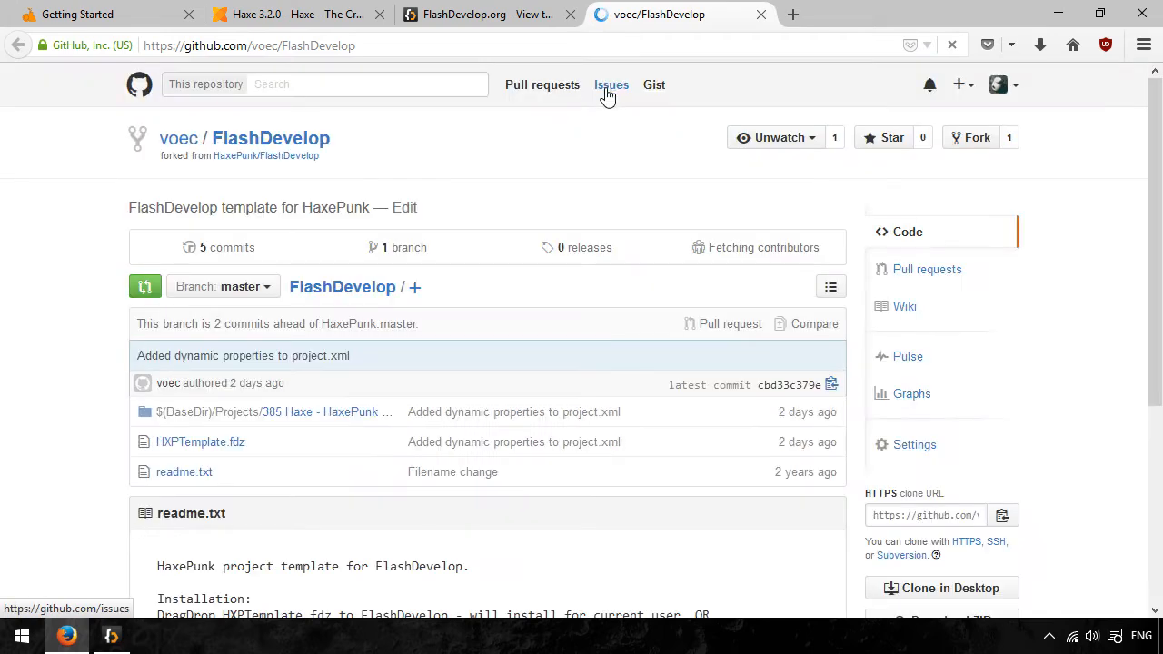
- Download the raw HXPTemplate.fdz file from the repository and open it with FlashDevelop
scroll(590, 120, "down", 3)
scroll(471, 169, "up", 2)
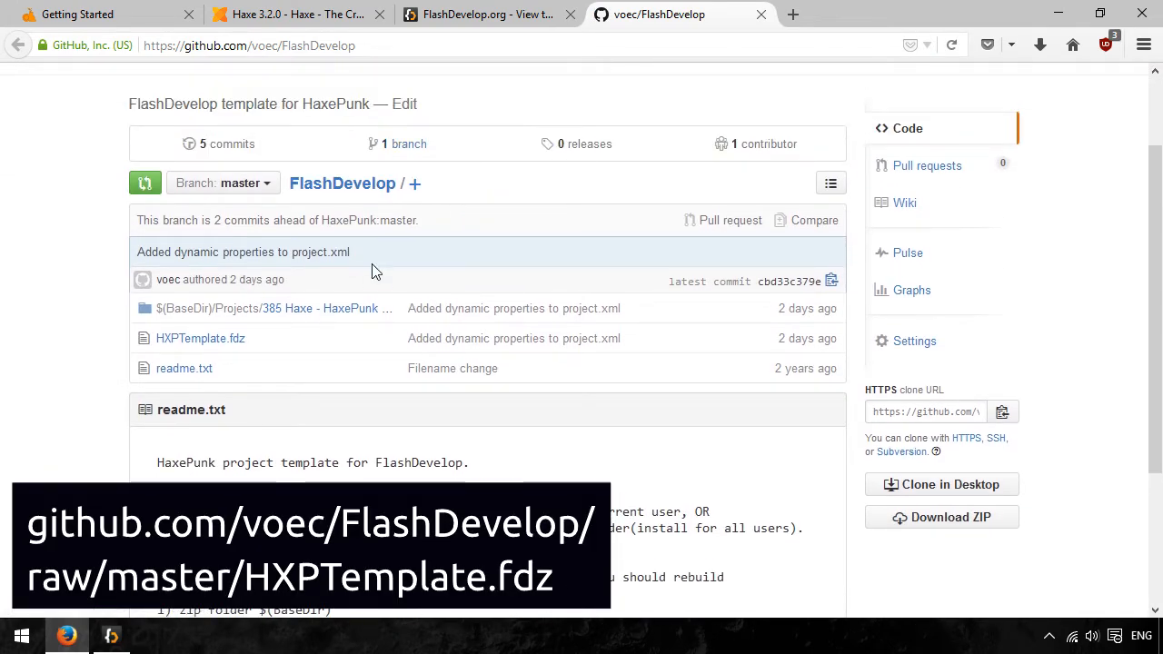
left_click(218, 339)
left_click(842, 332)
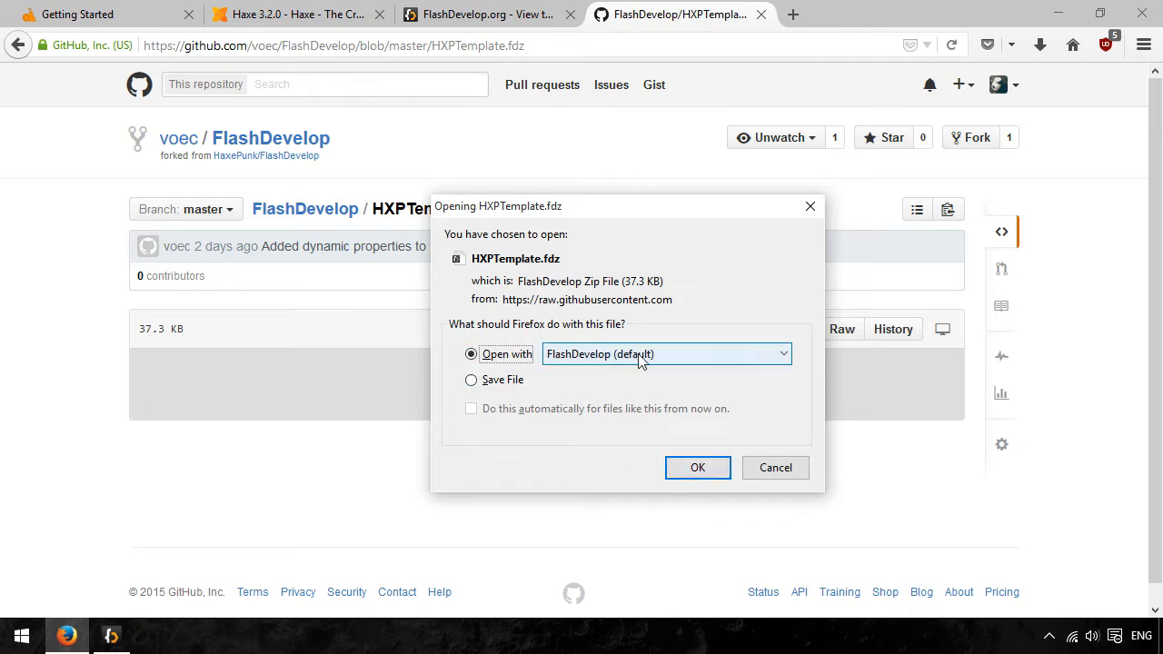
left_click(686, 466)
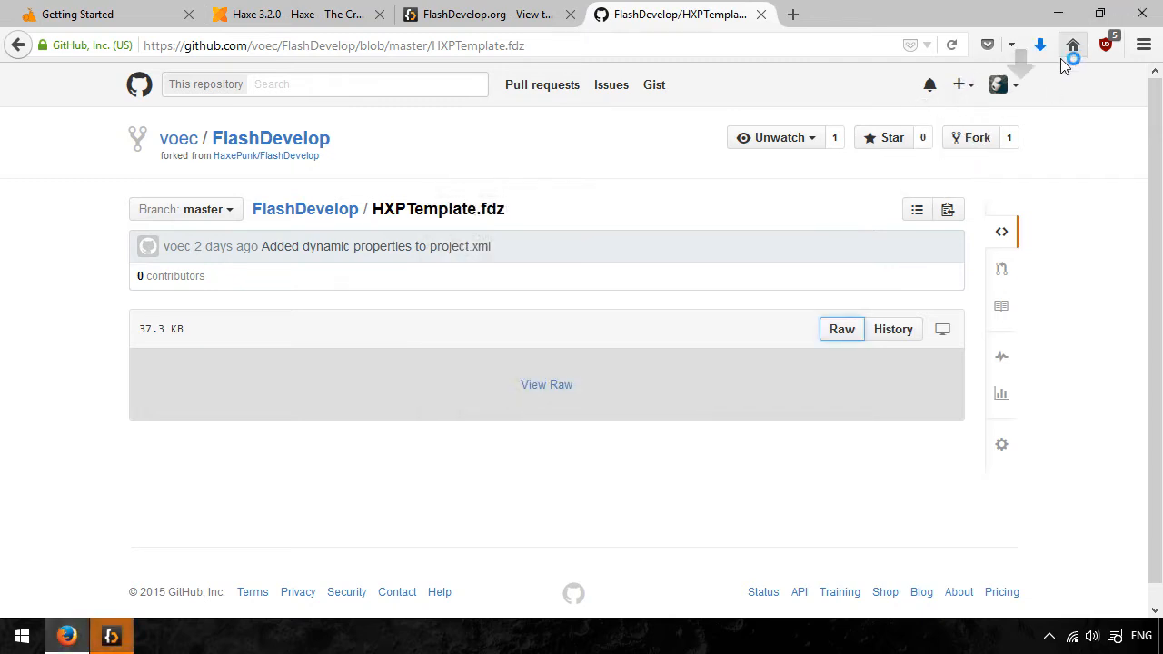
- Switch to FlashDevelop and allow HXPTemplate.fdz to be extracted to install the HaxePunk project template
left_click(113, 635)
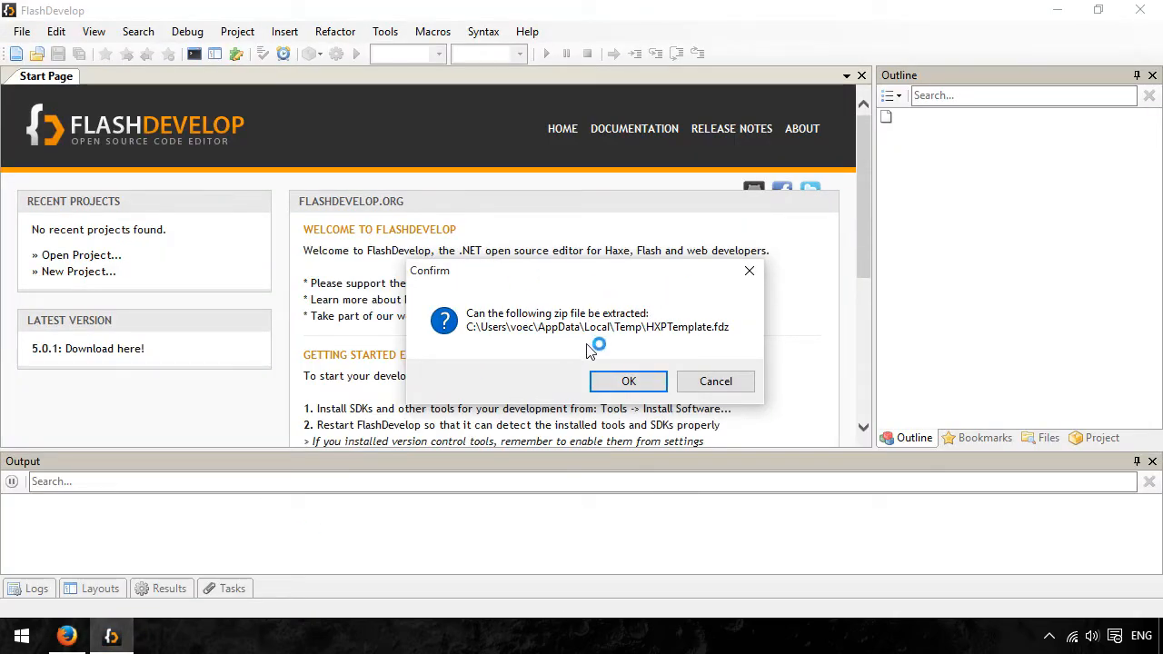
left_click(630, 381)
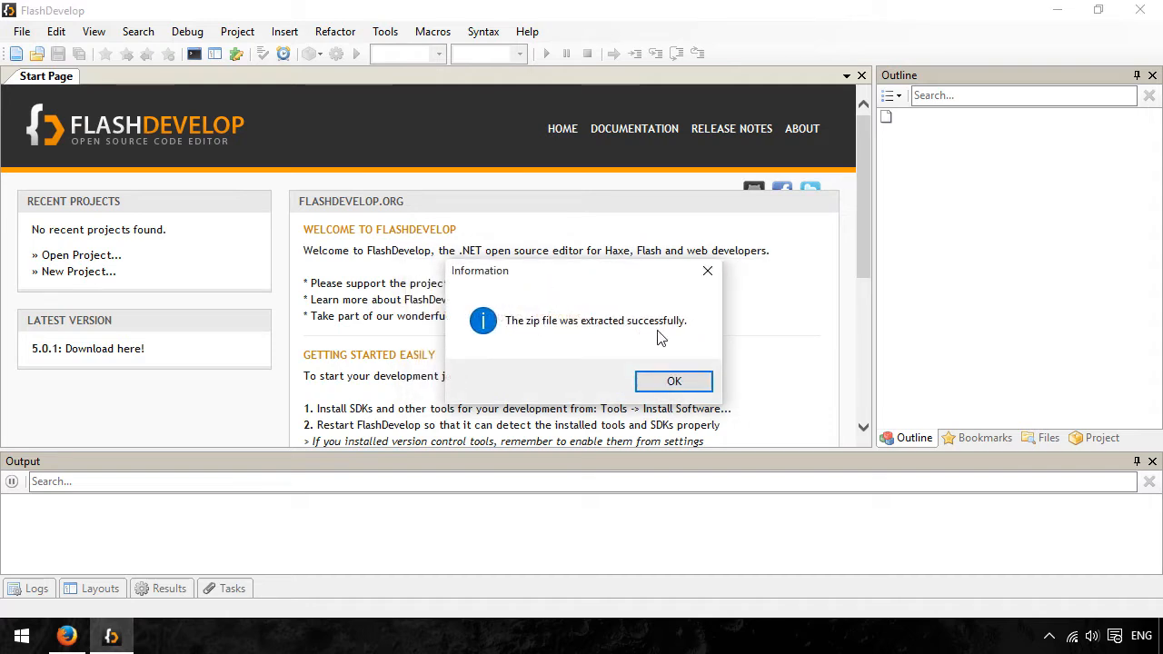
left_click(680, 378)
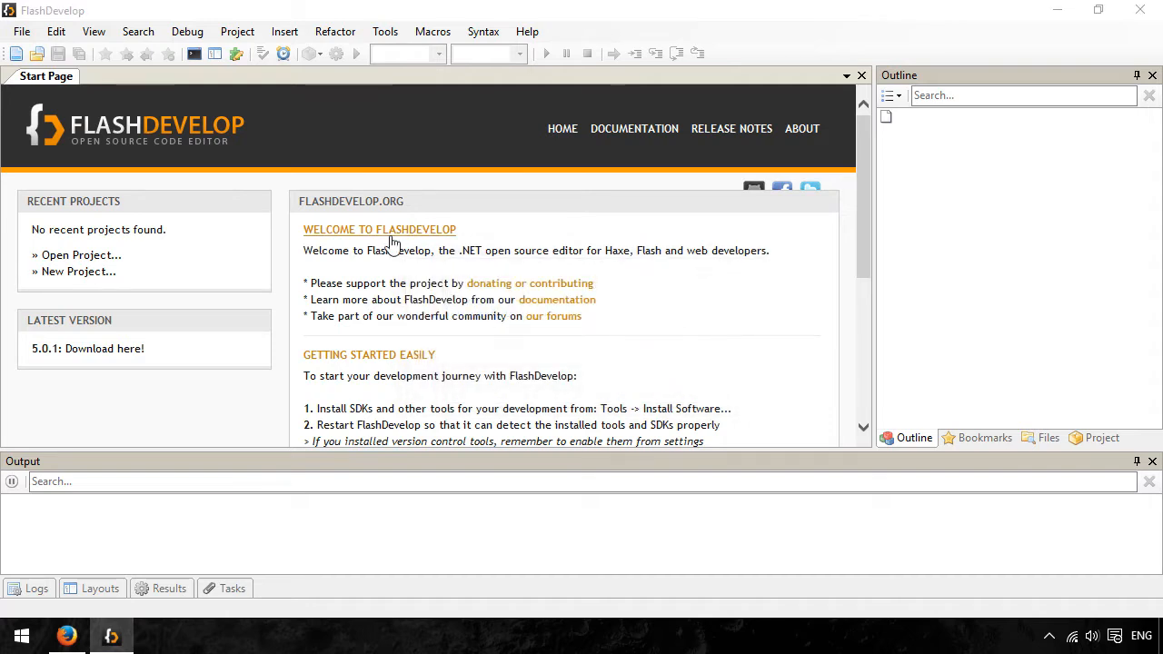
- Start a new project and choose the HaxePunk Project template in the Haxe group
left_click(239, 34)
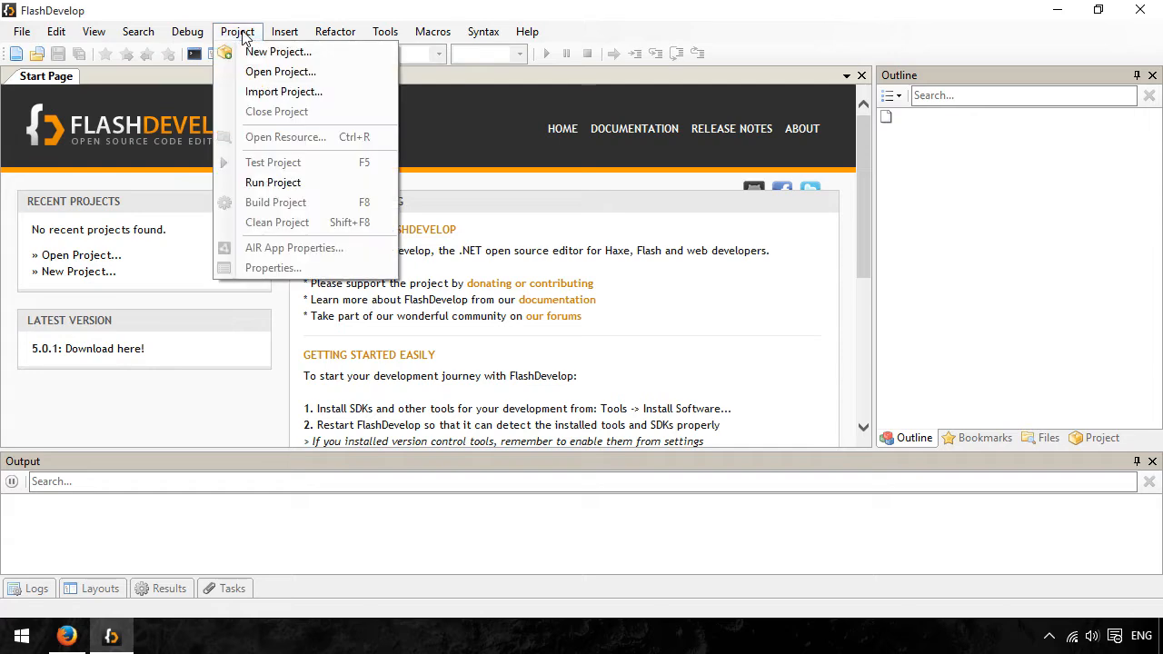
left_click(286, 54)
scroll(718, 189, "down", 1)
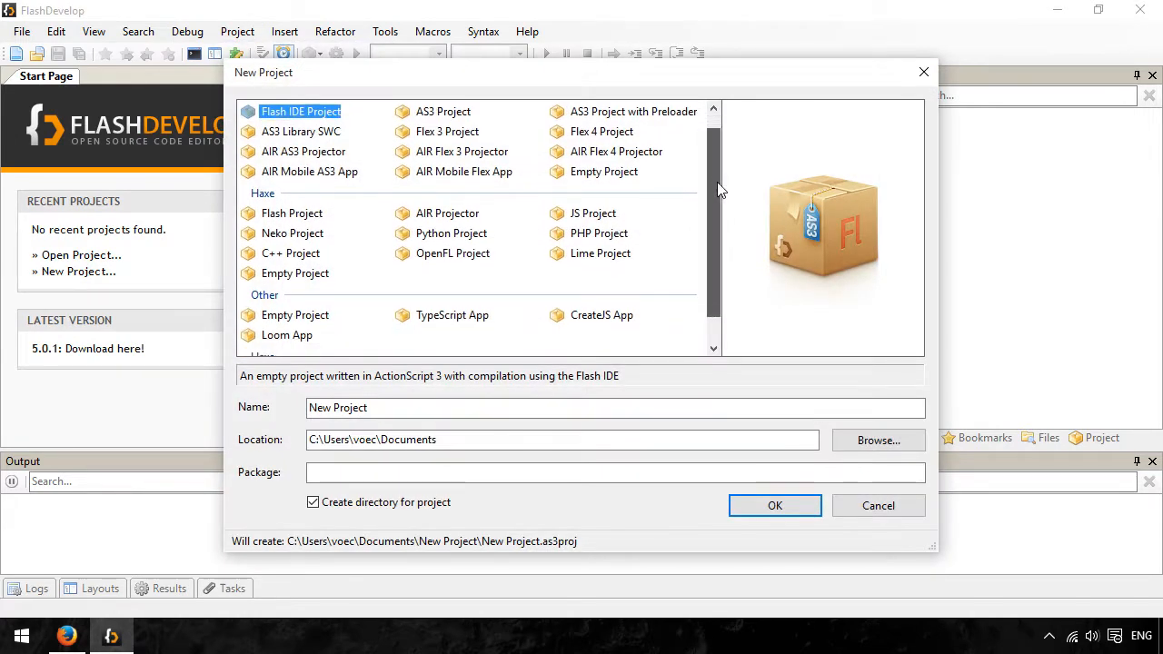
scroll(717, 189, "down", 1)
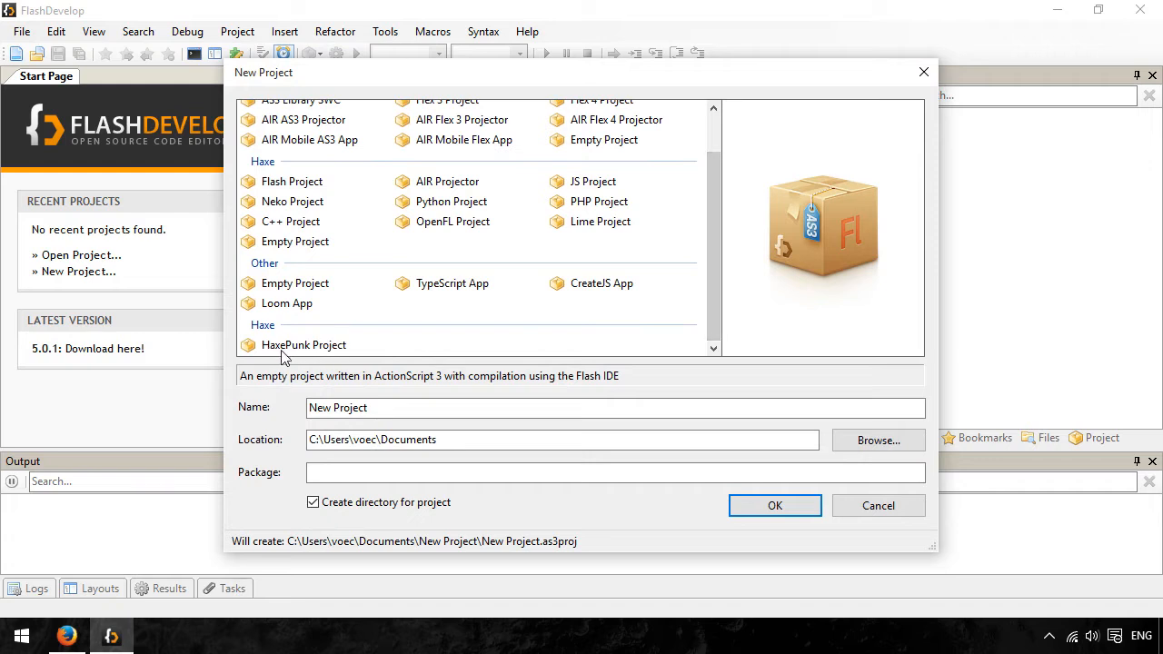
left_click(320, 348)
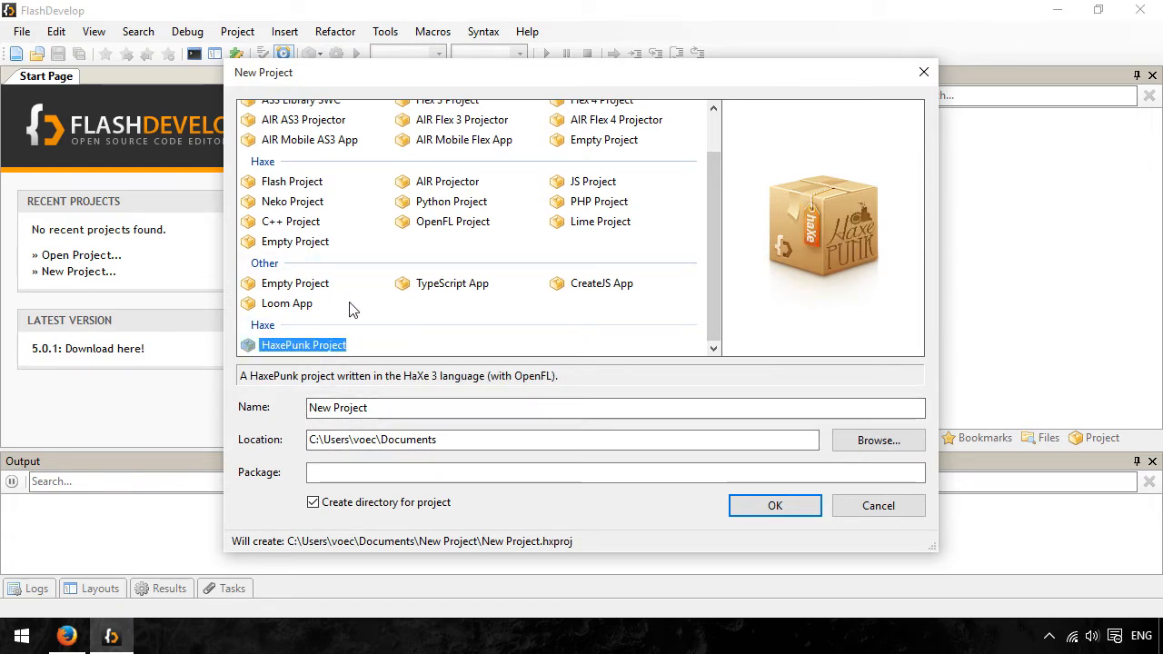
- Name the project Hello World, keep the default Documents location, and create it with the author's name filled in
left_click(383, 409)
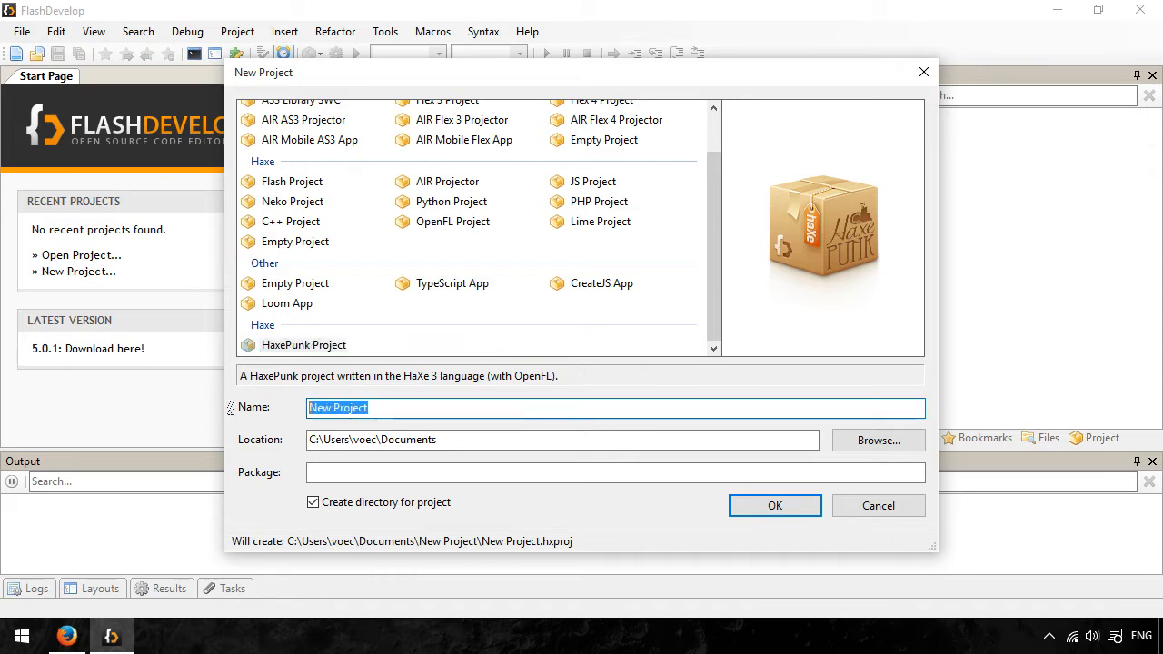
type("Hellow")
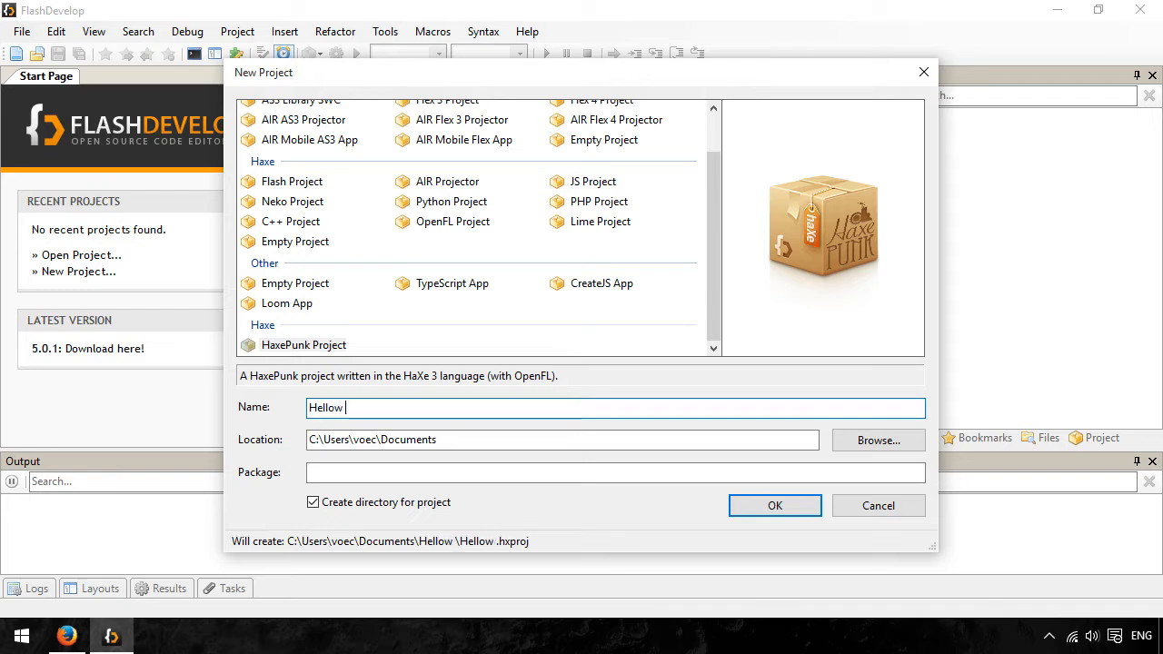
key("BackSpace")
type("World")
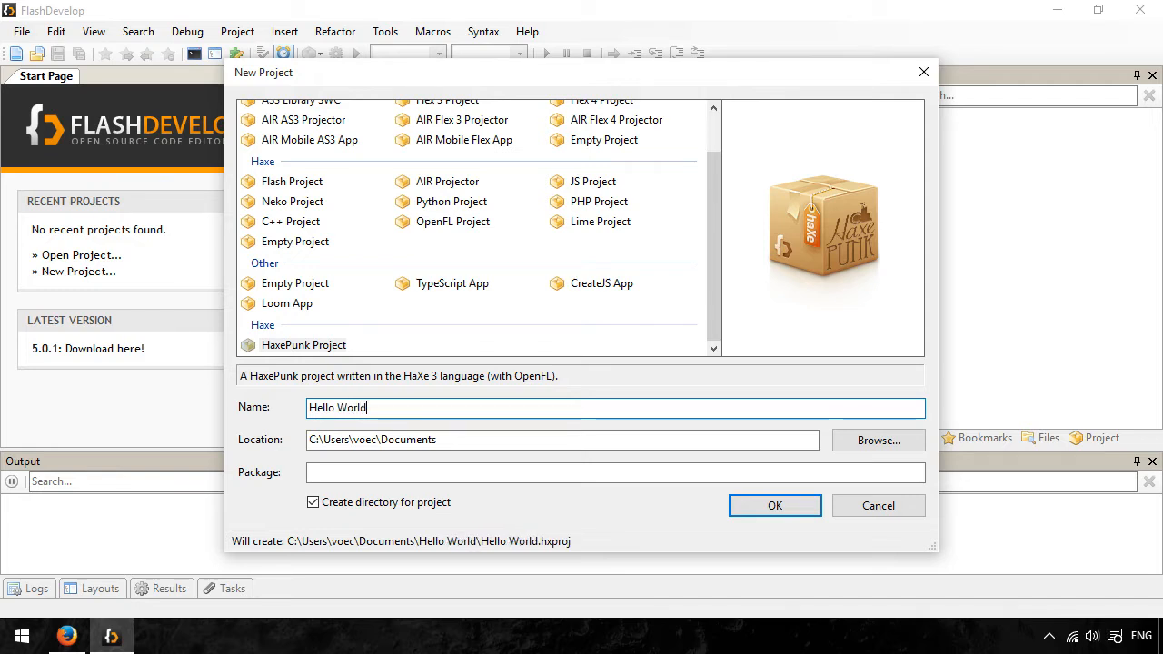
double_click(499, 446)
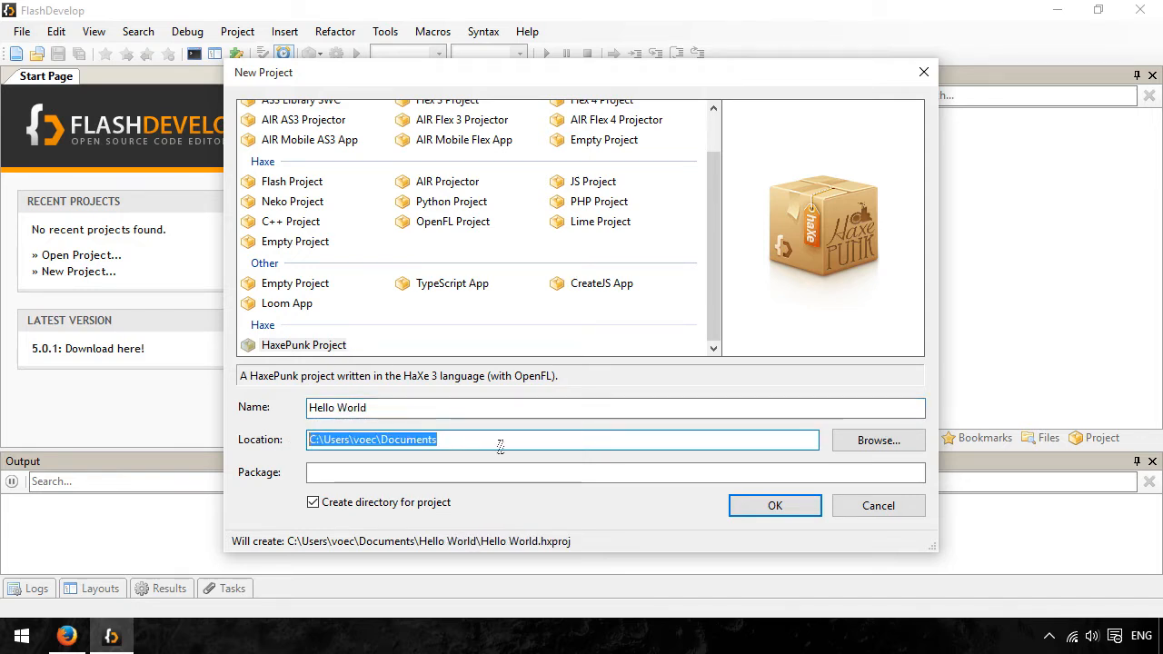
left_click(512, 444)
left_click(796, 509)
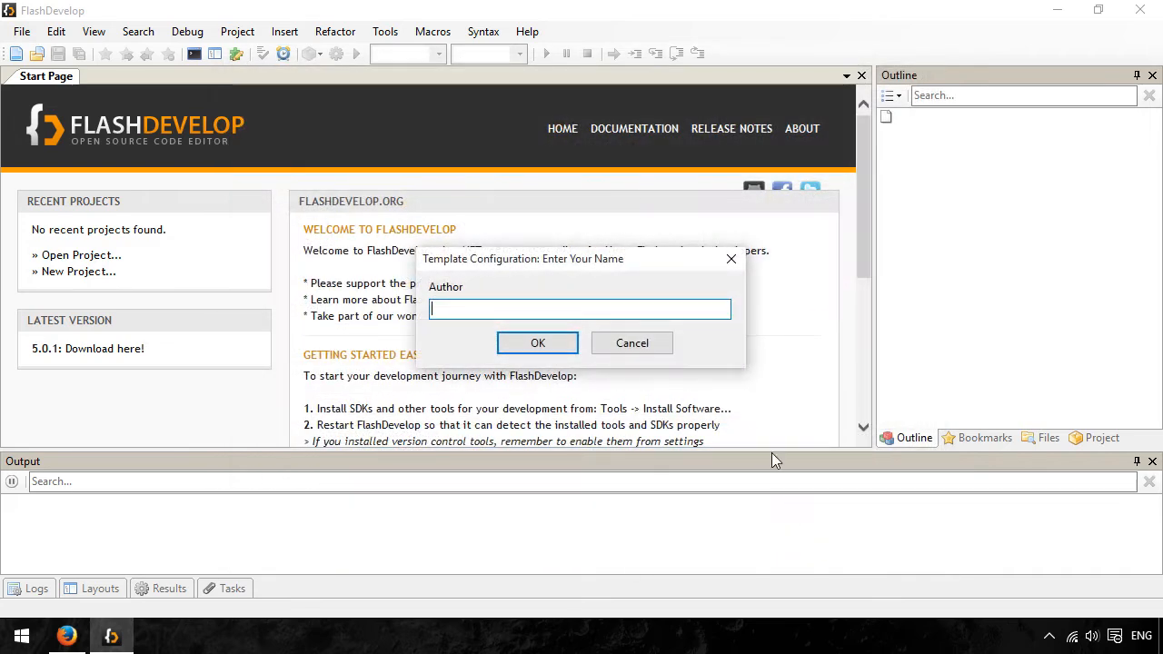
type("Vonc")
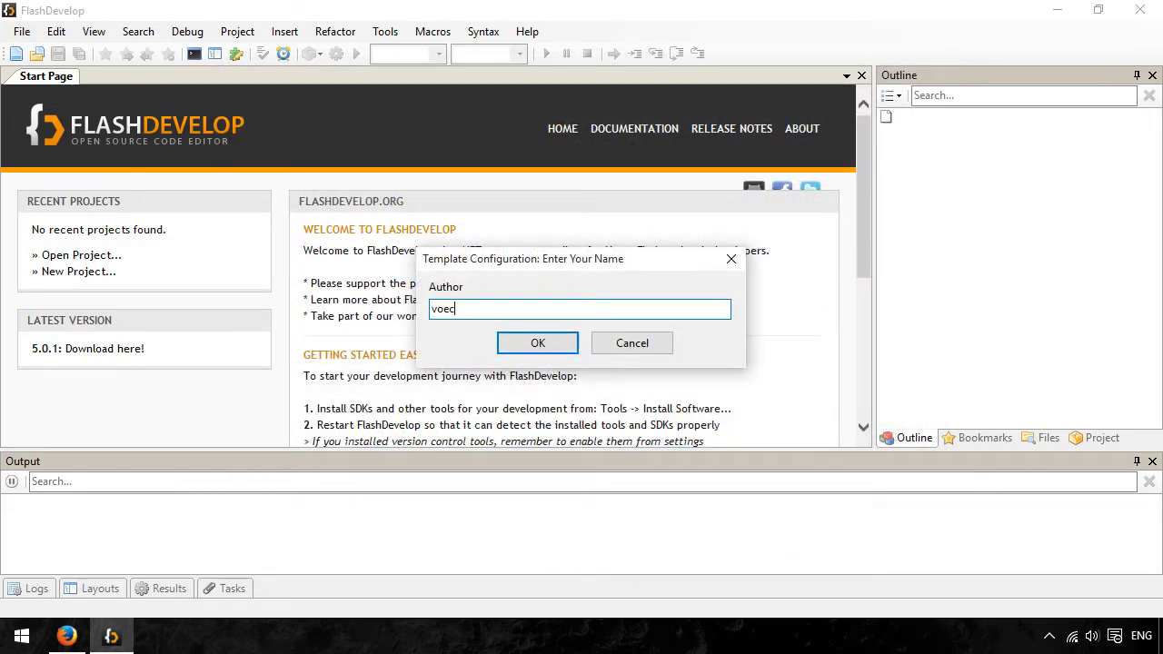
left_click(537, 342)
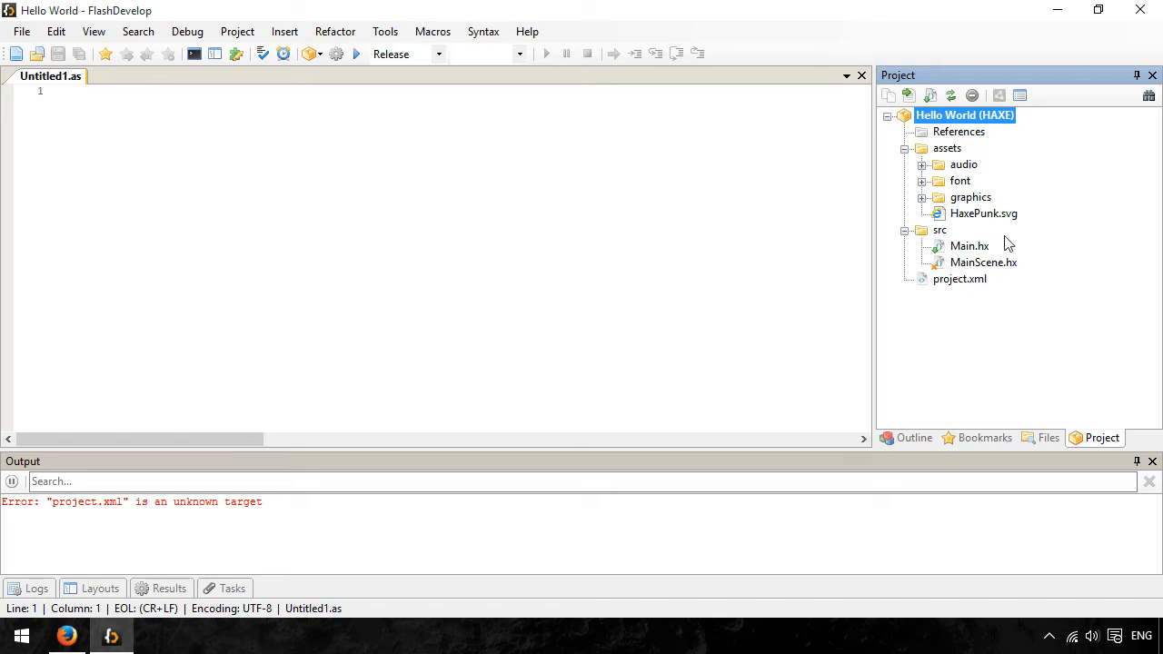
- Open Main.hx and MainScene.hx from the src folder to examine the template code
double_click(965, 250)
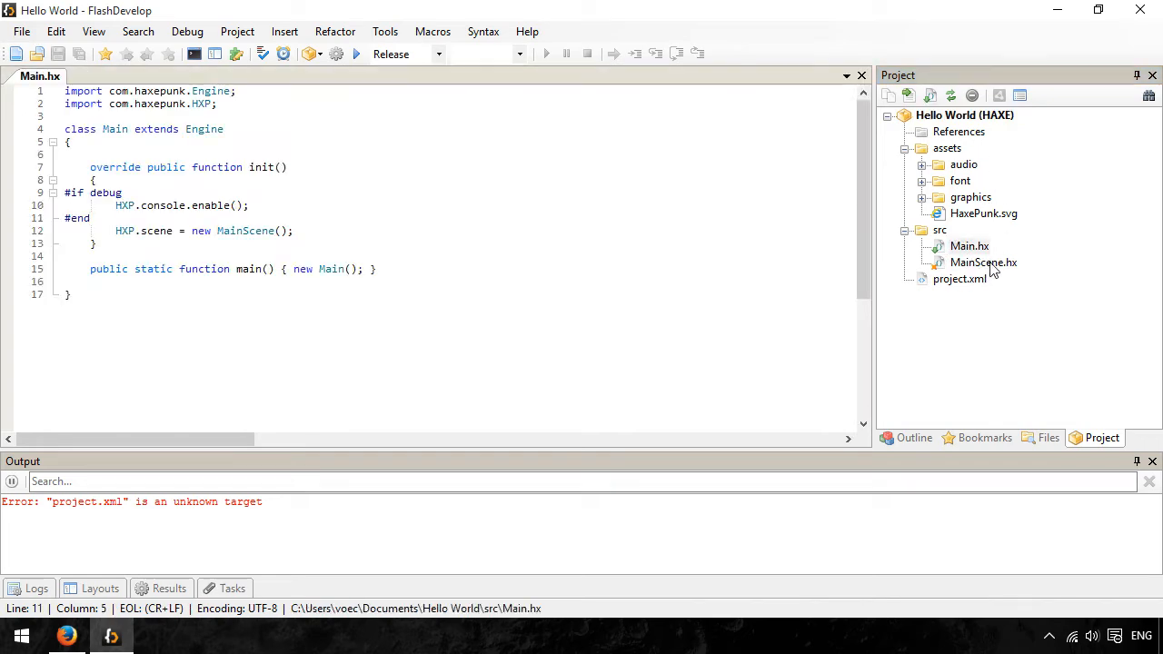
double_click(983, 263)
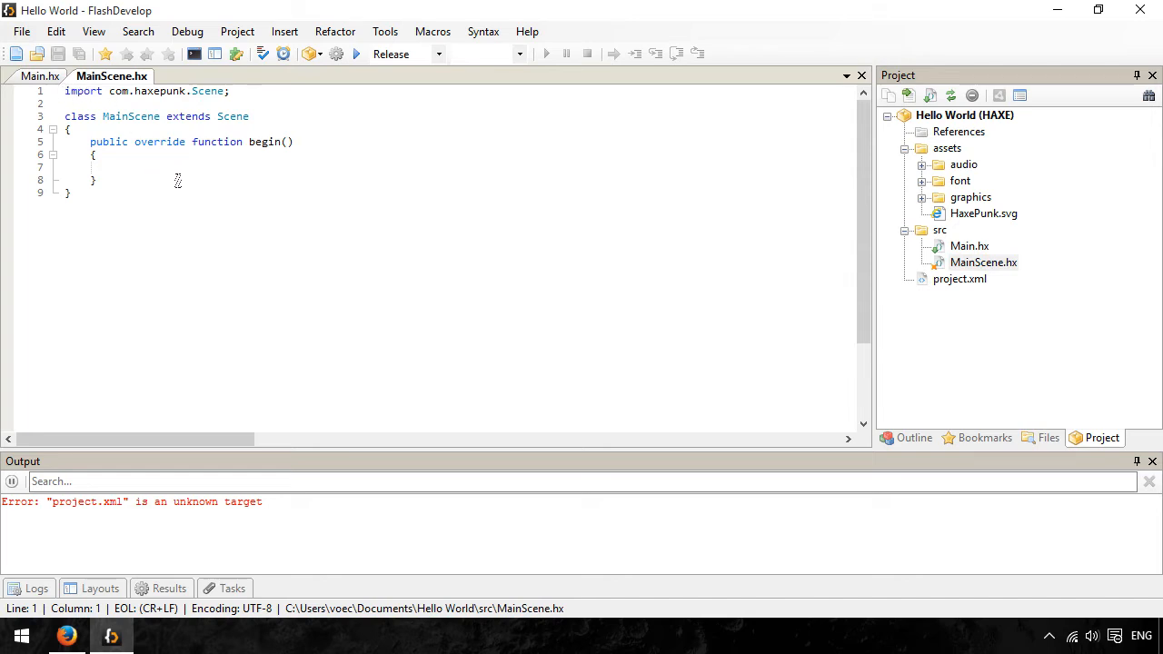
- Set the project's target build to neko and close FlashDevelop
left_click(520, 53)
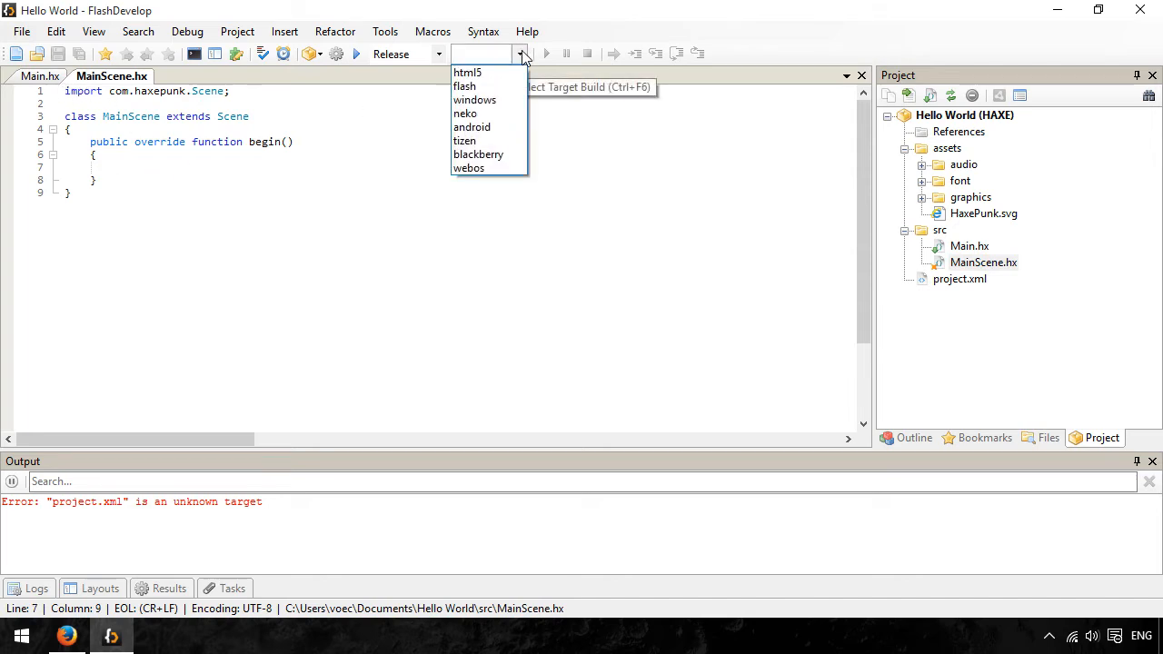
left_click(483, 115)
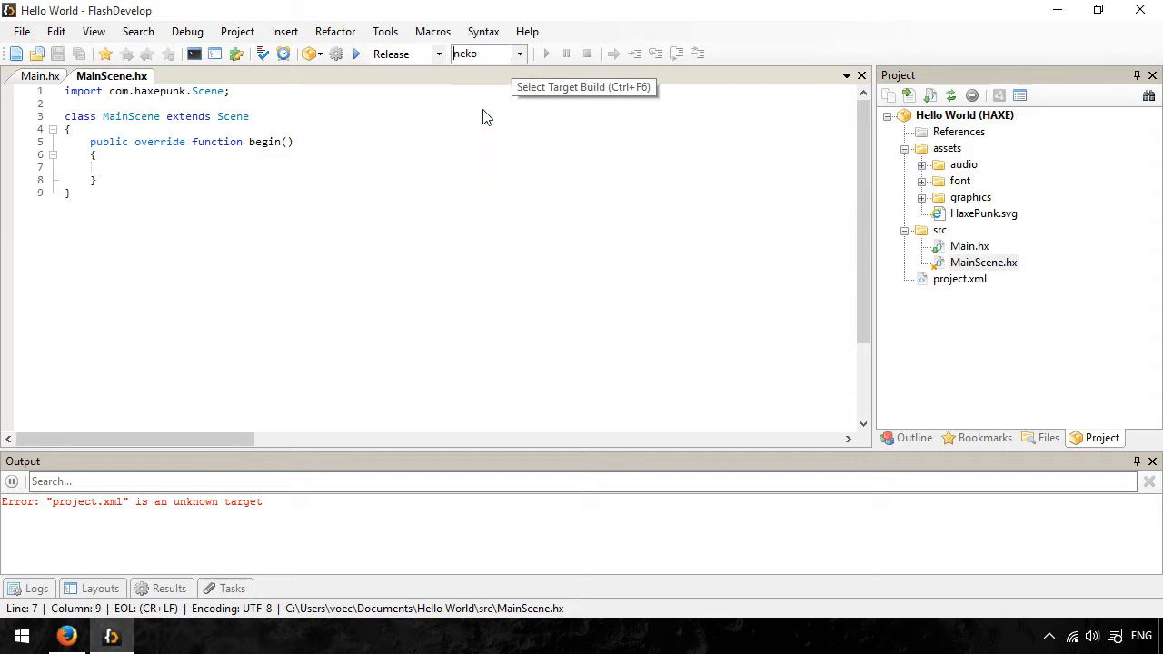
double_click(495, 53)
left_click(491, 54)
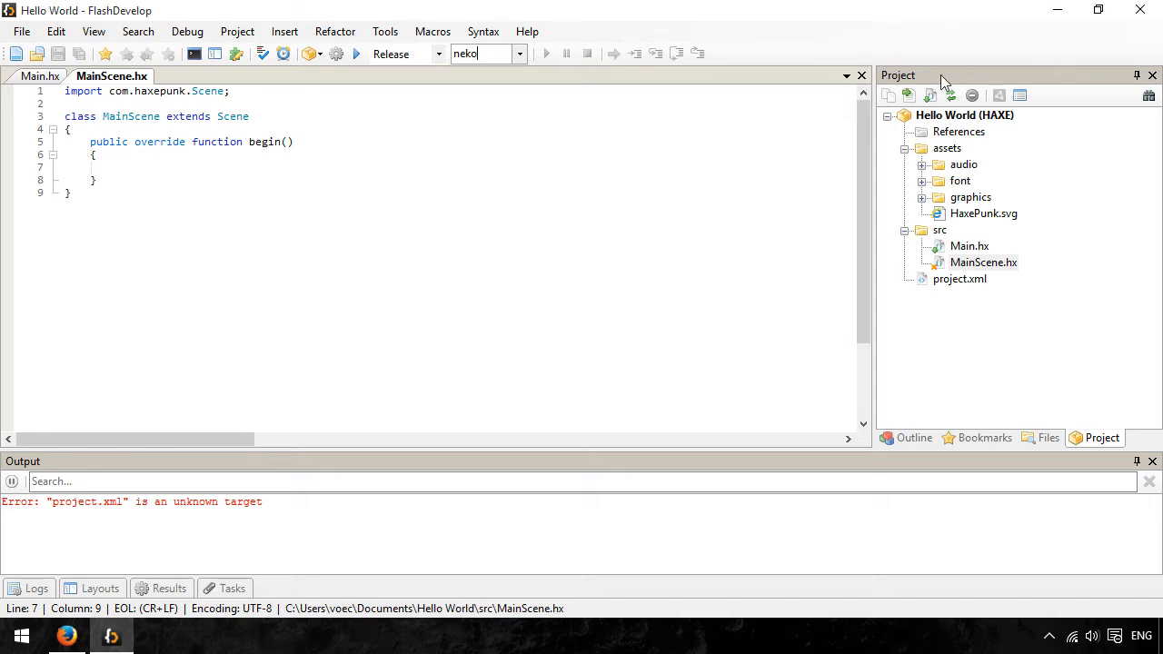
left_click(1139, 9)
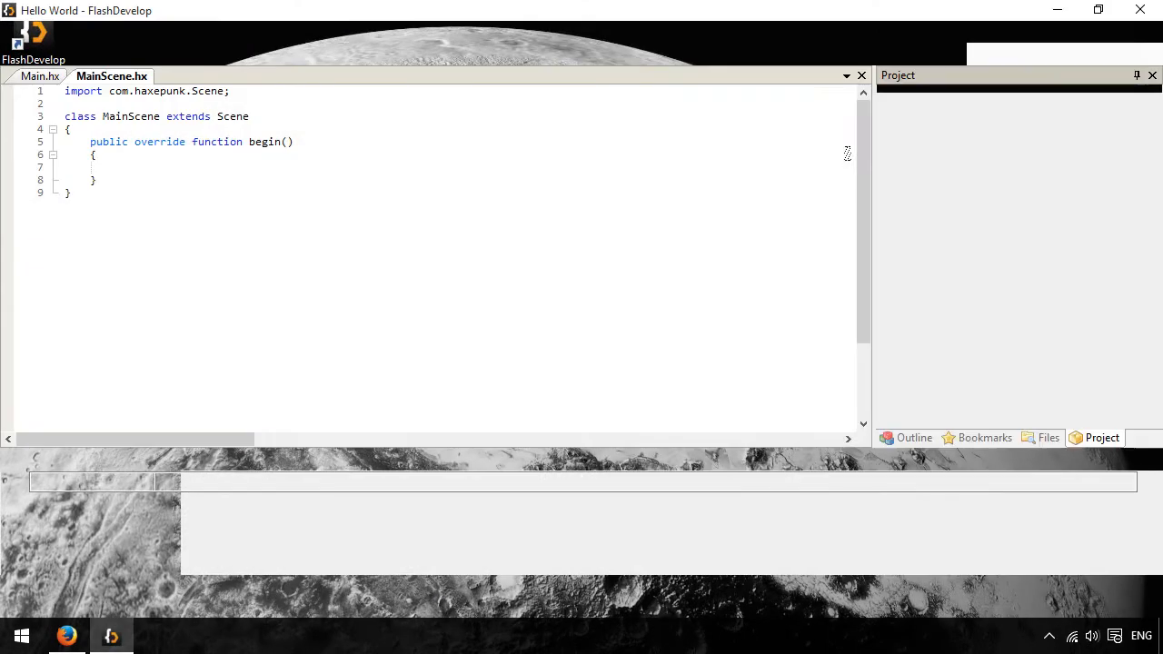
- Expand the project's References folder and examine the linked HaxePunk, lime and openfl libraries
left_click(934, 133)
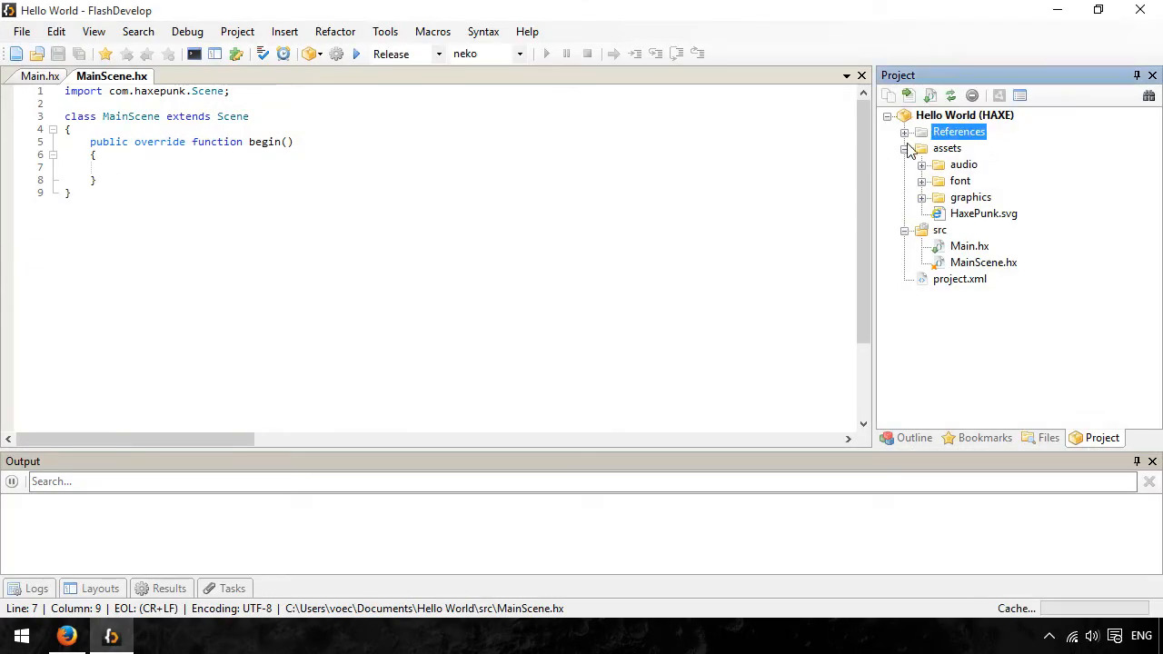
left_click(907, 133)
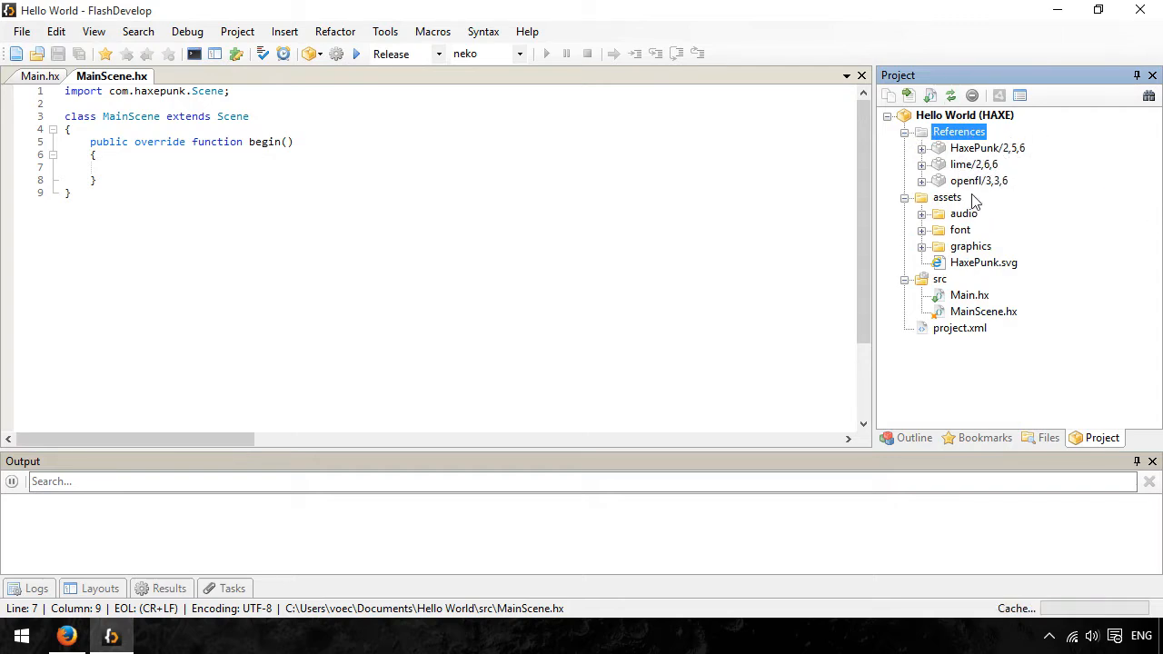
left_click(987, 149)
left_click(980, 180)
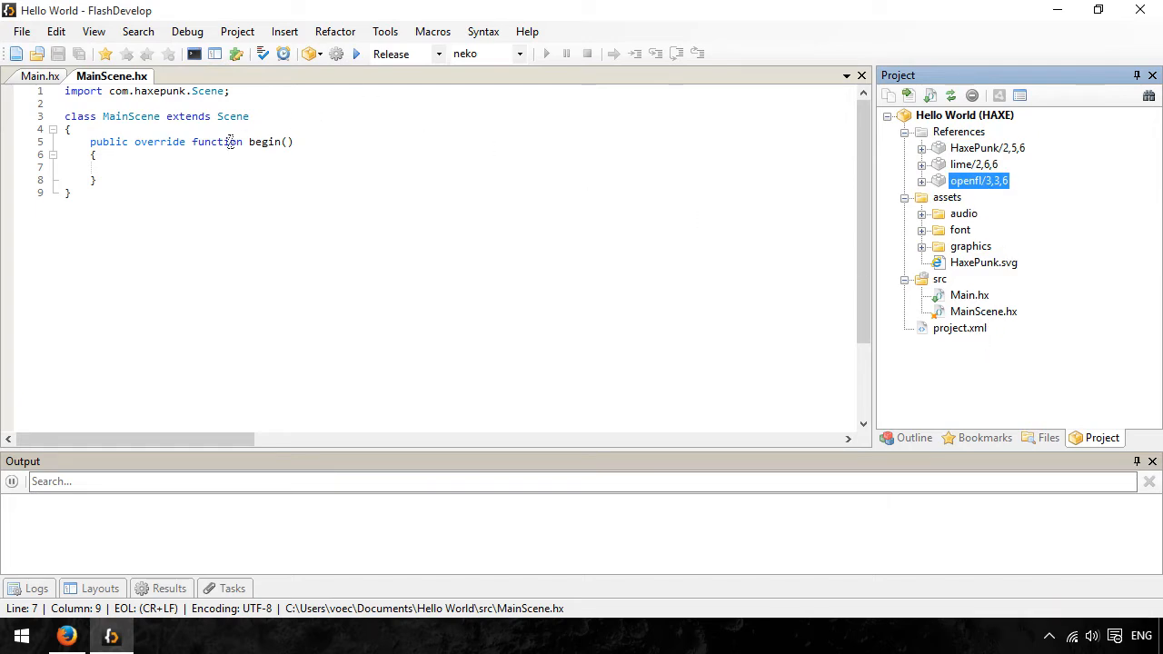
- Add the line addGraphic(new Text("HaxePunk is working! :D")); inside the begin function of MainScene.hx, completing Text from com.haxepunk.graphics
left_click(186, 167)
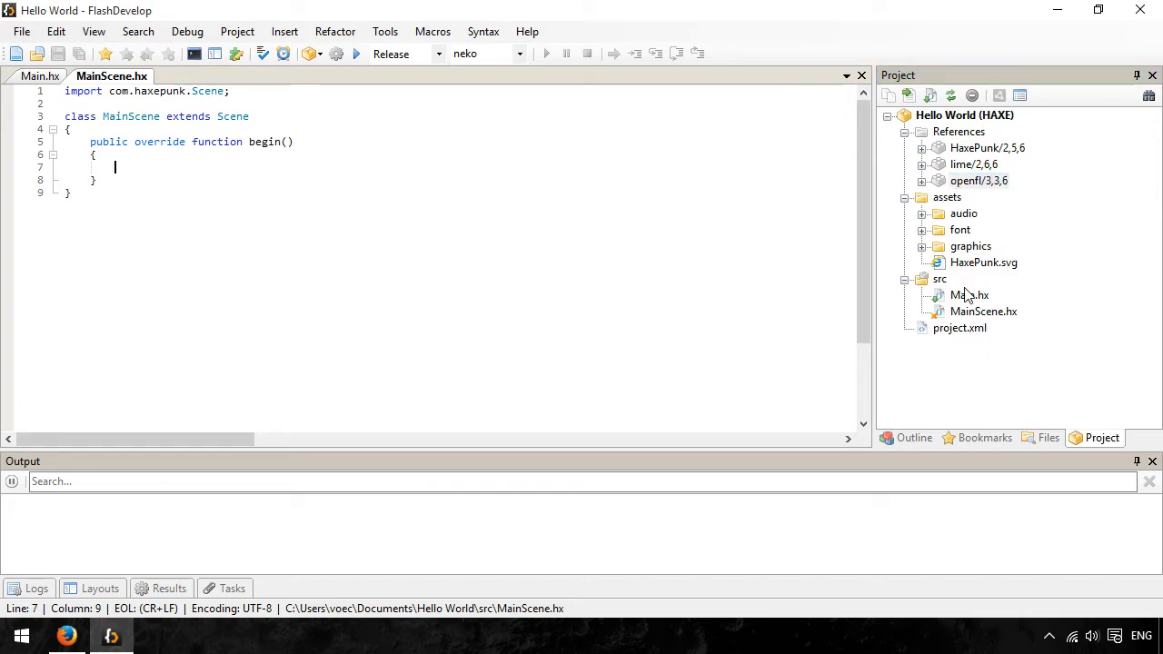
type("ad")
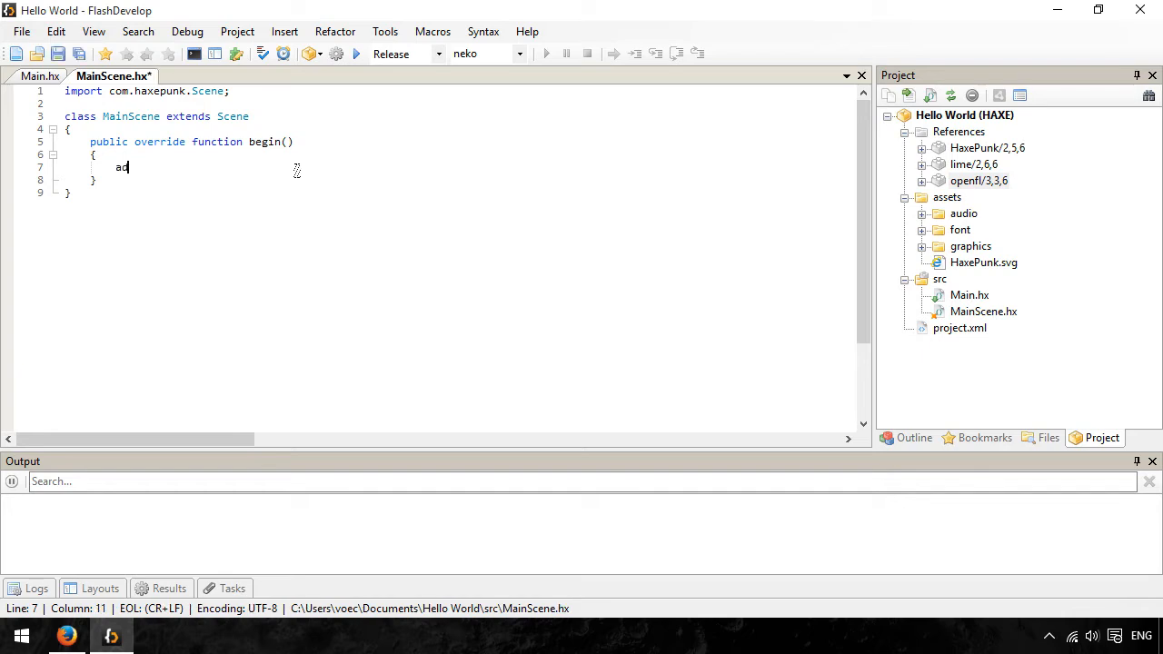
type("dGr")
key("Return")
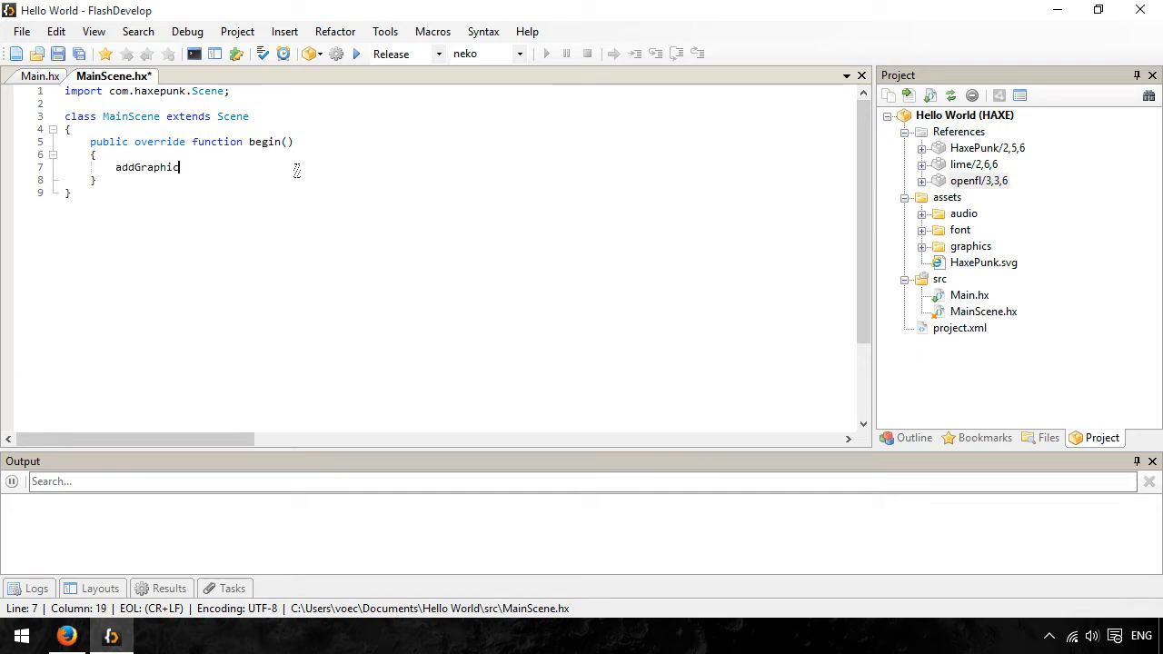
type("(")
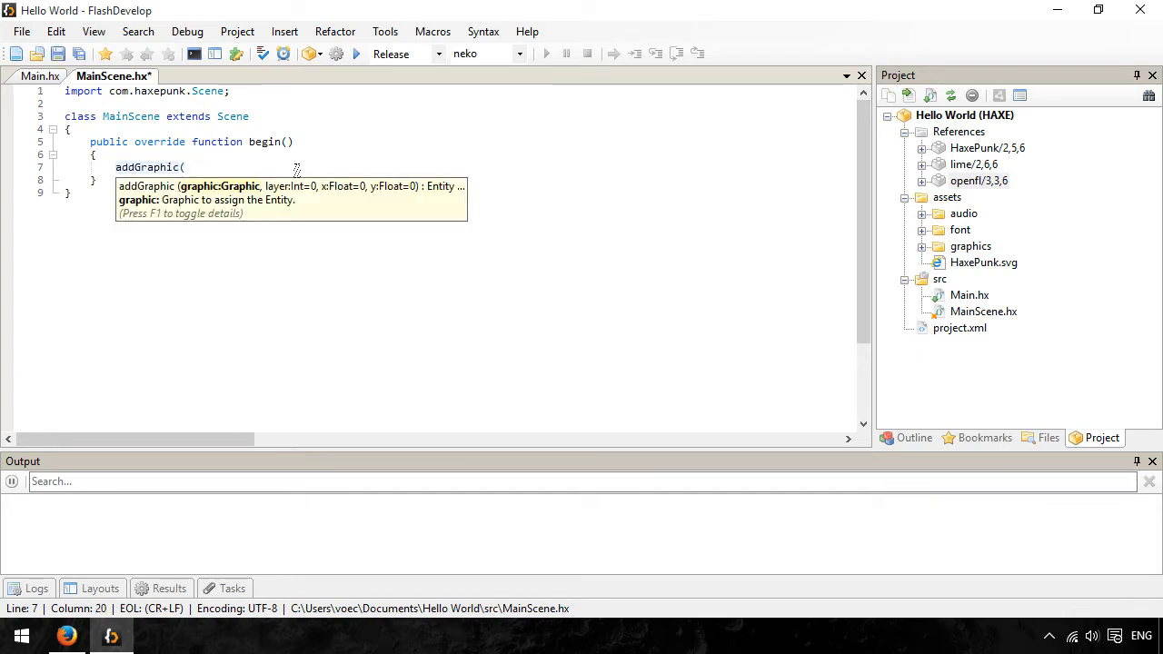
type("new ")
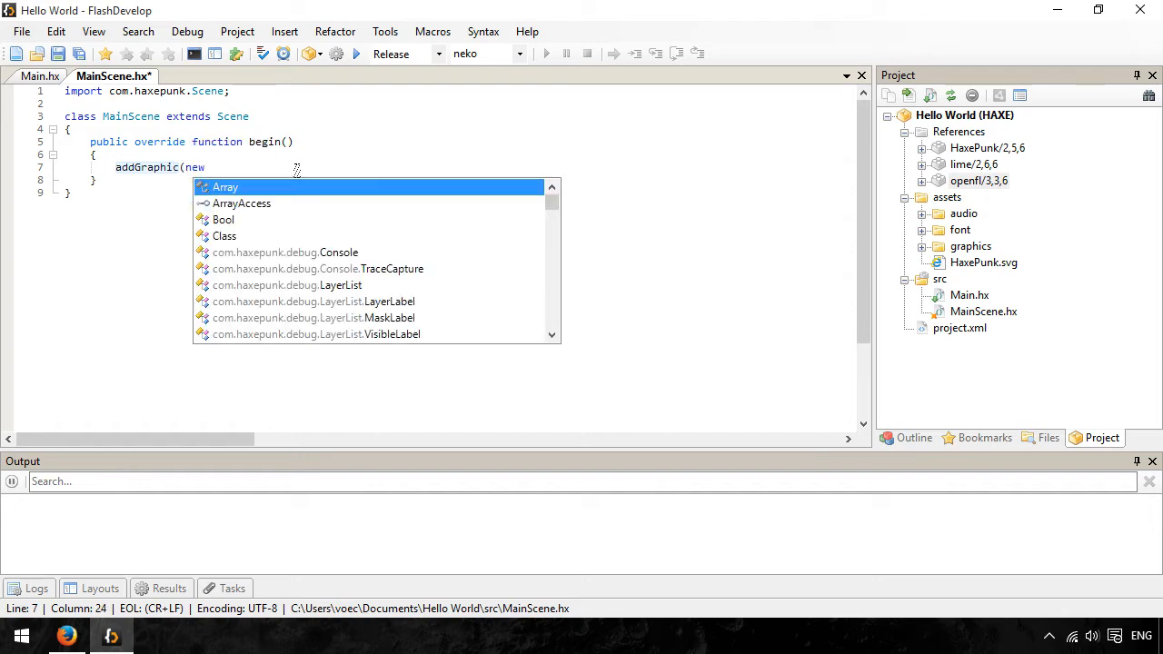
type("Text")
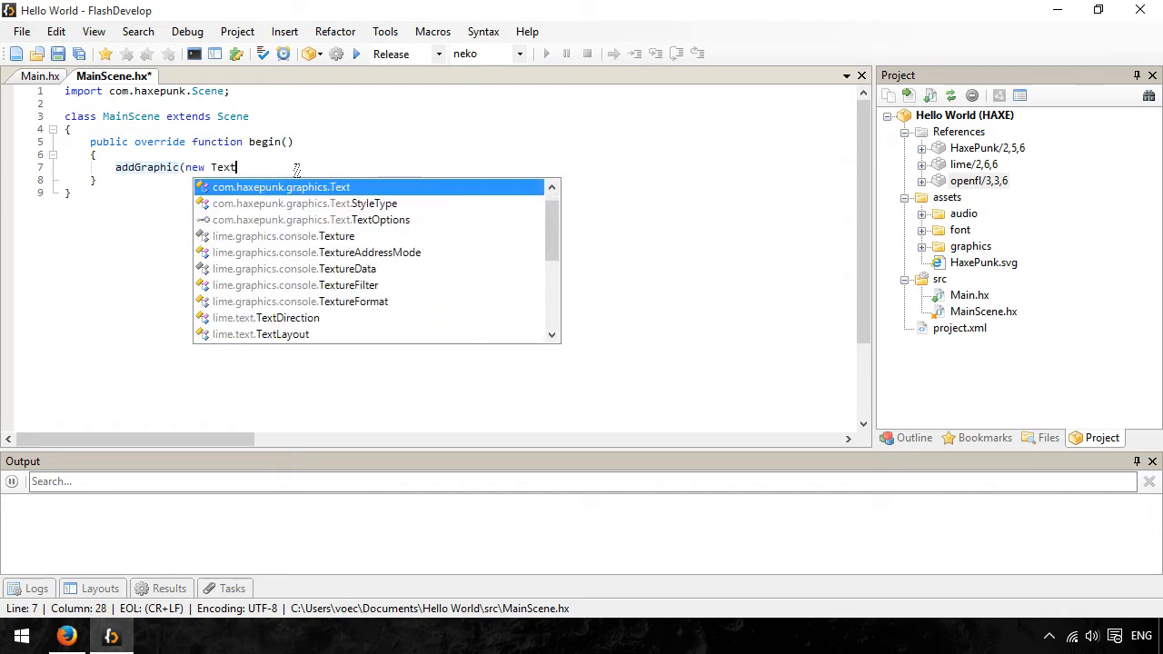
type("(\"H")
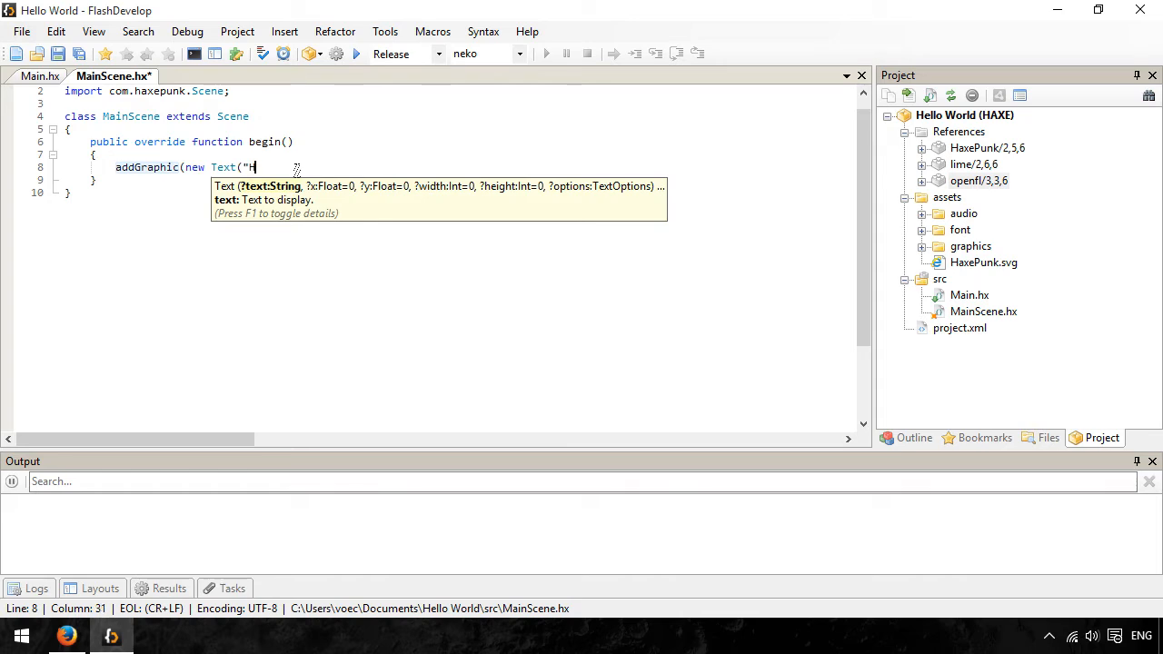
type("axePunk is wo")
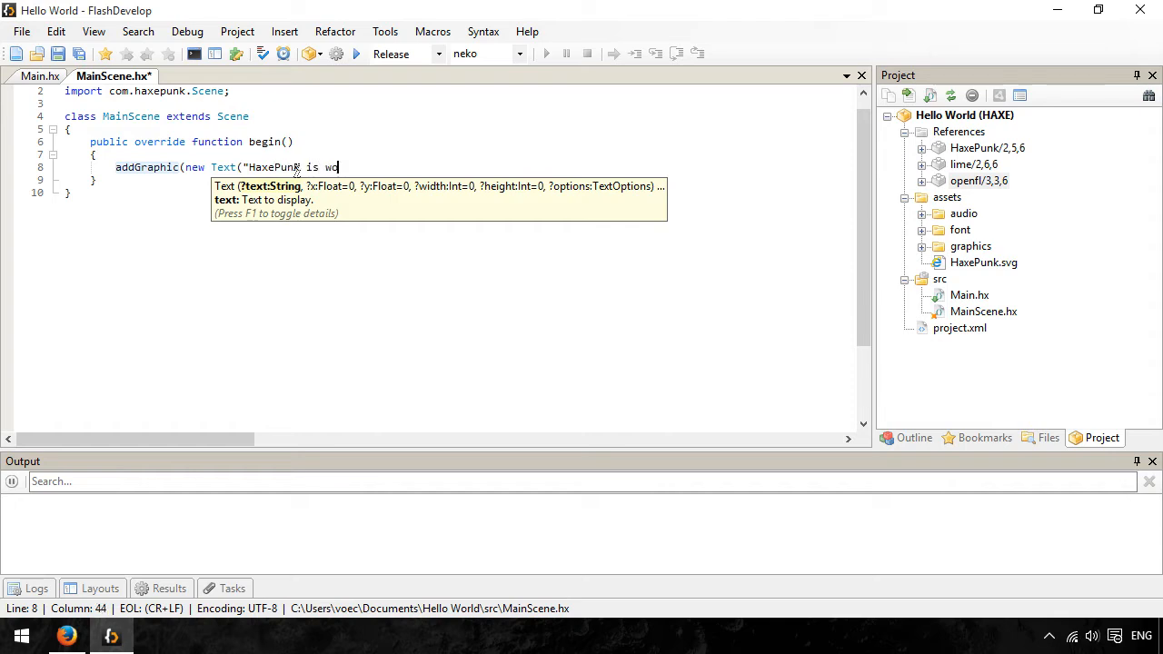
type("rking! :D\"")
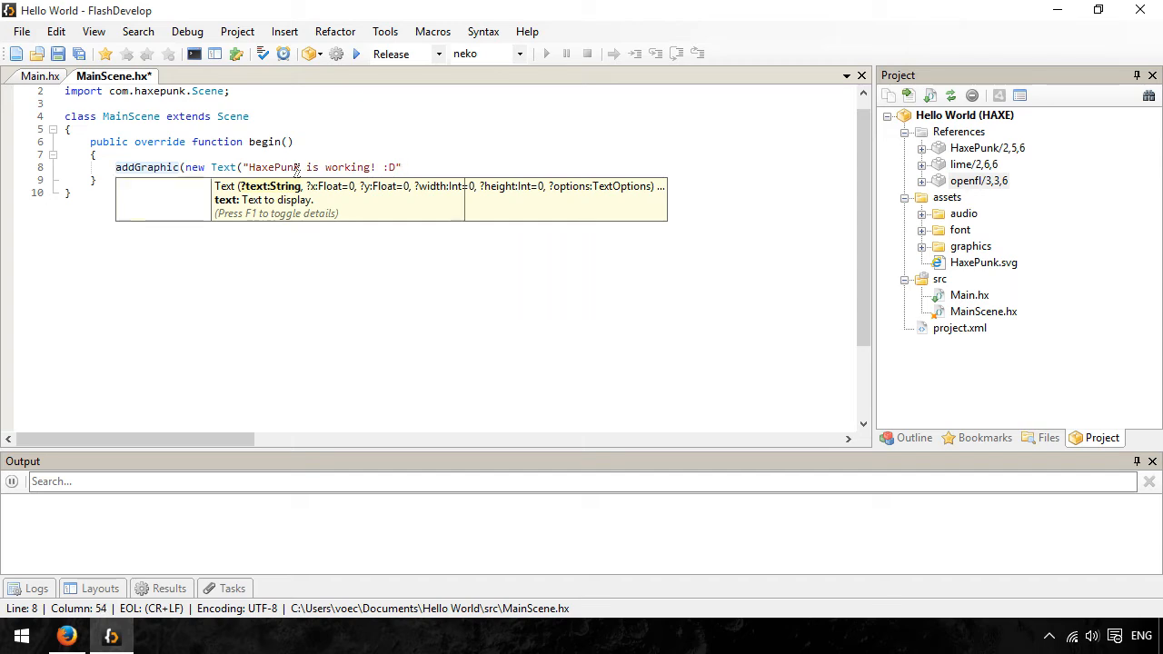
type("));")
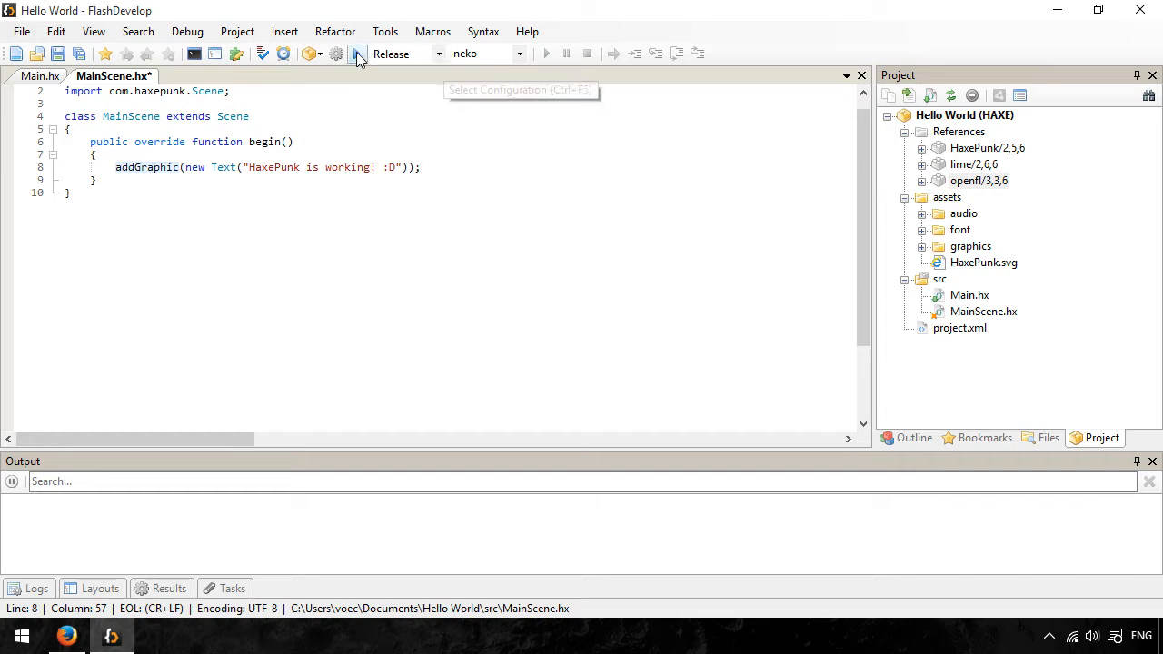
- Extend the addGraphic call with layer 0, x position 50 and y position 50 after the Text argument
left_click(406, 167)
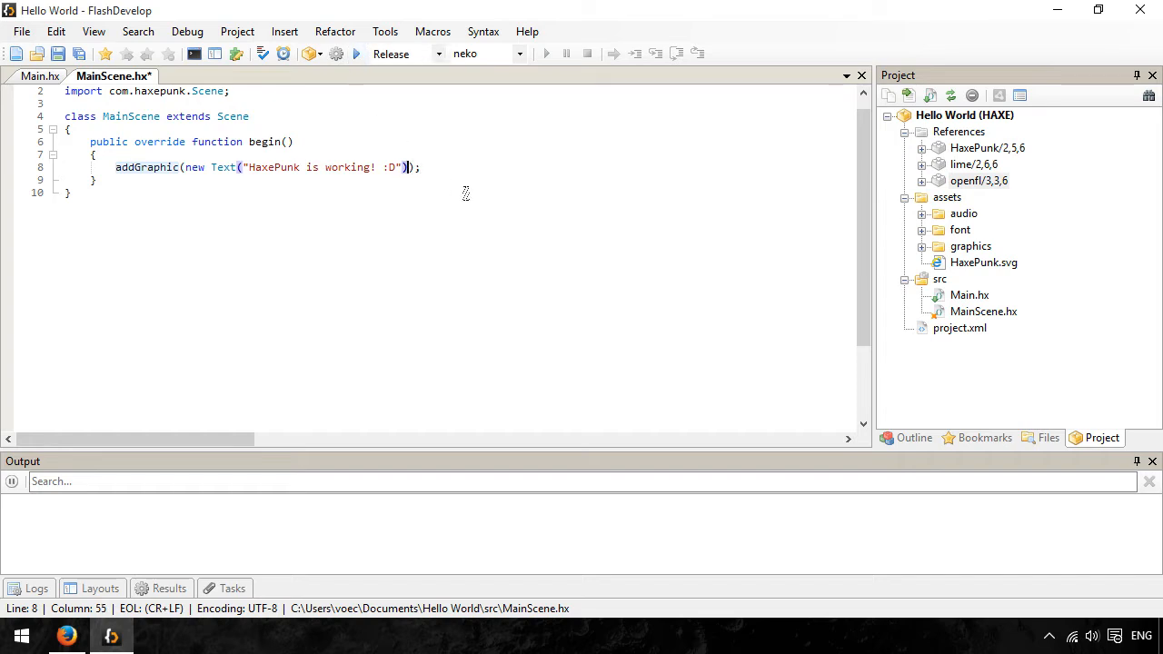
type(",")
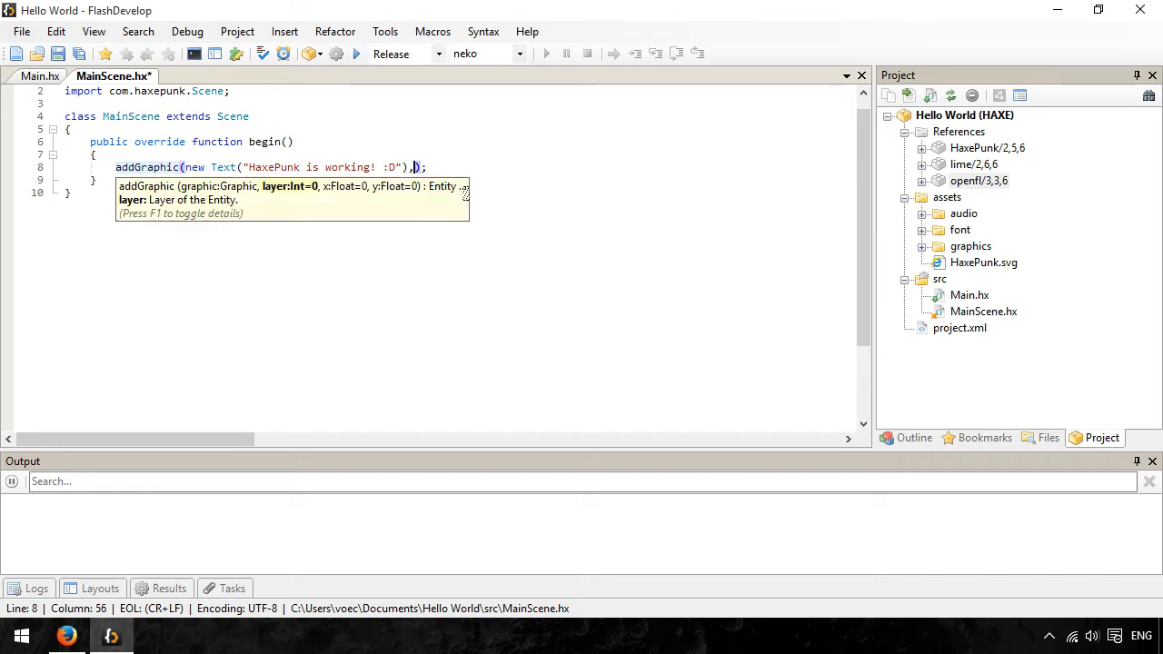
type(",")
key("Left")
key("Left")
key("Right")
type("0")
key("Right")
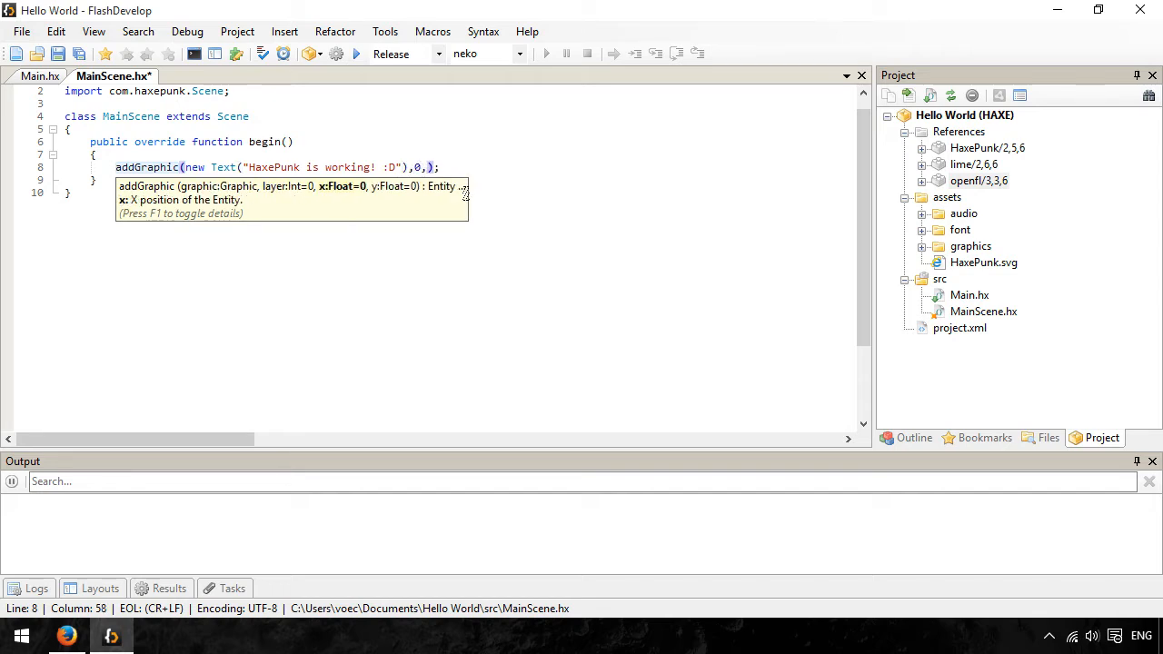
type("50,50")
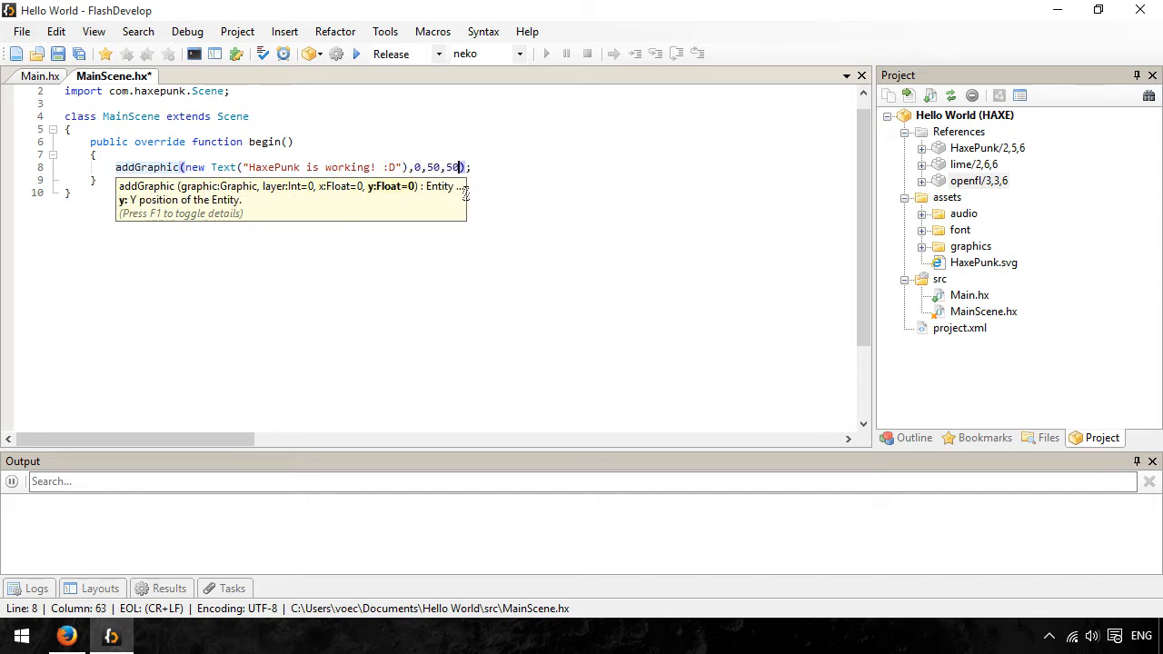
key("End")
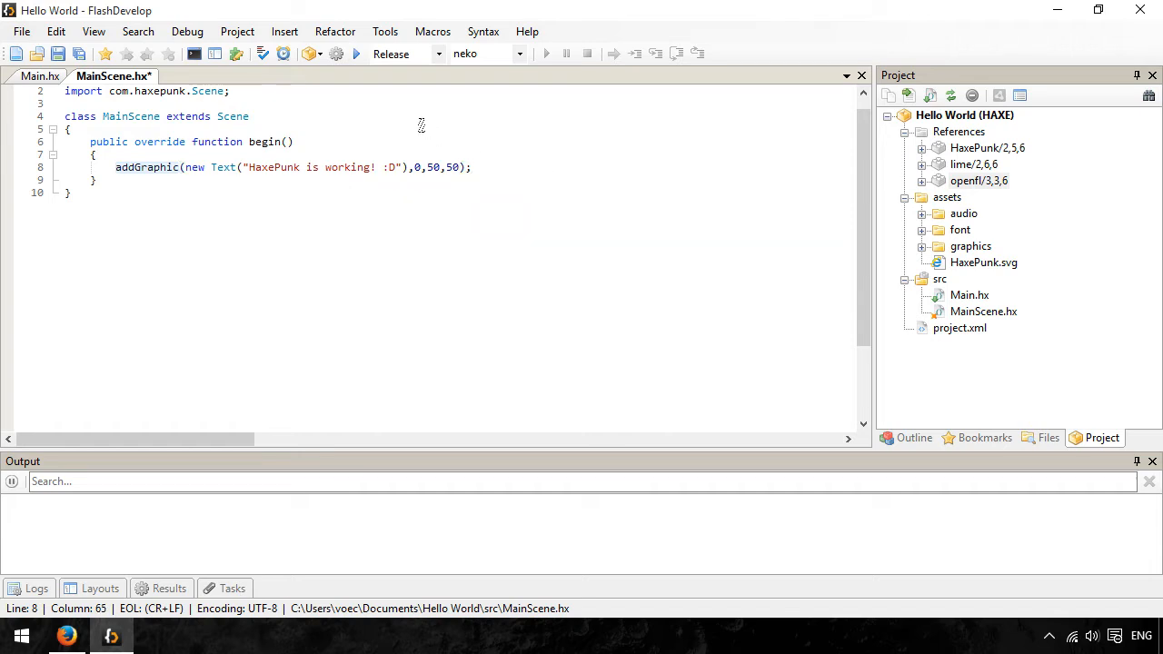
- Build and run the project for the neko target, and close the Hello World game window
left_click(355, 56)
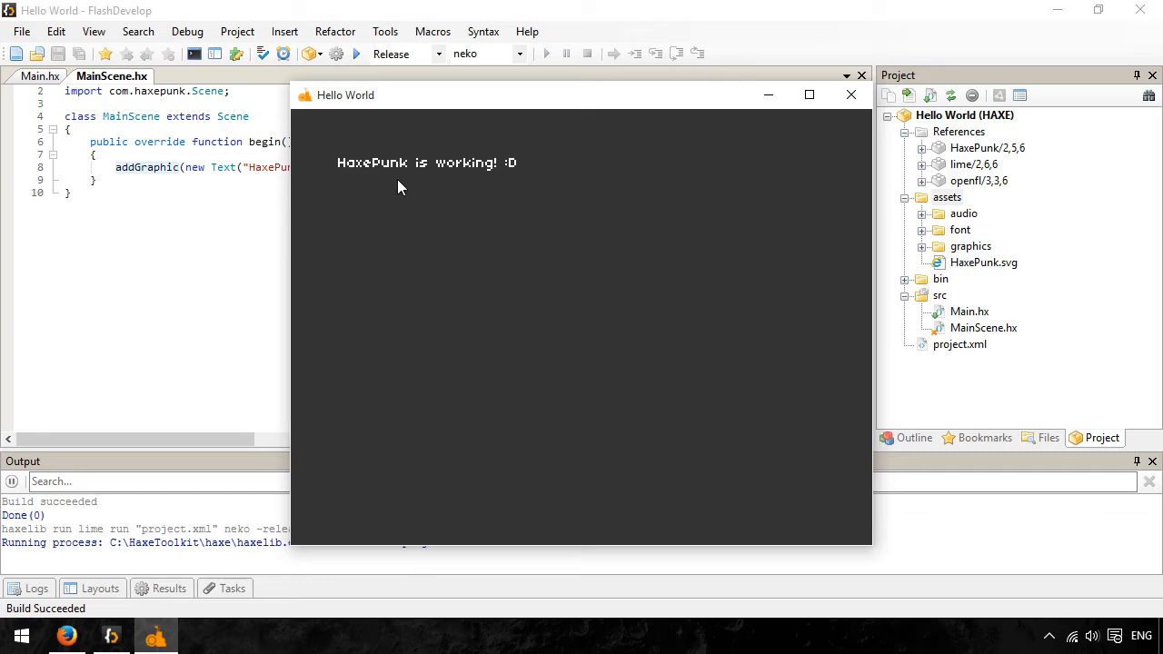
left_click(851, 95)
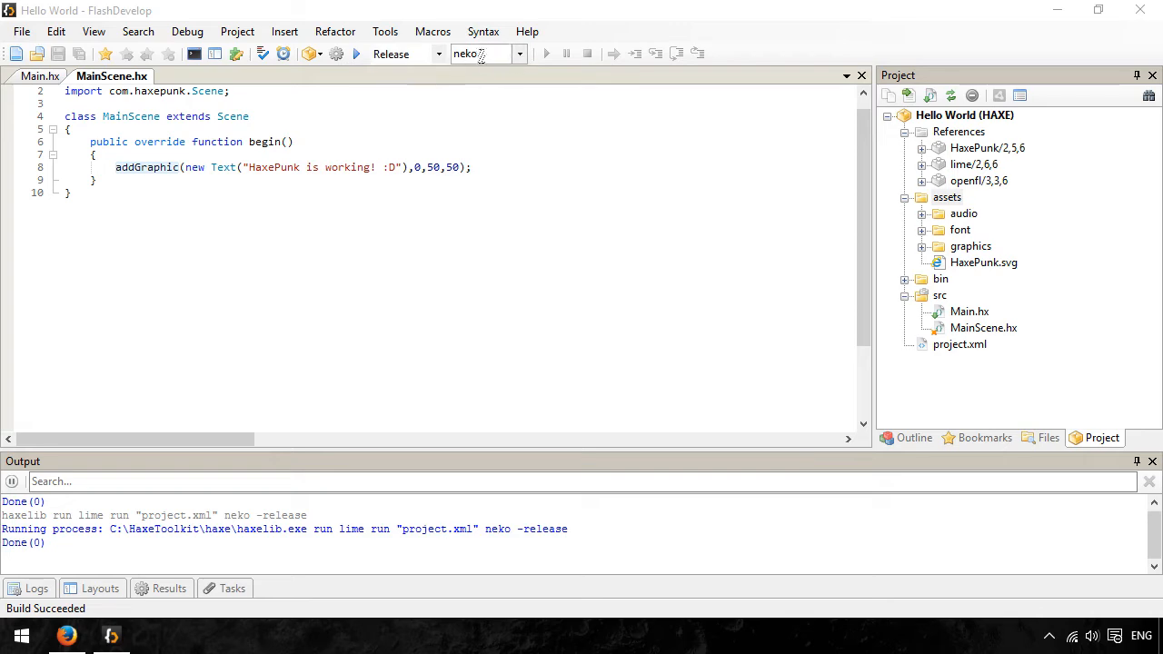
- Test the project with the html5 target, cancelling the firewall request, and return to FlashDevelop after closing the Hello World browser tab
left_click(519, 54)
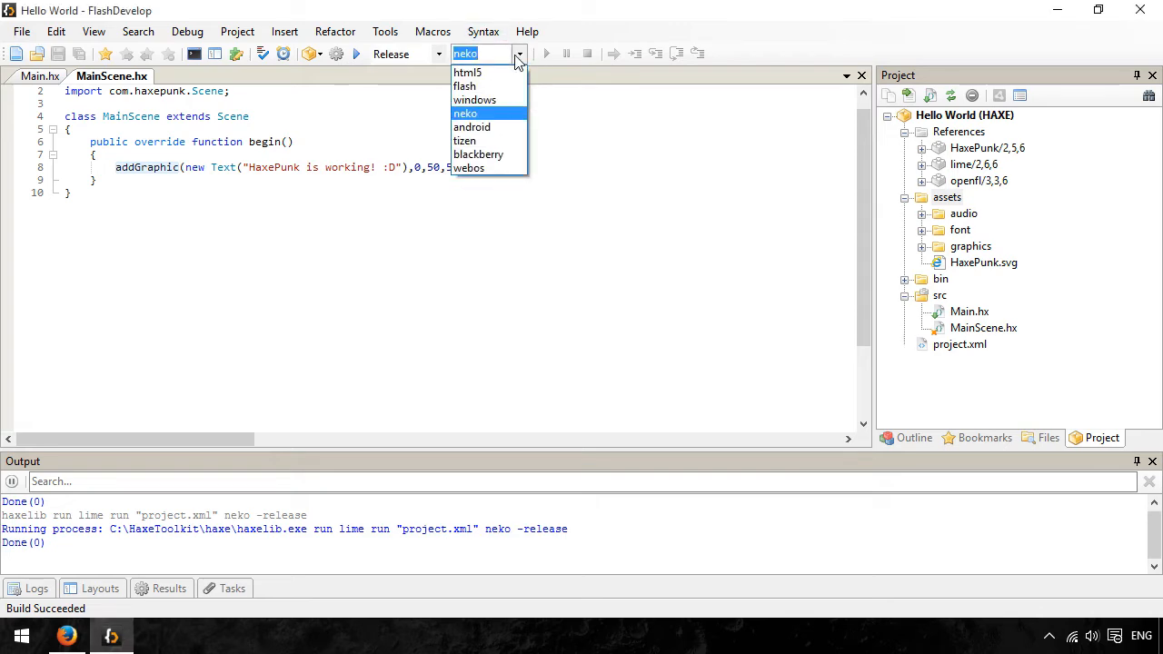
left_click(489, 77)
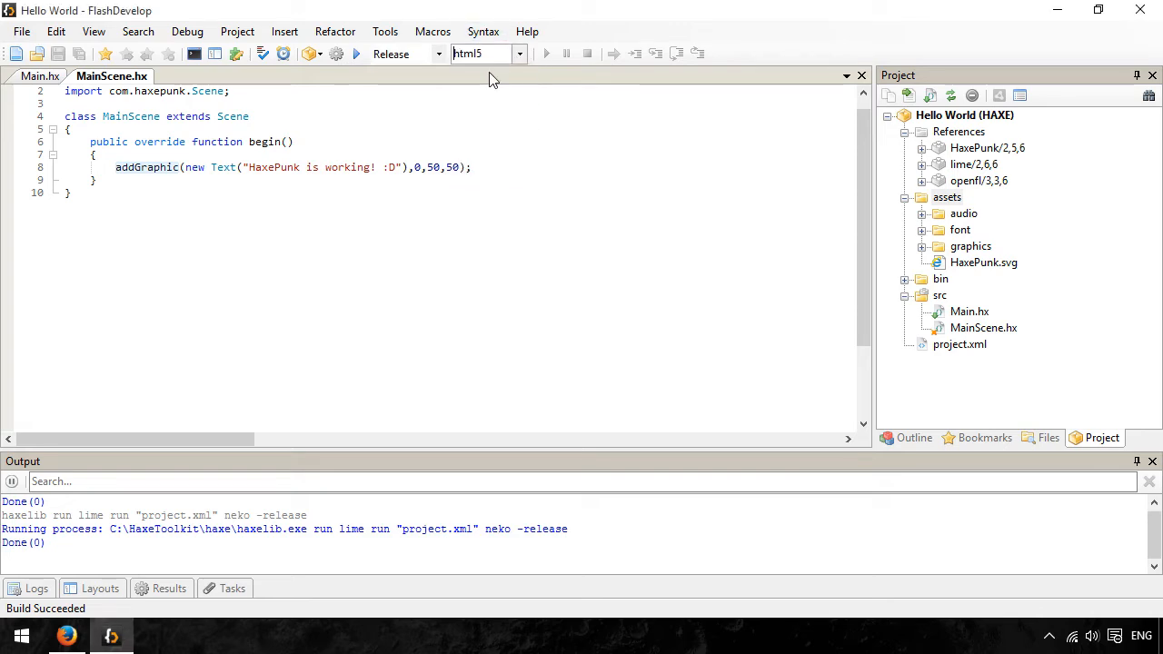
left_click(356, 53)
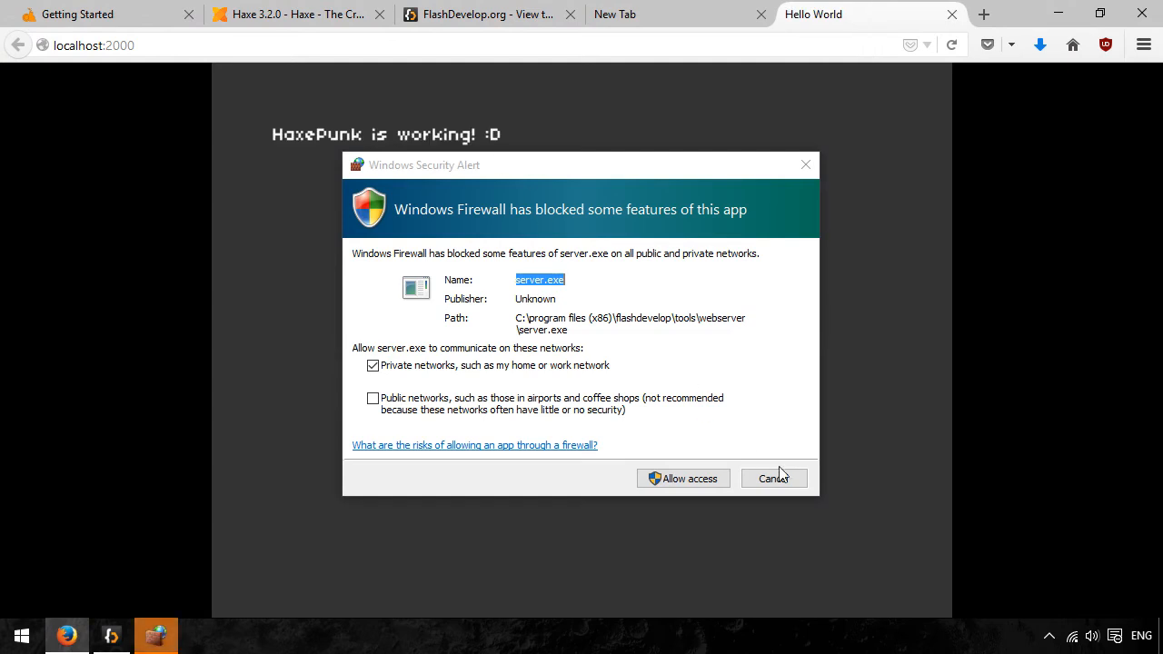
left_click(773, 478)
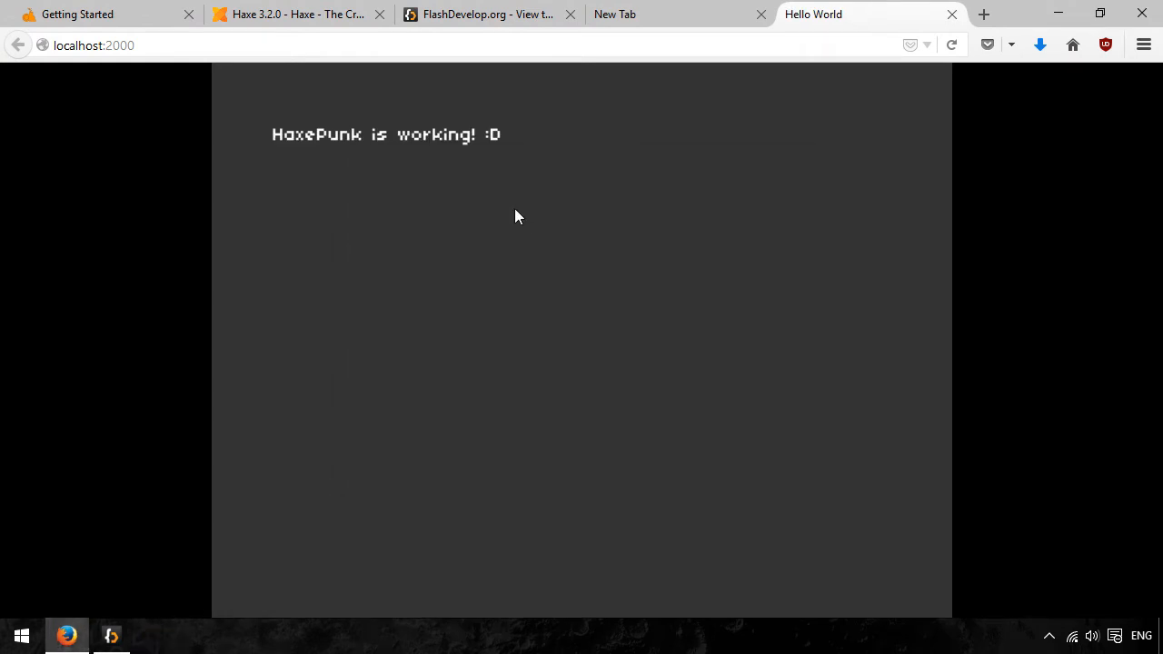
middle_click(855, 8)
left_click(111, 636)
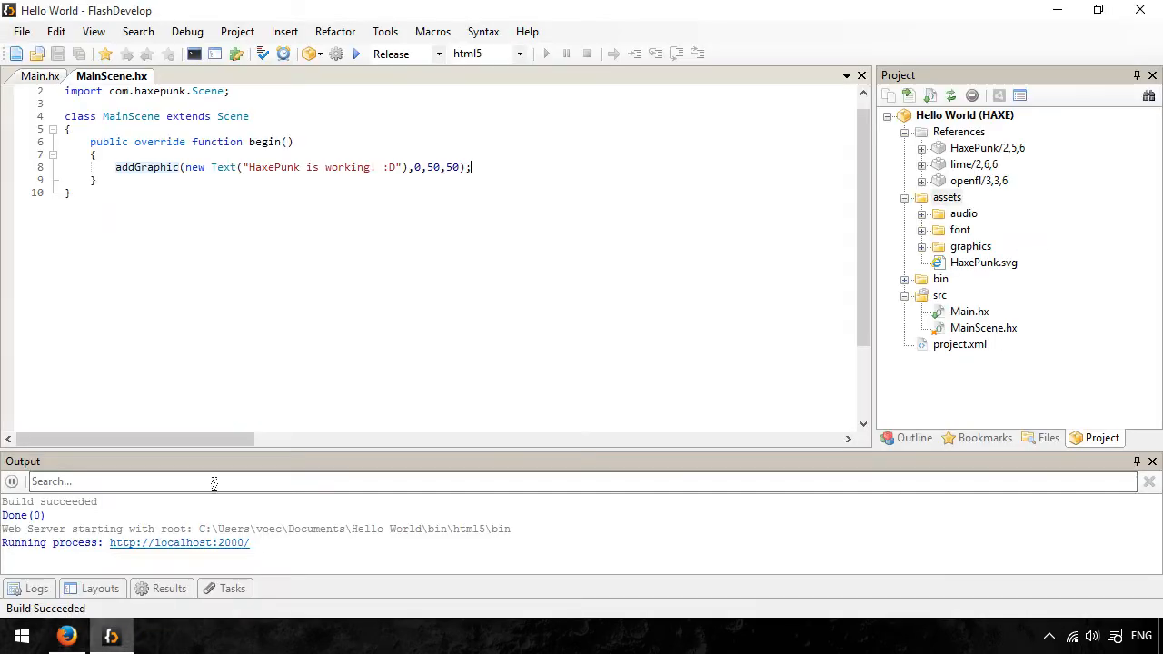
- Set the target build to flash and install the standalone debug Flash Player (SA) 18.0.0 through AppMan
left_click(518, 57)
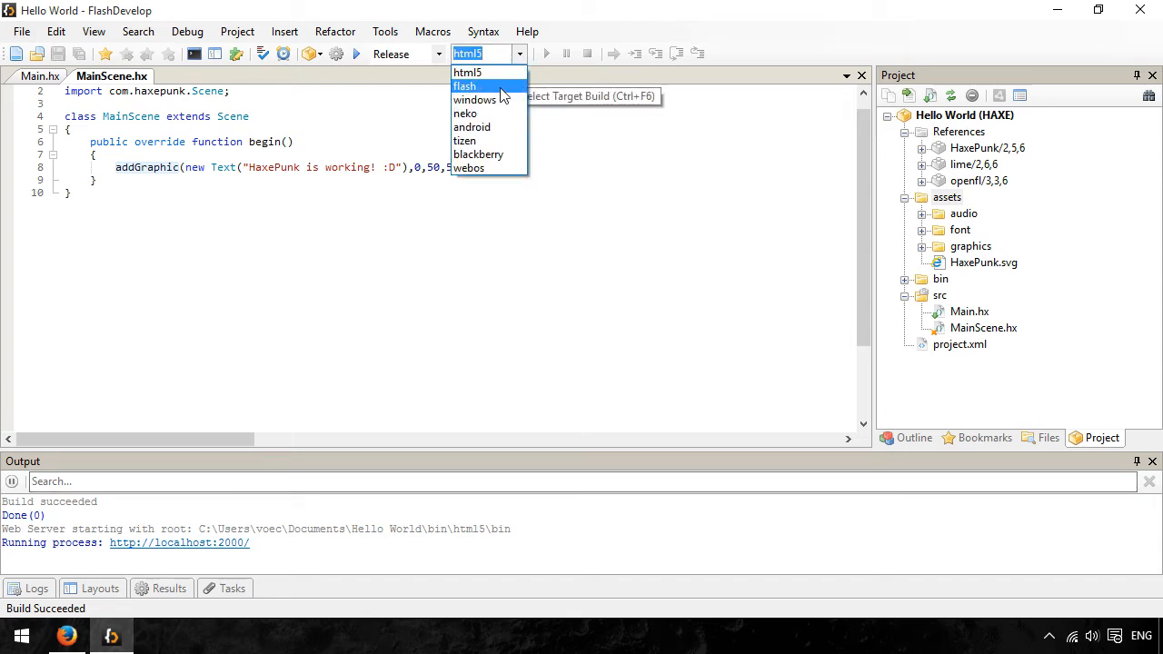
left_click(502, 86)
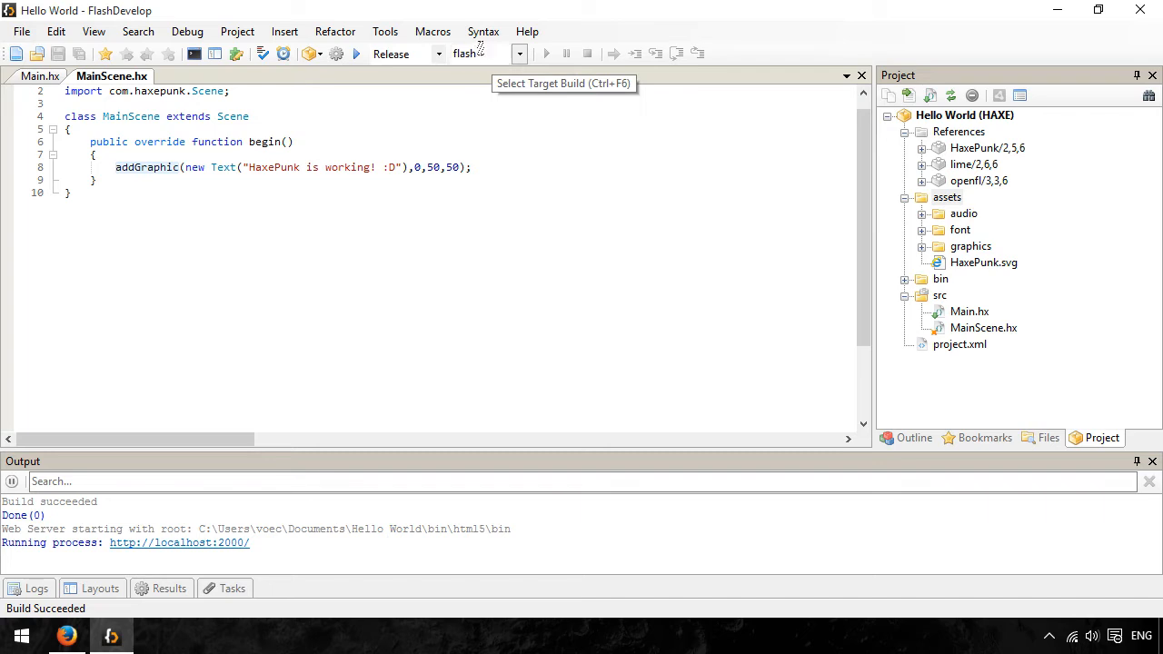
left_click(378, 34)
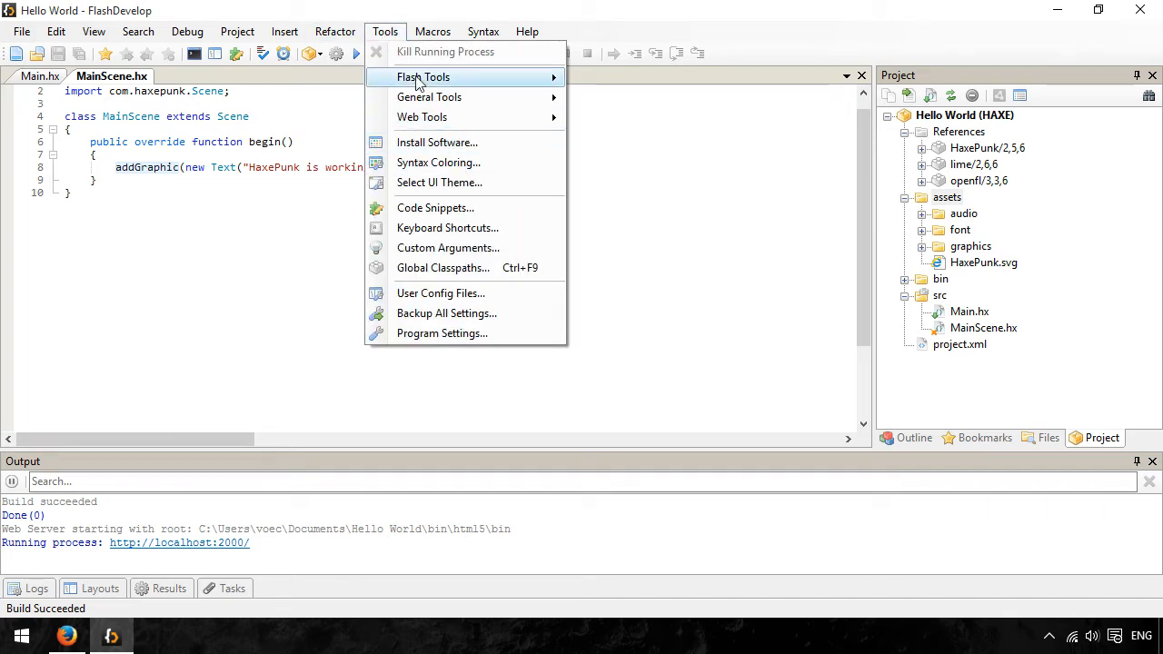
left_click(464, 146)
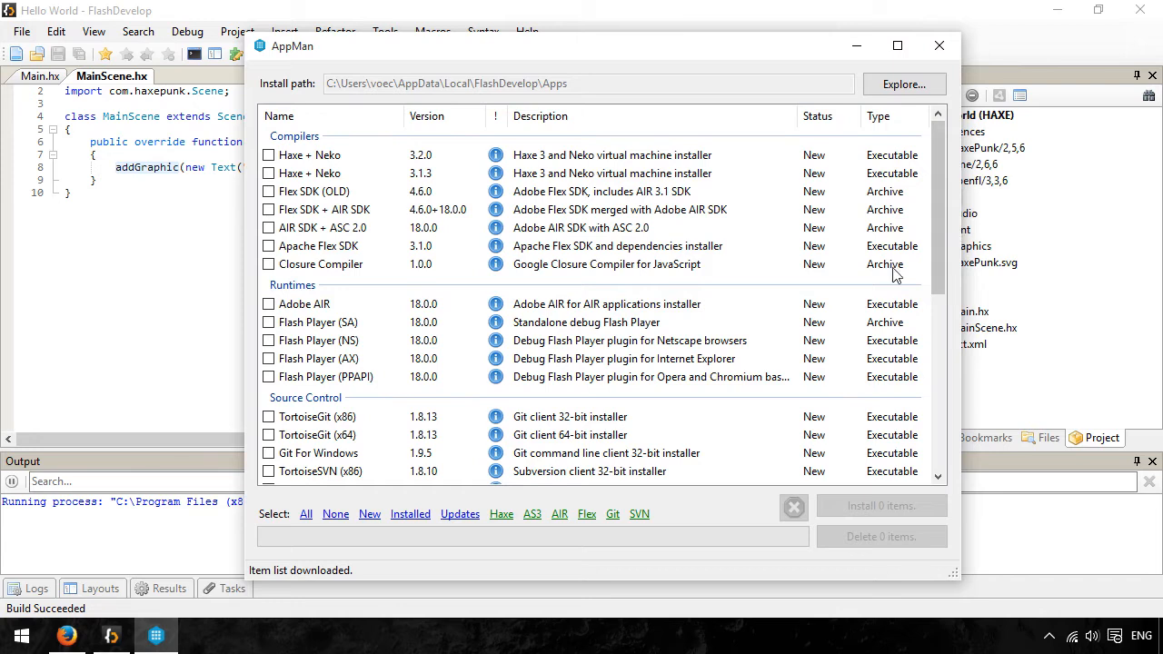
left_click(595, 329)
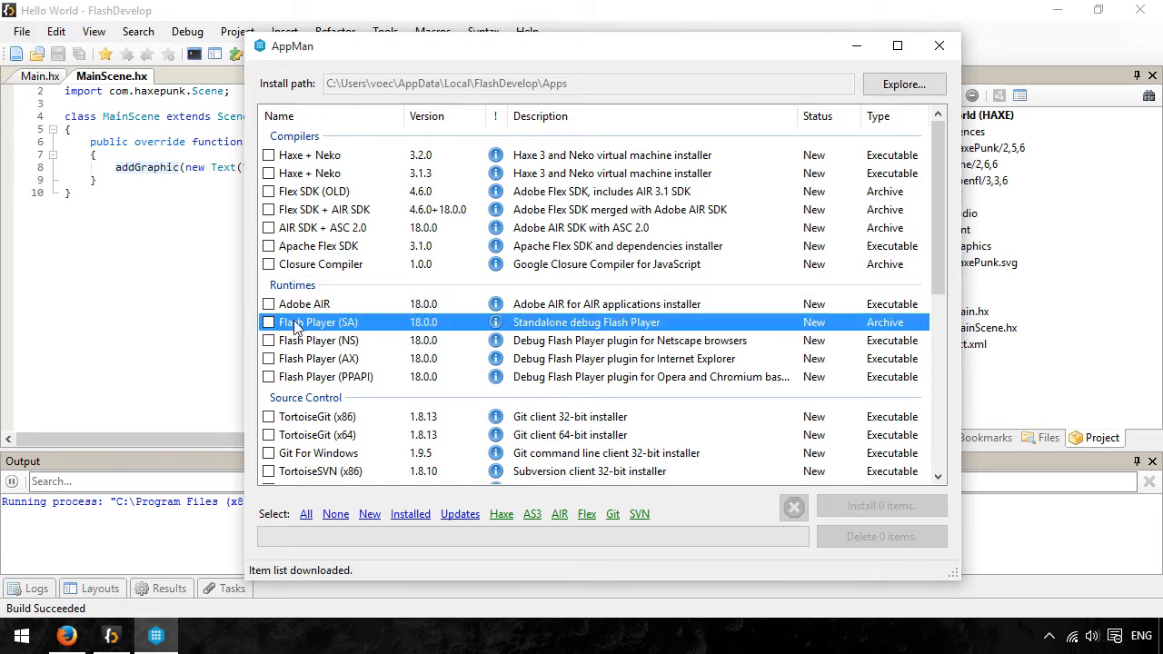
left_click(268, 323)
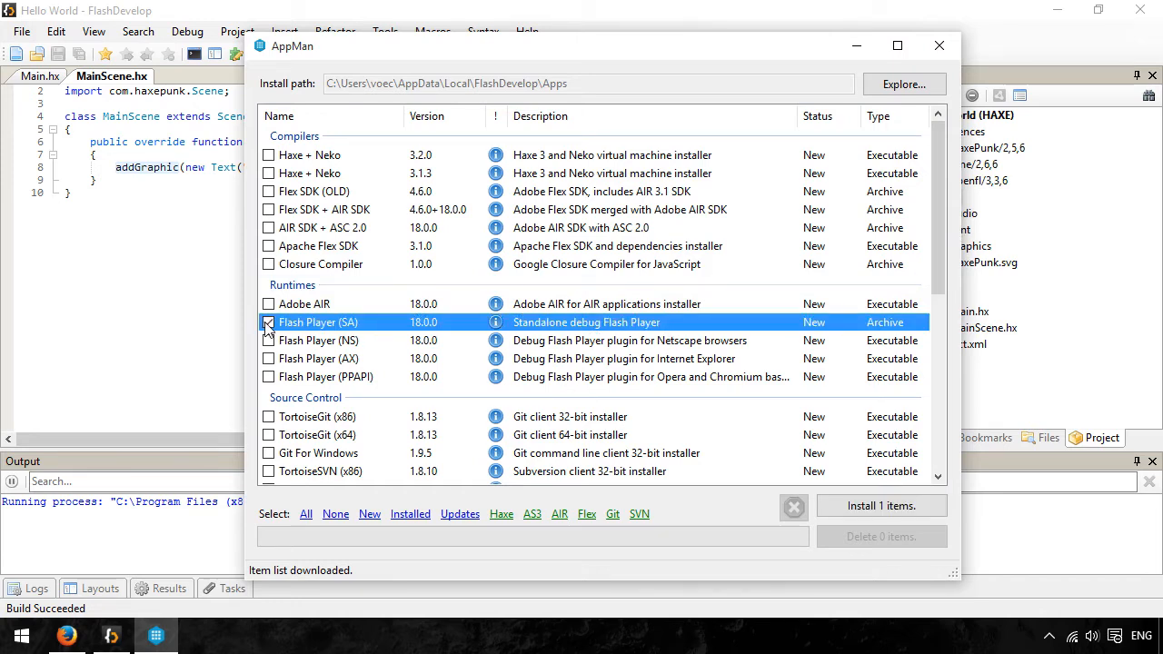
left_click(882, 506)
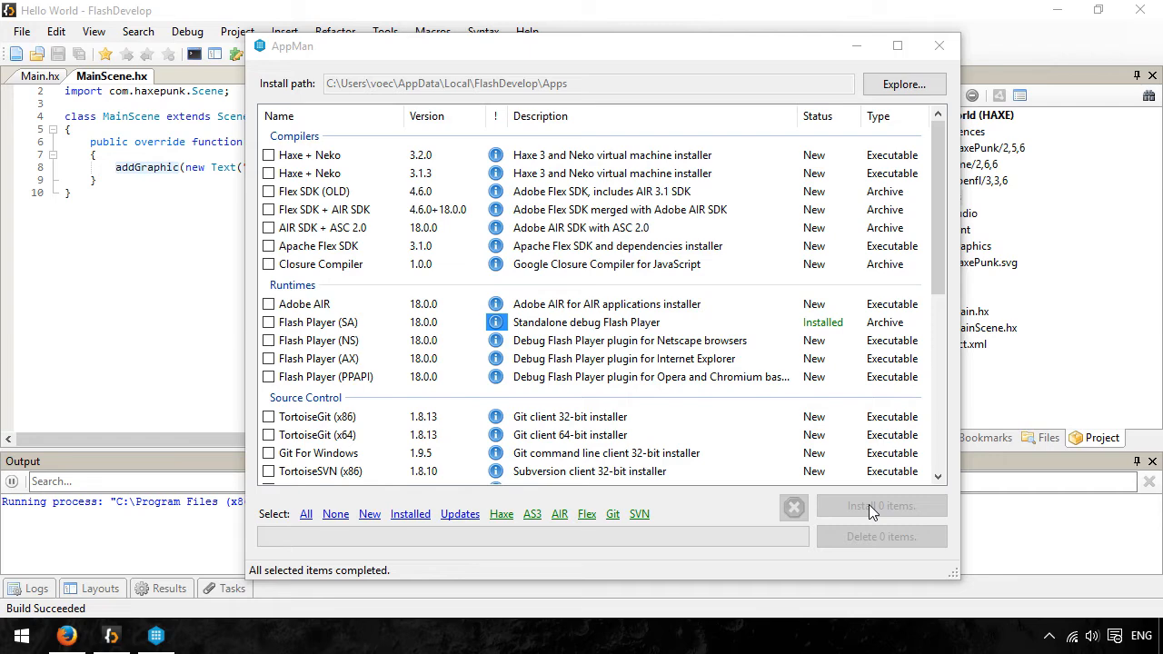
left_click(940, 45)
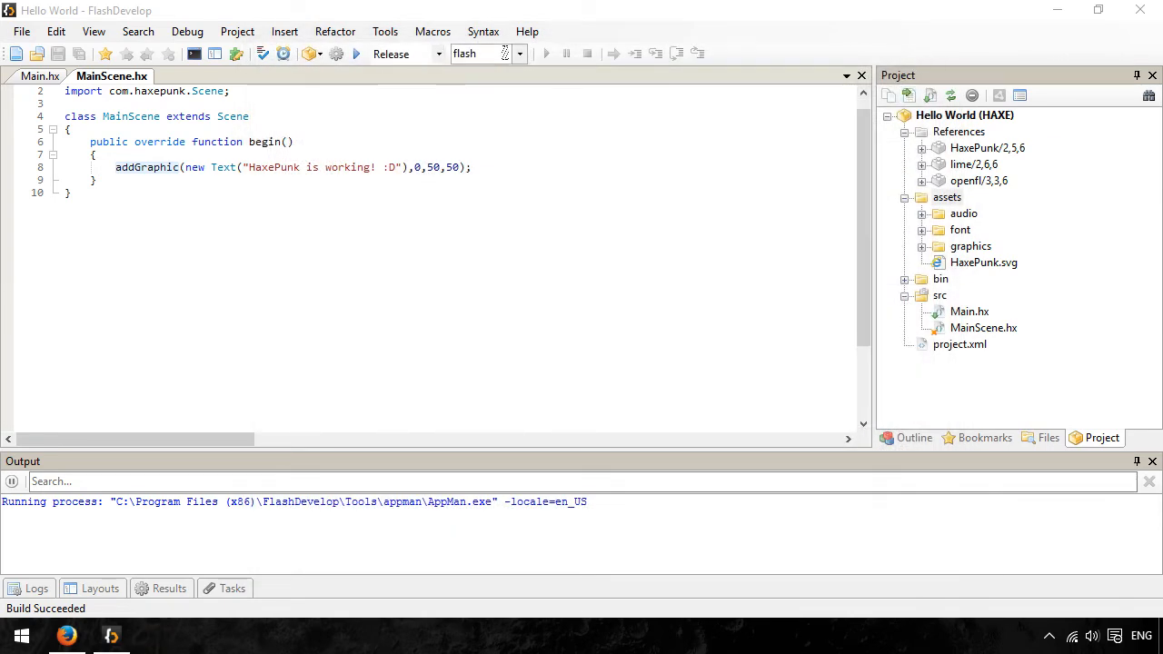
- Test the project for the flash target, dismiss the error dialog and minimize the browser window
left_click(356, 53)
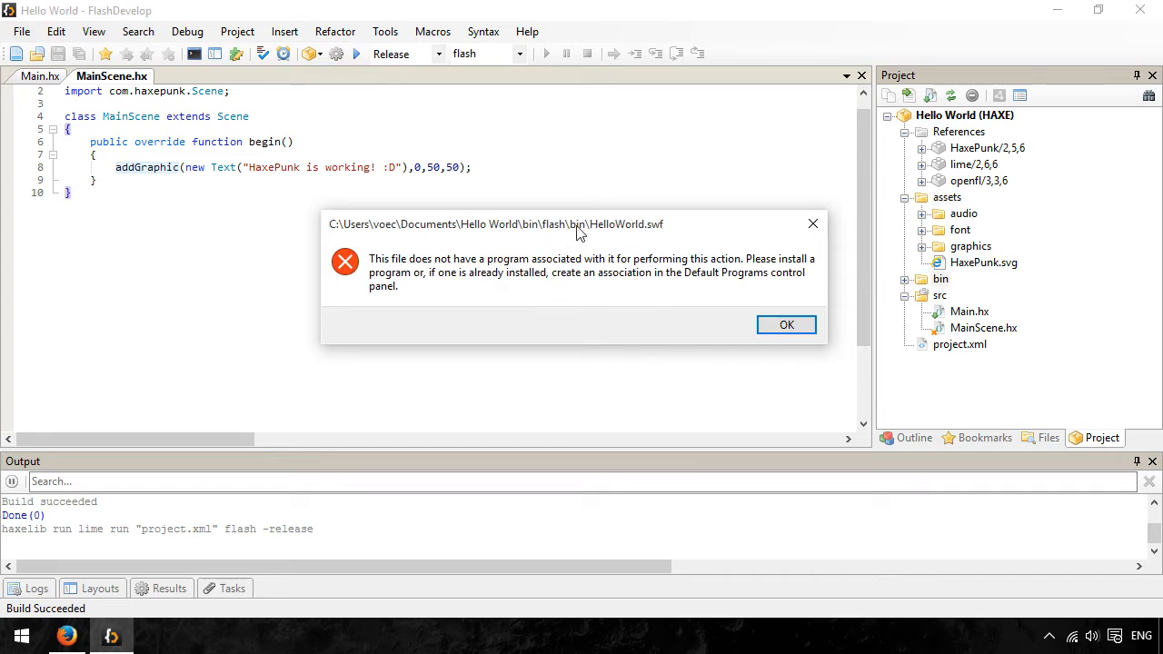
left_click_drag(578, 229, 616, 237)
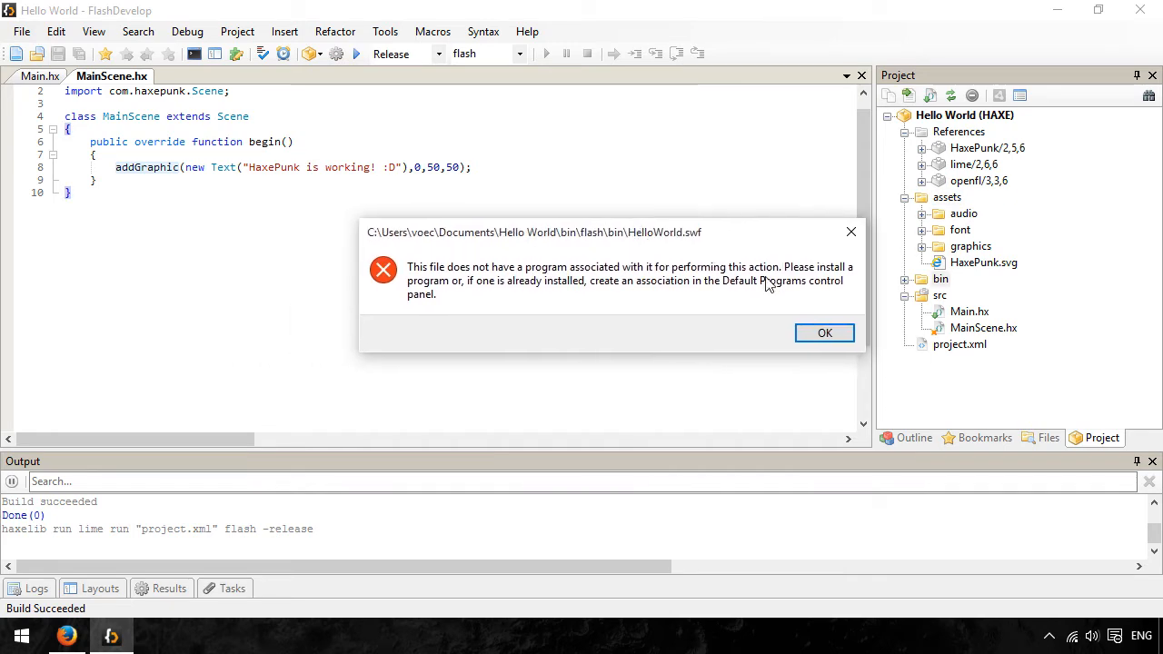
left_click(825, 332)
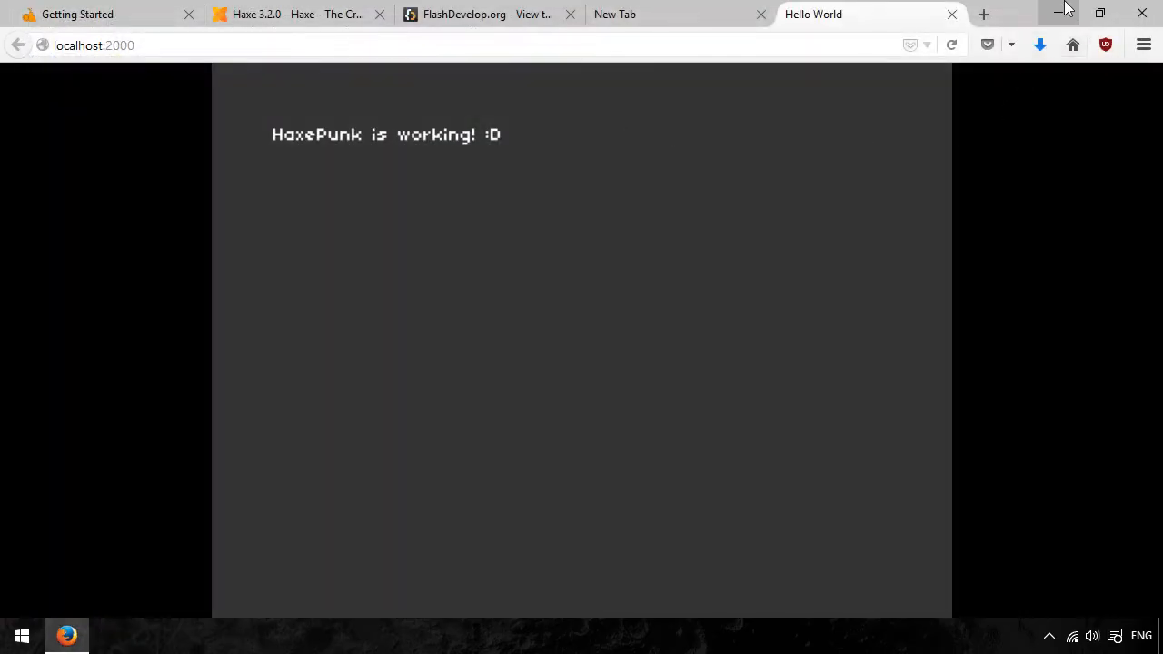
left_click(1063, 11)
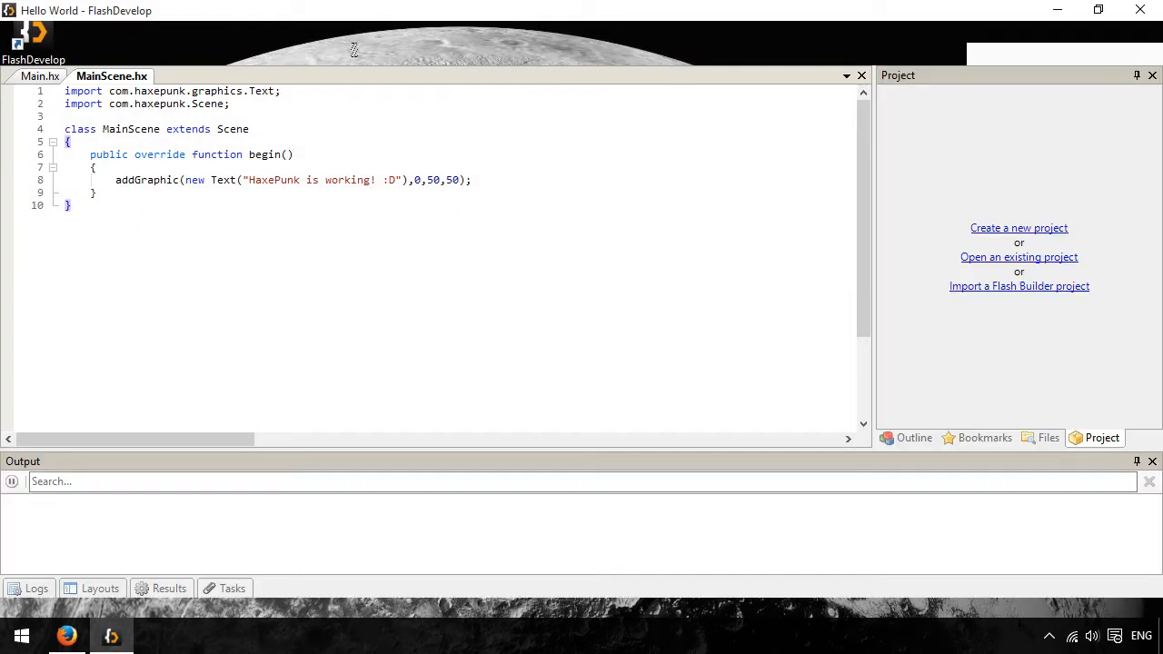
- Copy the External Player Path of FlashViewer from the program settings and close the settings
left_click(385, 32)
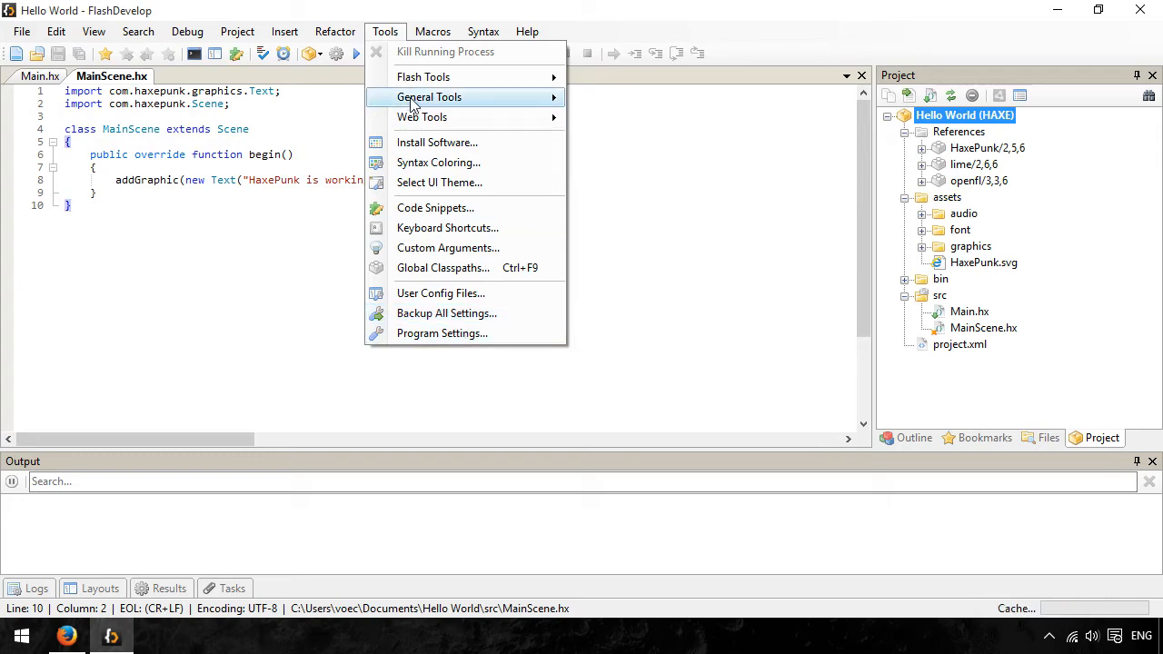
left_click(422, 334)
left_click_drag(384, 296, 381, 407)
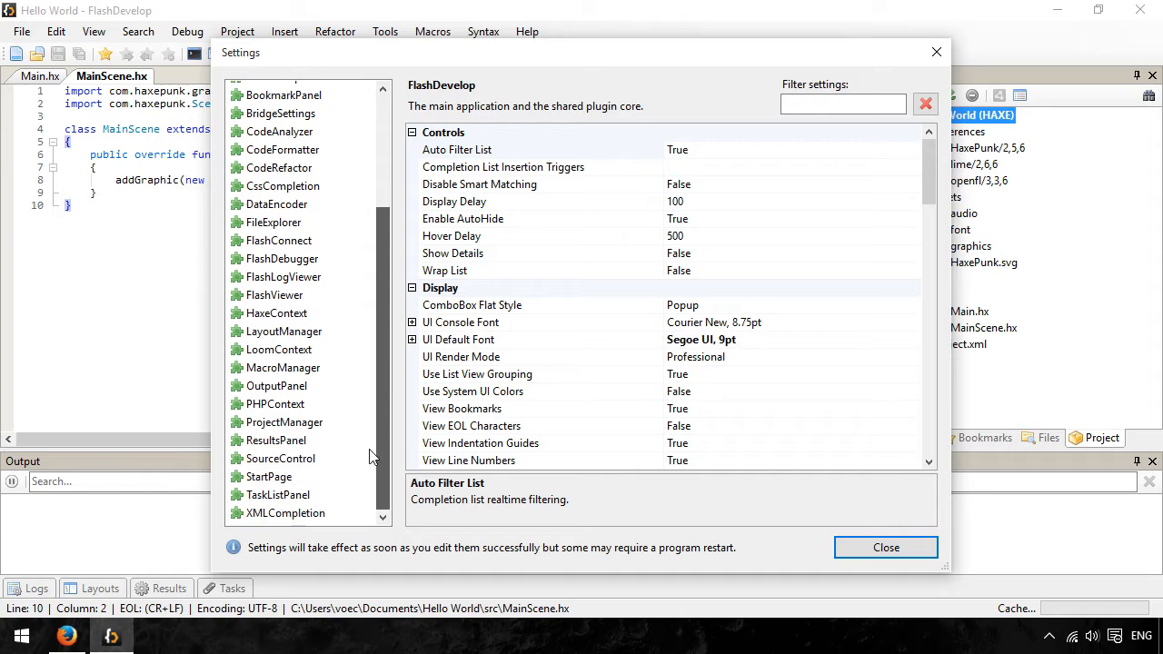
left_click(275, 295)
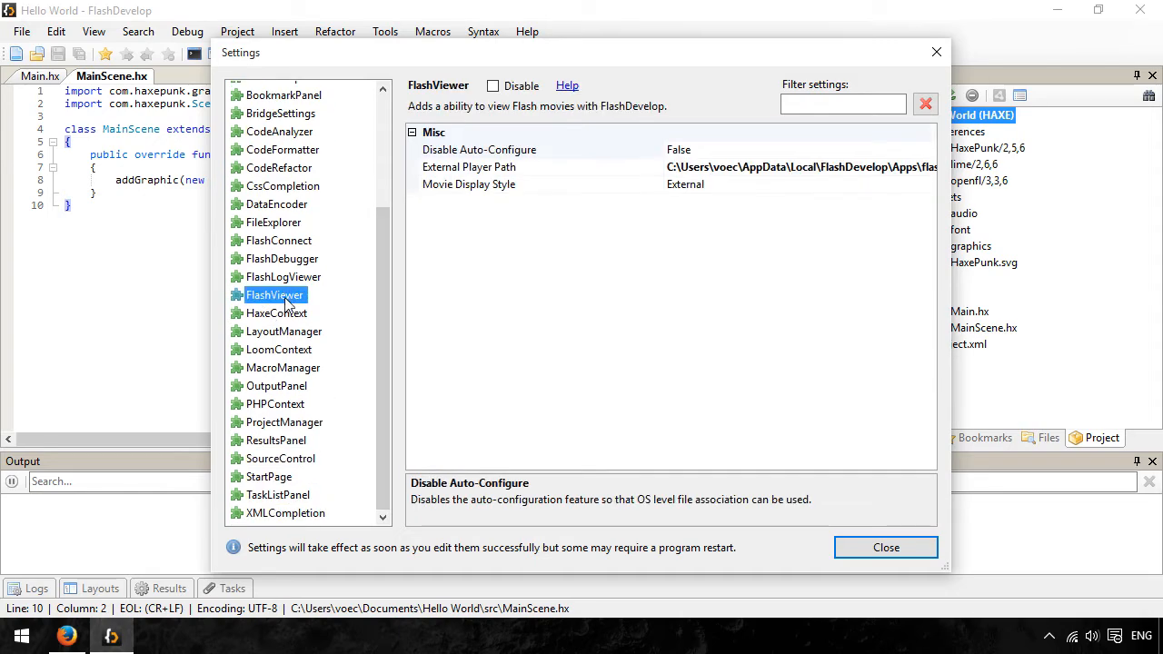
left_click(711, 168)
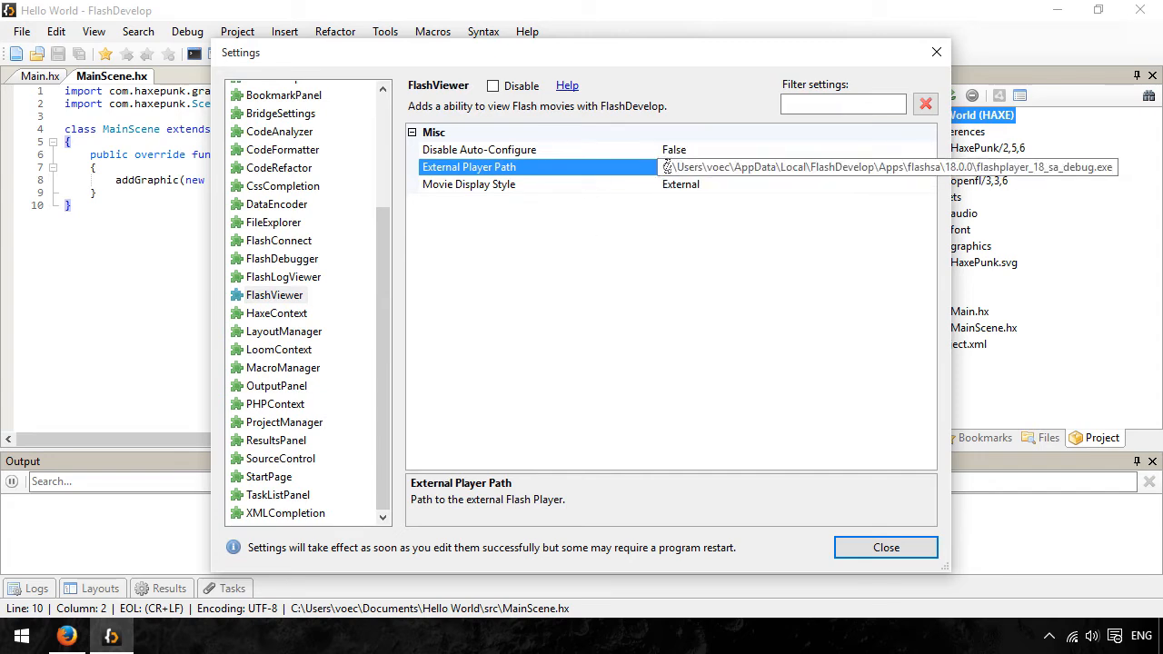
double_click(666, 166)
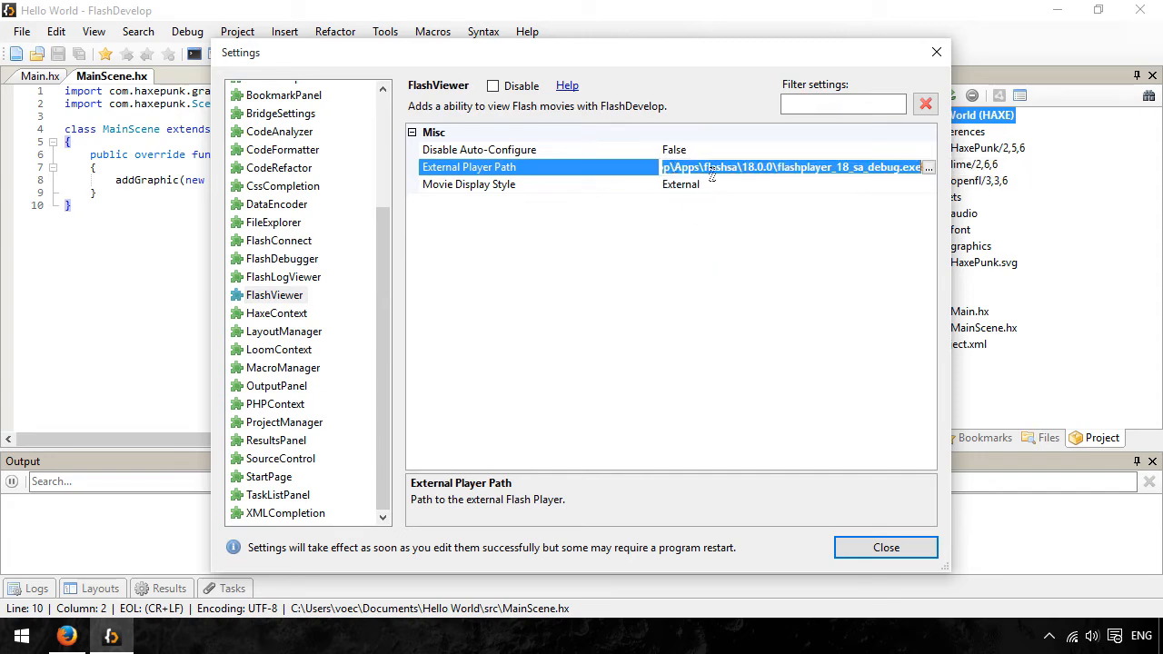
right_click(712, 172)
left_click(771, 224)
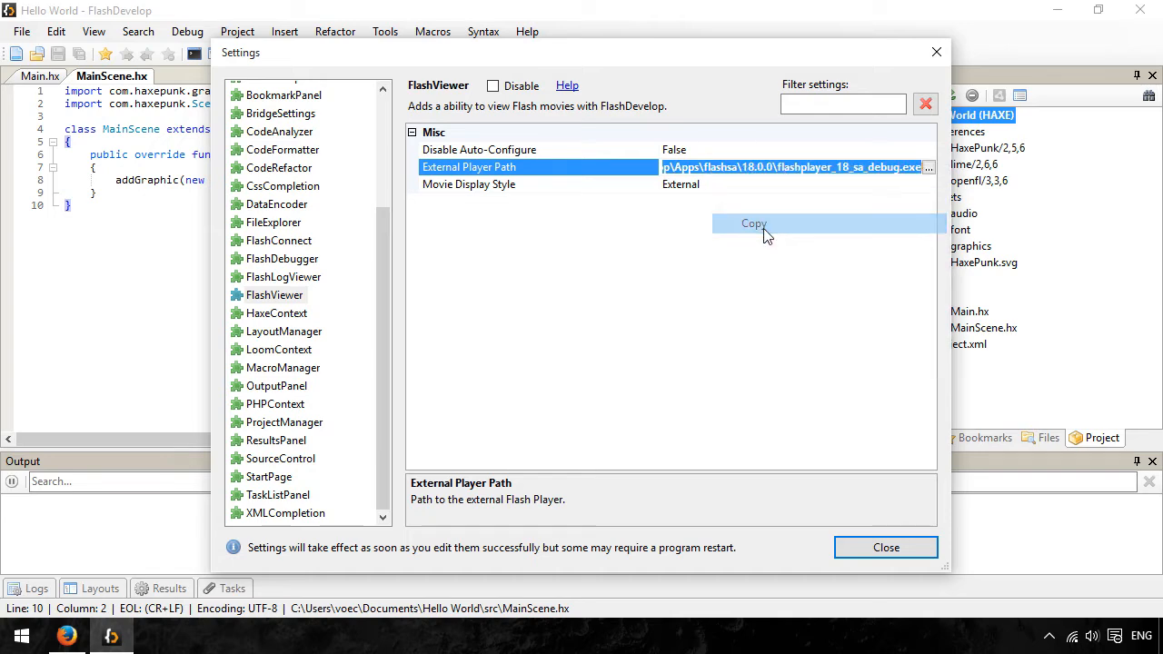
left_click(893, 551)
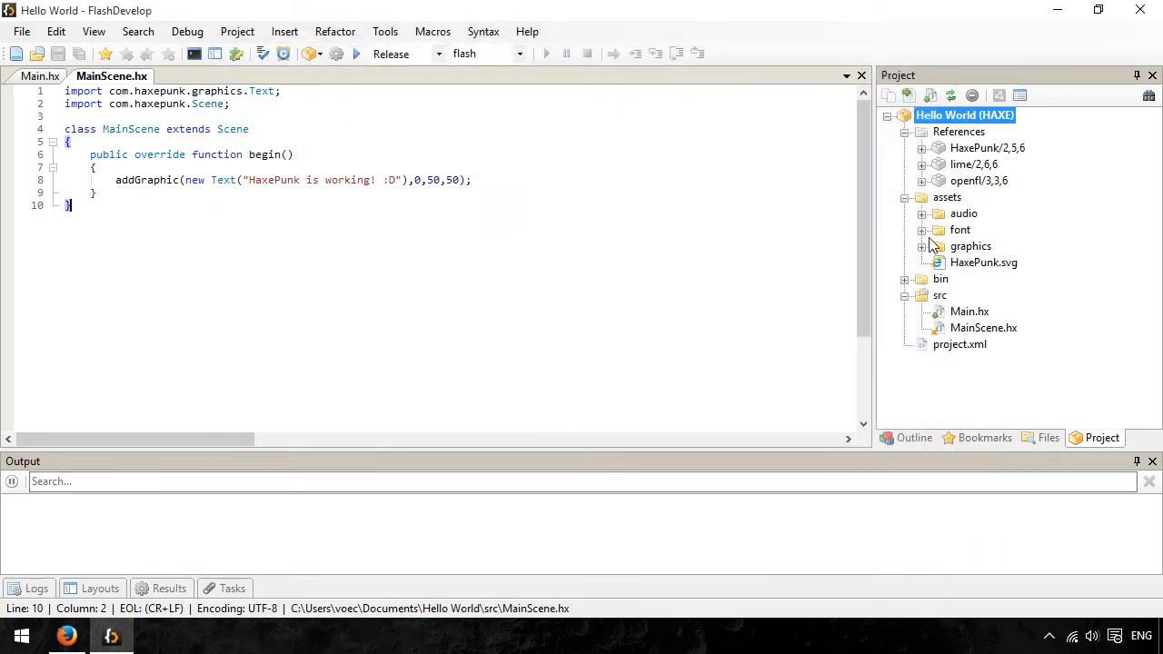
- Find HelloWorld.swf in the project's bin/flash/bin folder and bring up the choice of another app to open it with
left_click(905, 280)
left_click(923, 296)
scroll(961, 262, "down", 1)
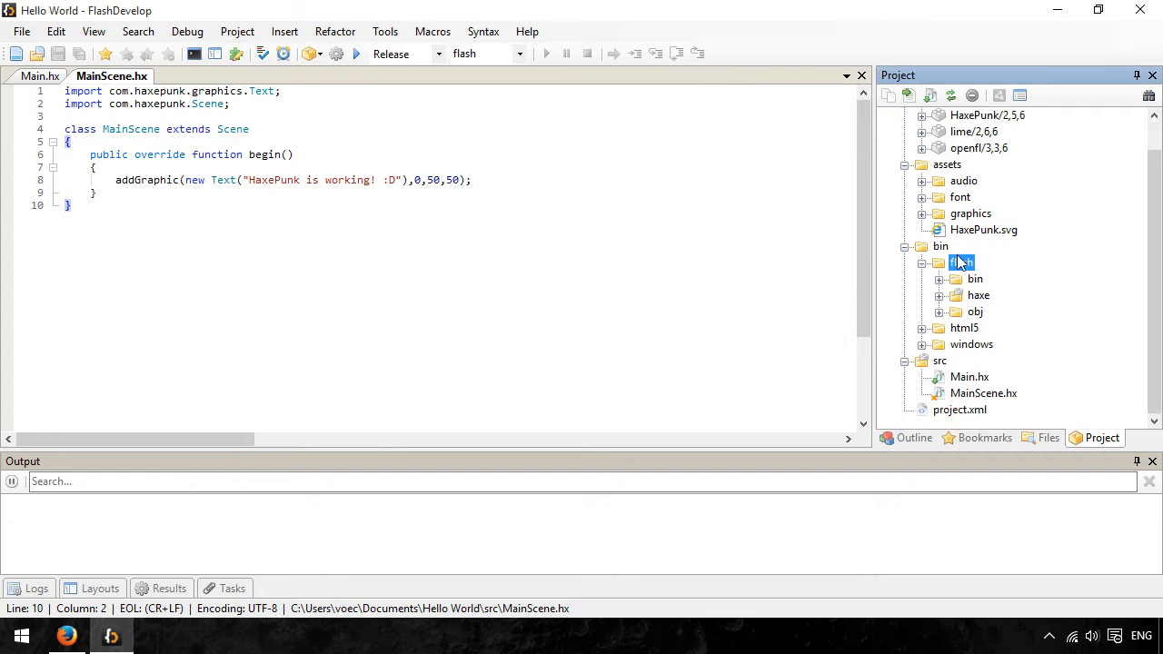
left_click(939, 280)
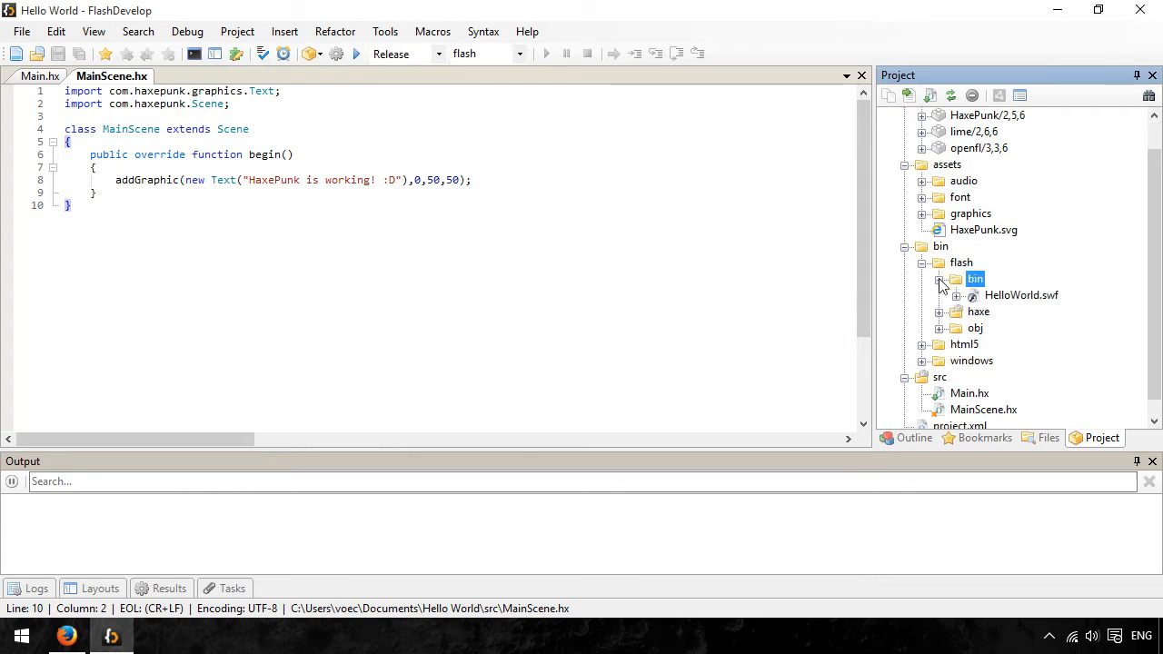
right_click(1000, 298)
left_click(1041, 342)
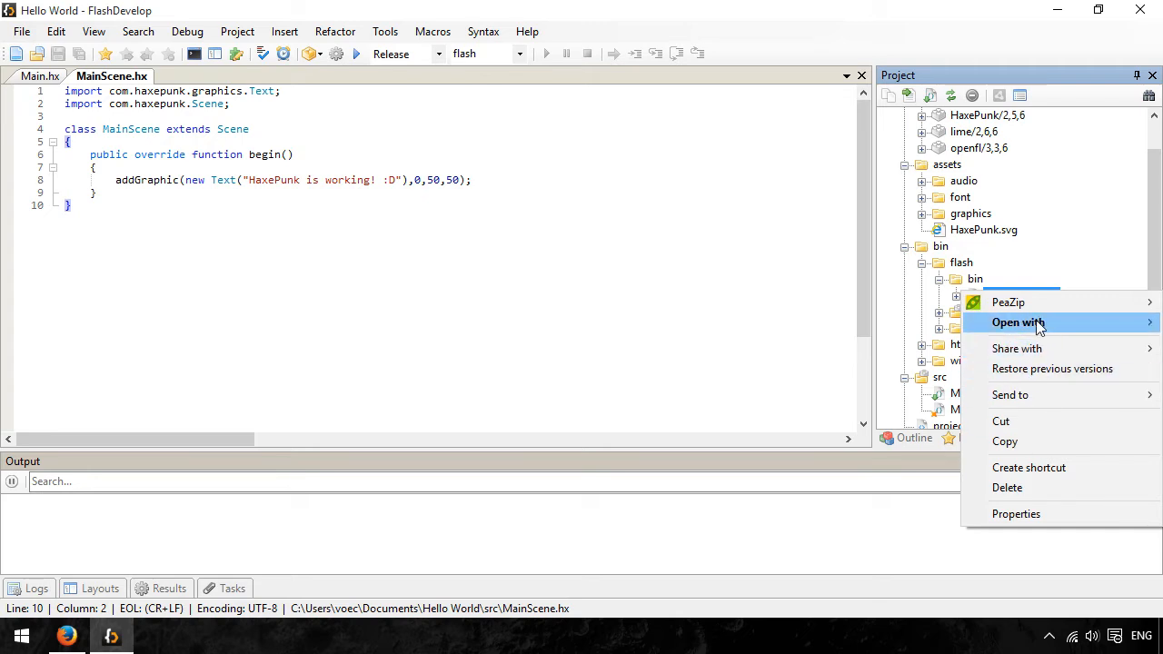
mouse_move(1033, 327)
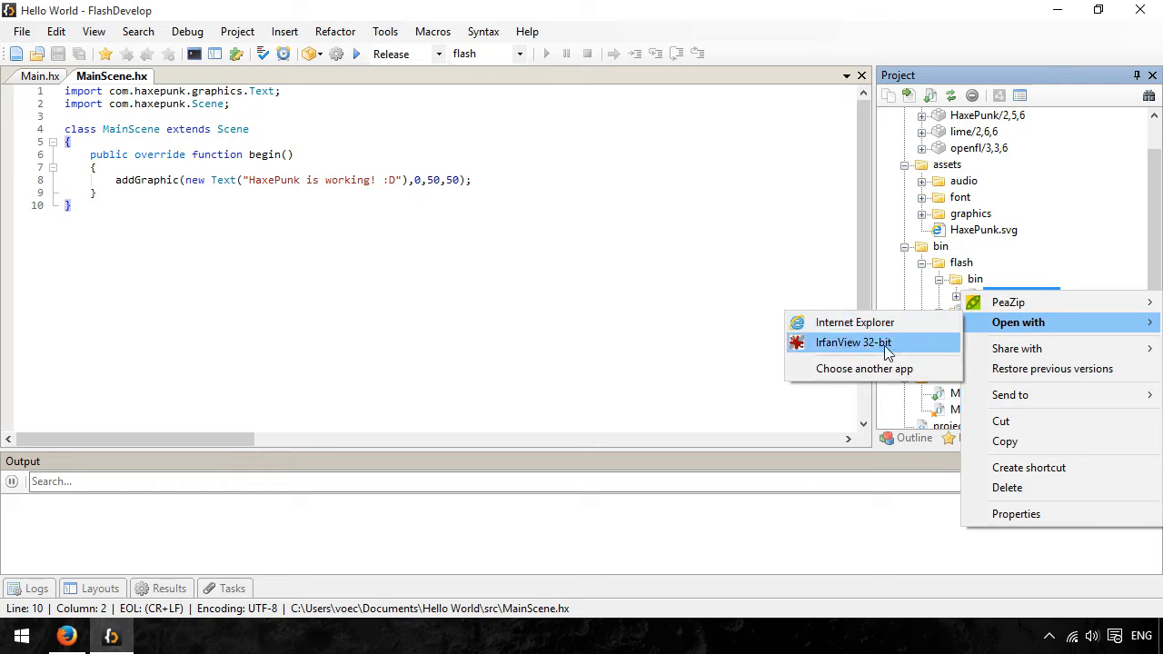
left_click(863, 369)
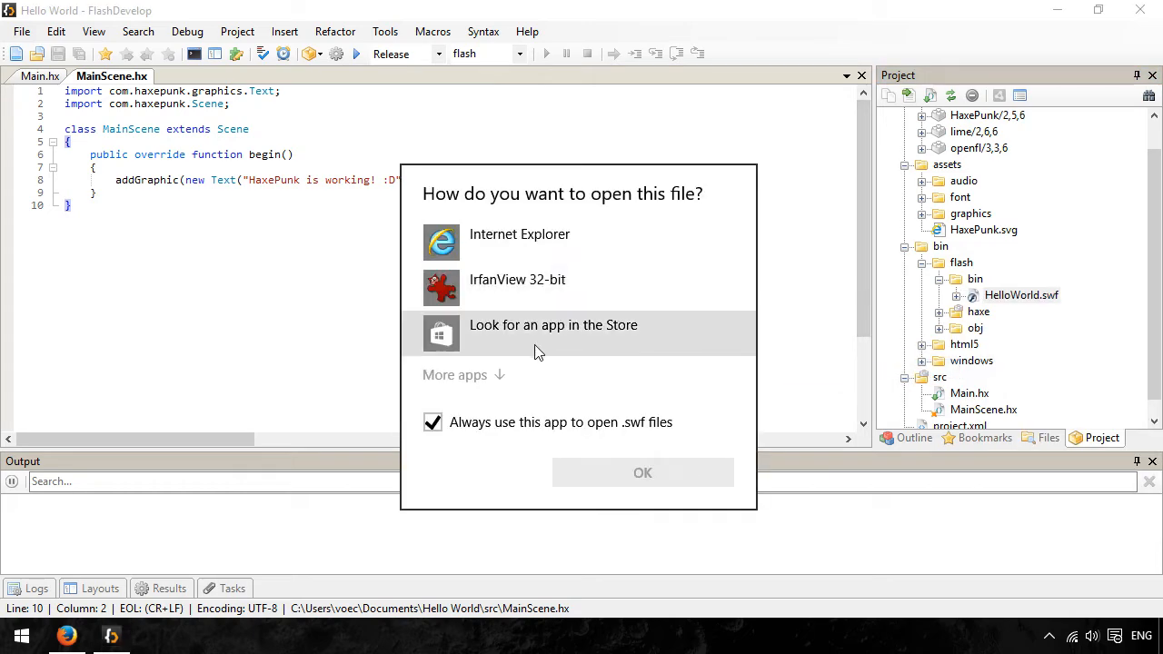
- Make flashplayer_18_sa_debug.exe the app that always opens .swf files, using the copied External Player Path to locate it
left_click(494, 374)
scroll(541, 364, "down", 4)
left_click(550, 507)
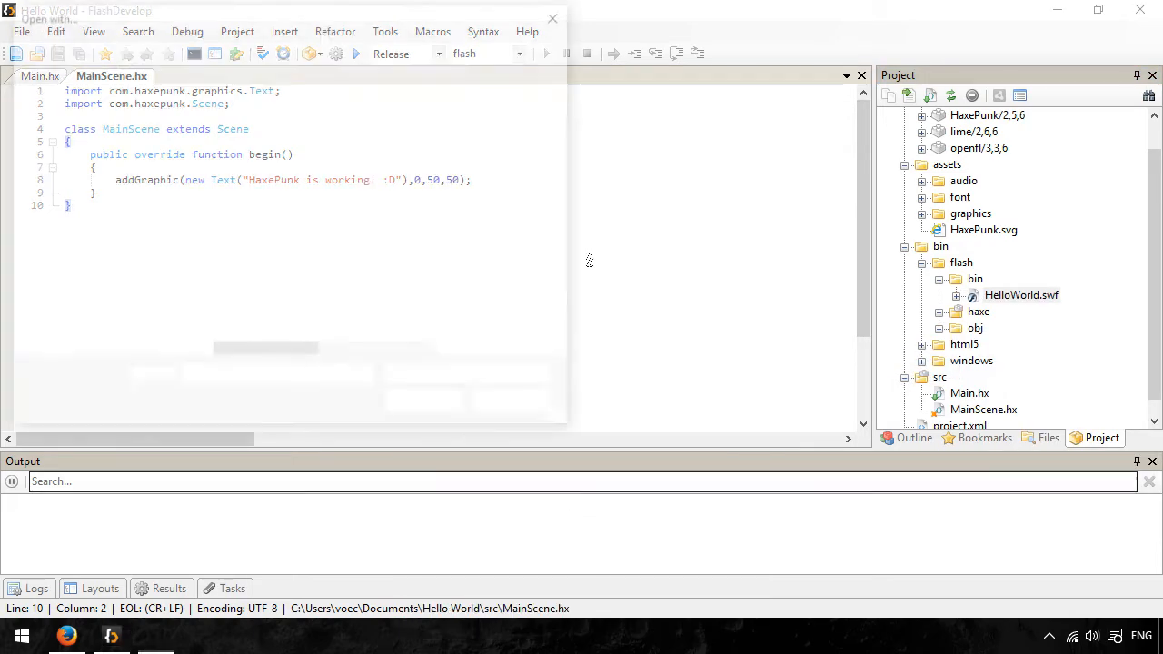
key("ctrl+v")
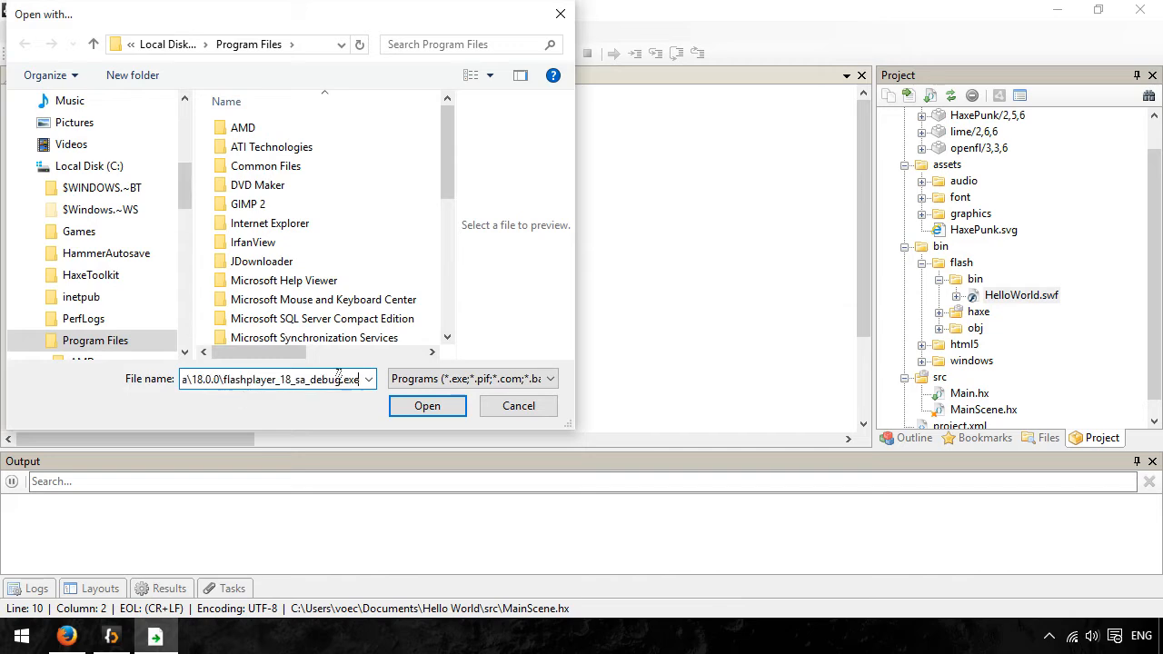
left_click(424, 408)
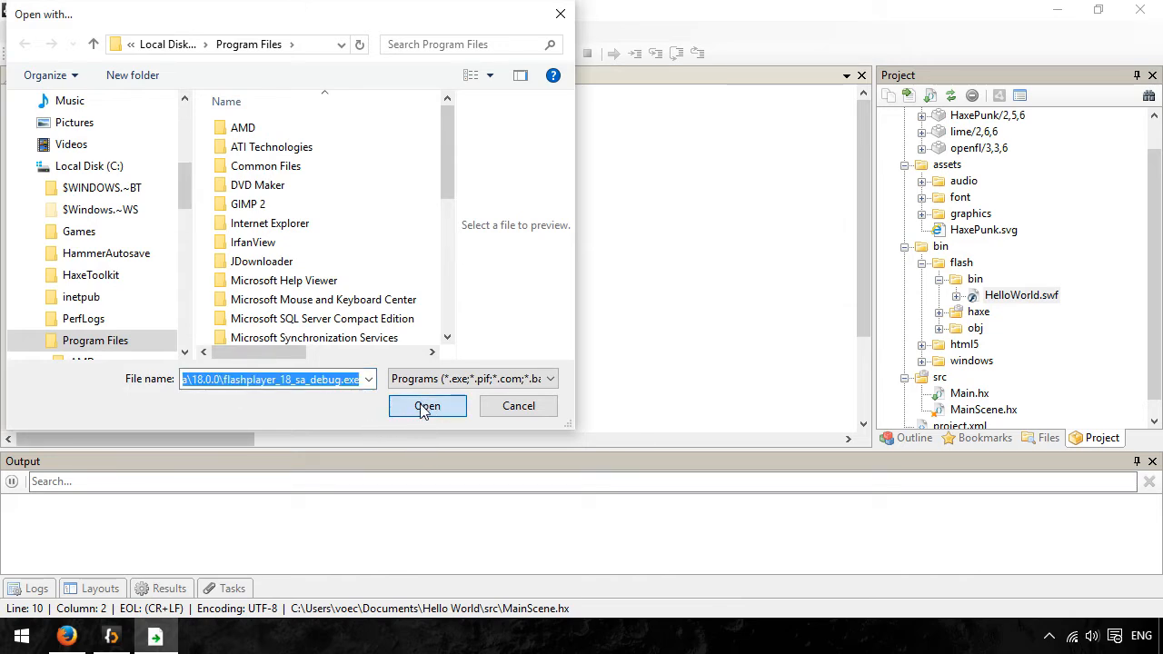
left_click(495, 407)
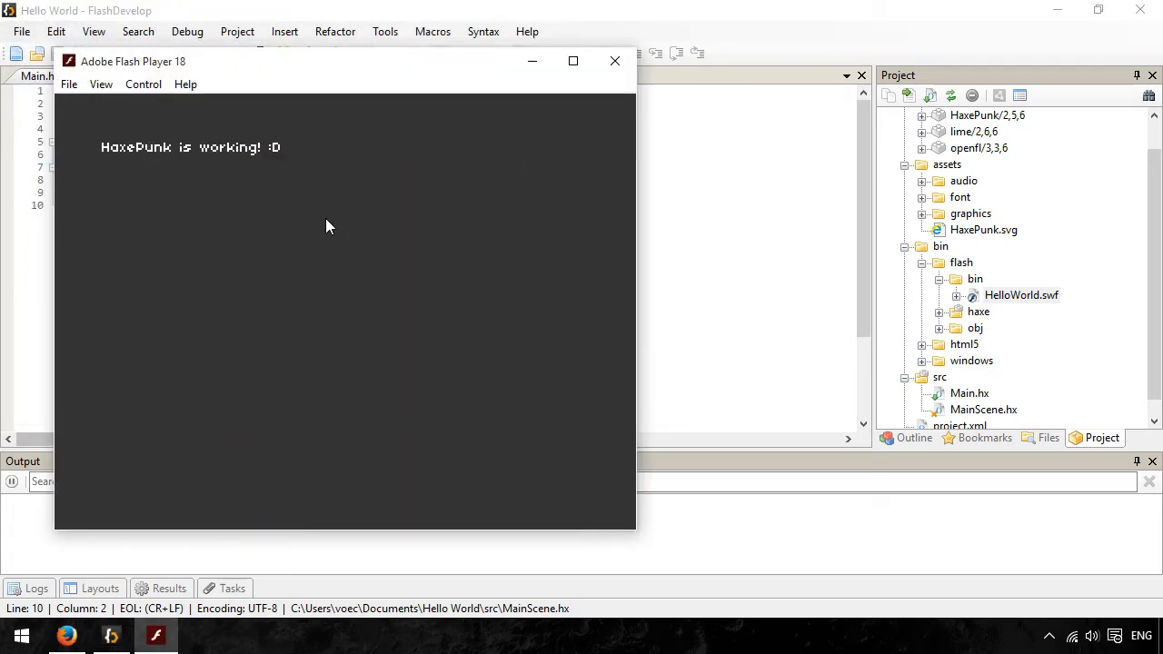
- Close the opened Flash Player, test the project again for the flash target, and close the resulting player window
left_click_drag(280, 64, 366, 62)
left_click(701, 60)
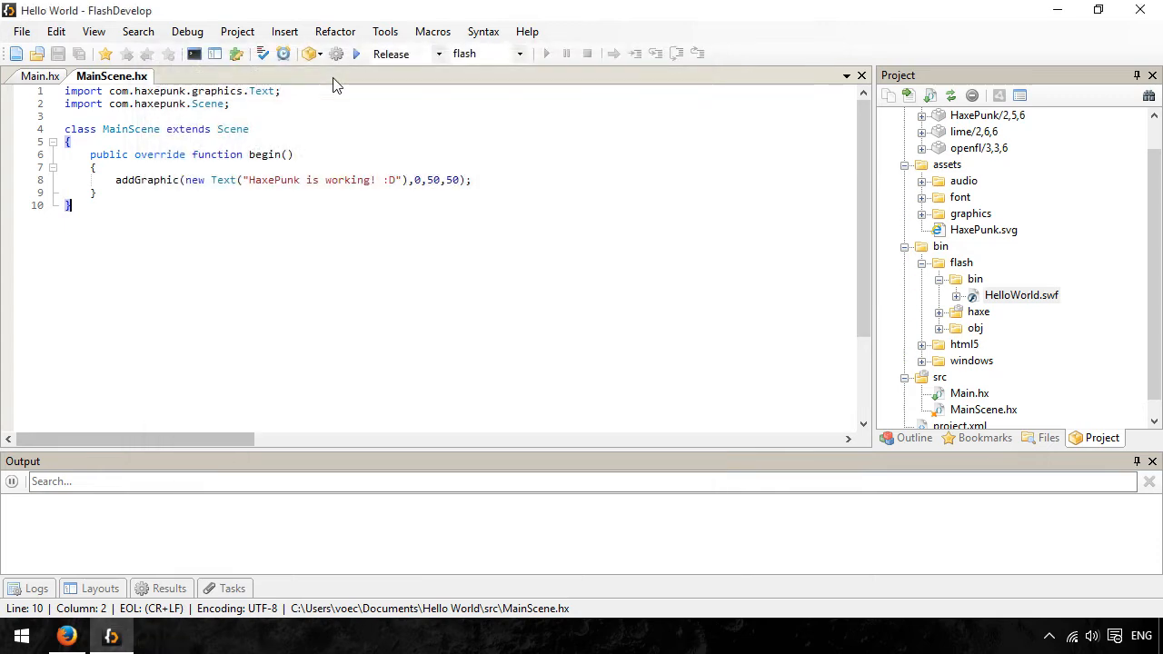
left_click(356, 55)
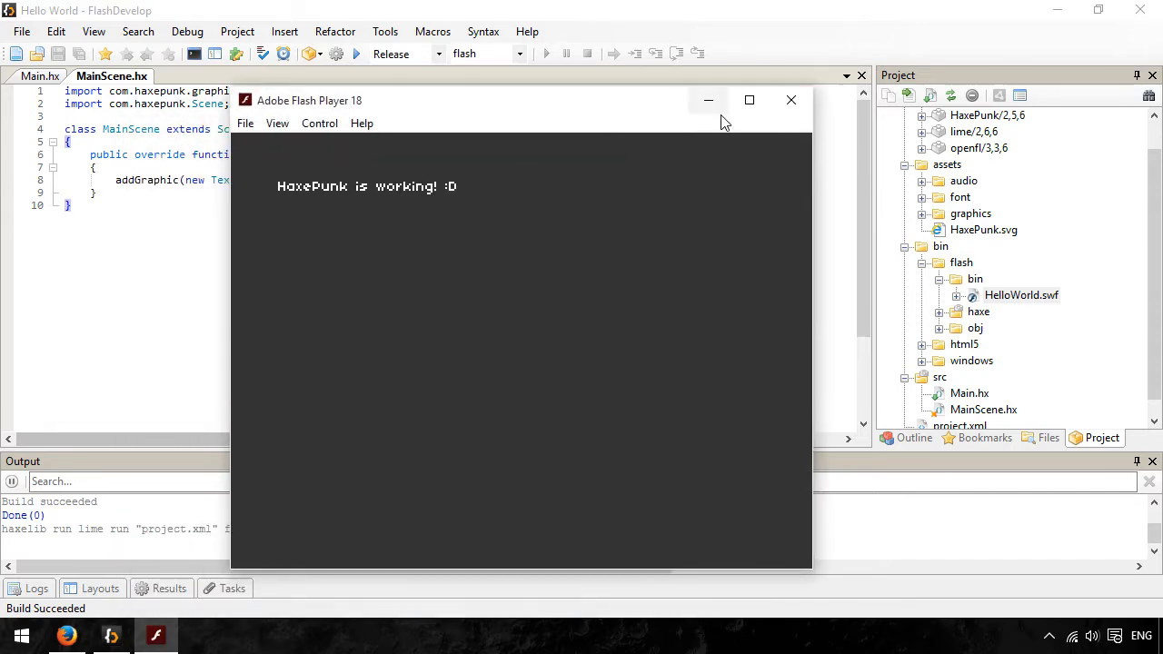
left_click(792, 100)
- Set the target build to windows and test the project
left_click(519, 54)
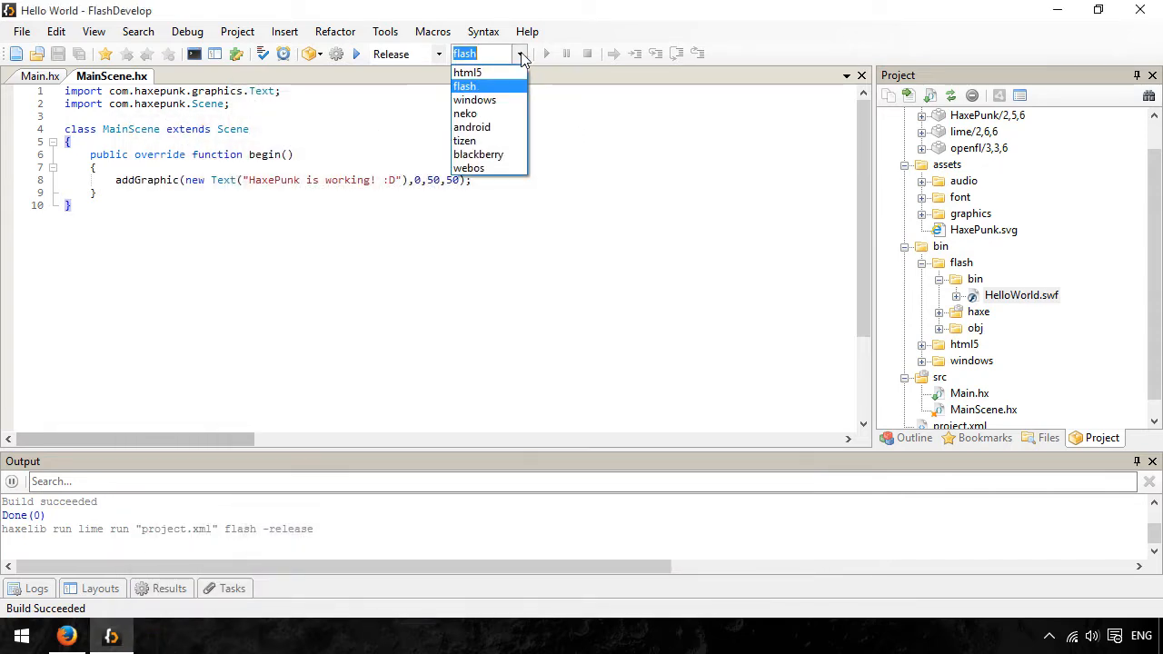
left_click(491, 103)
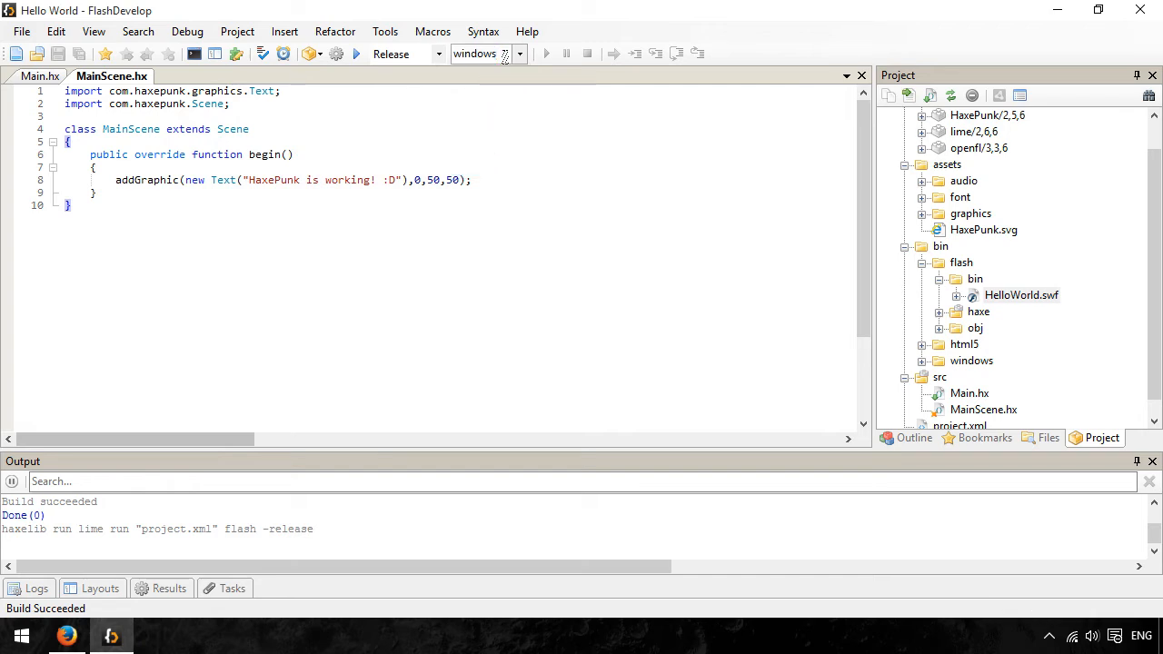
left_click(356, 54)
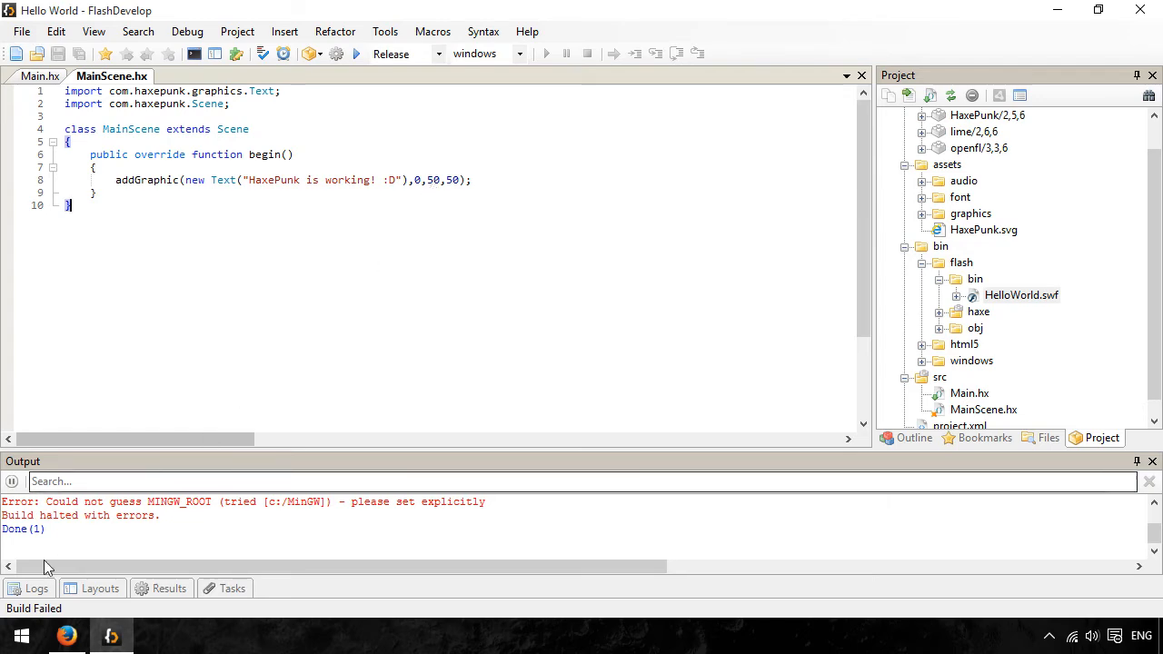
- Search Windows for cmd and open Command Prompt
left_click(22, 636)
type("cm")
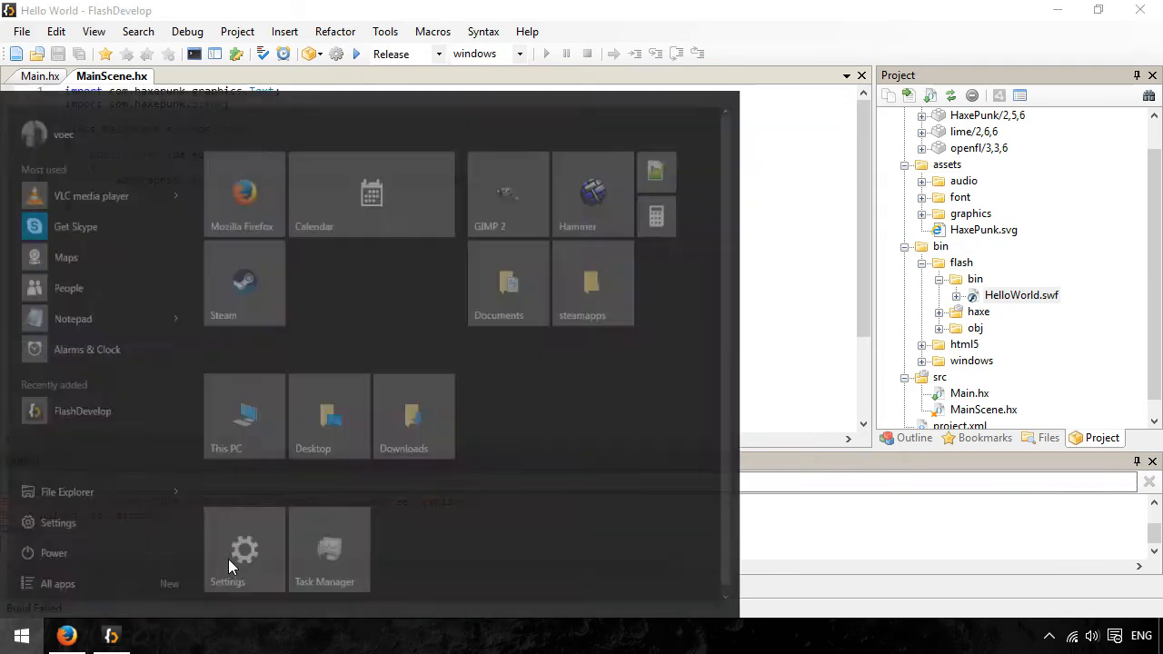
type("d")
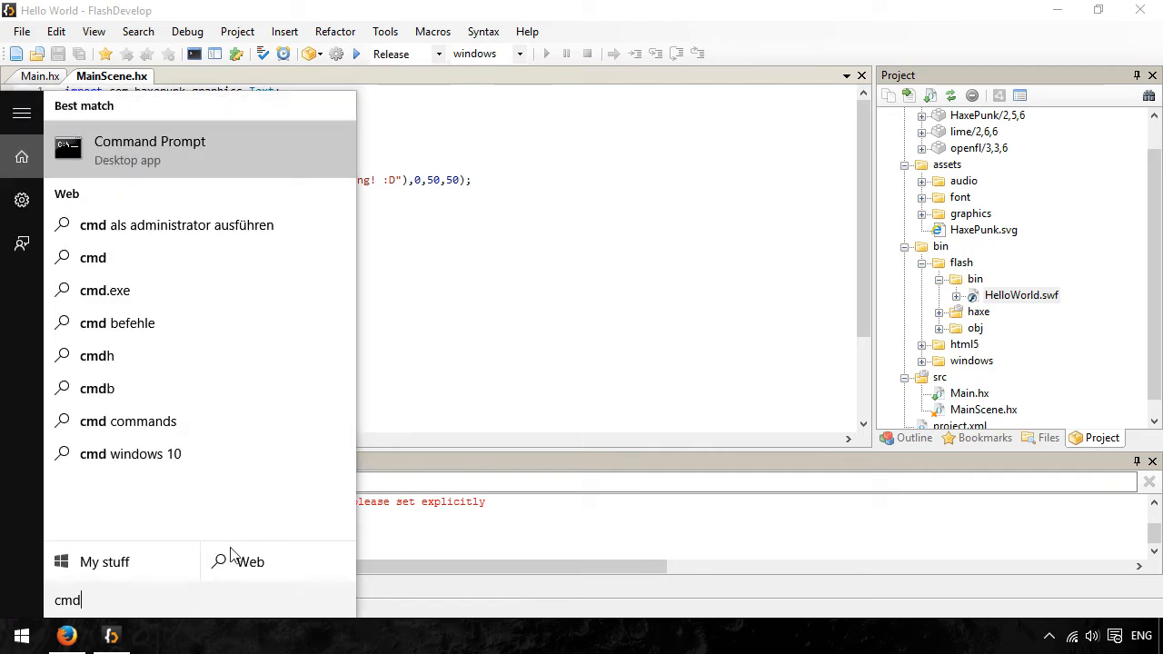
left_click(221, 144)
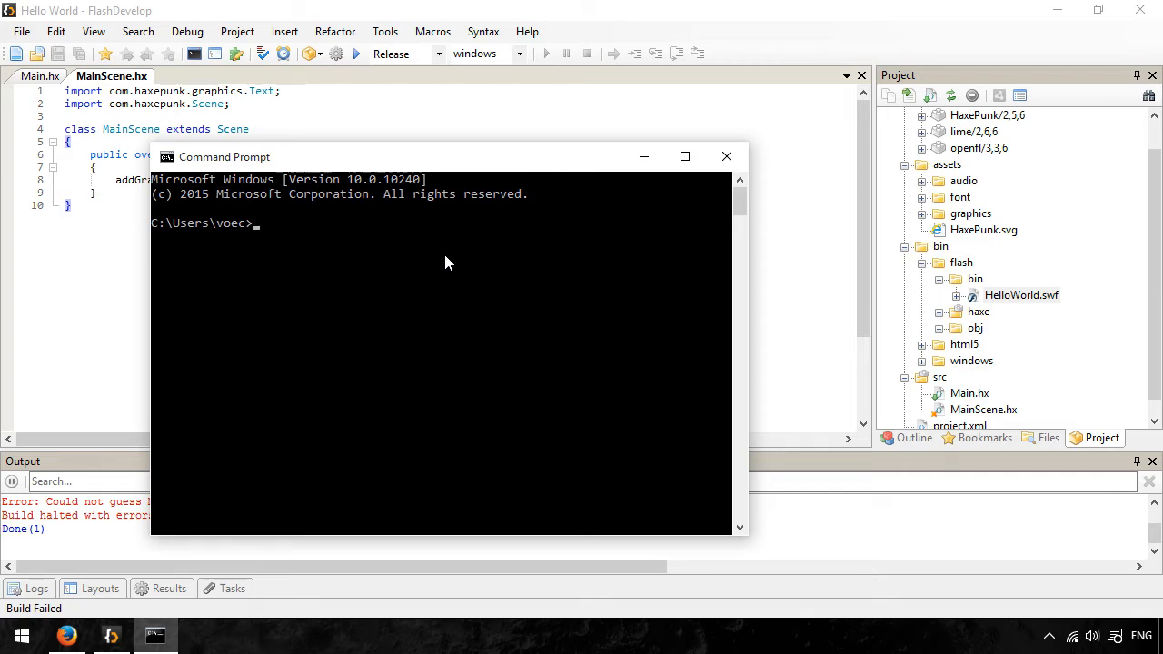
- Run "lime setup windows", answer y to installing Visual Studio C++ Express, and allow vc_web.exe to make changes
type("lime steup")
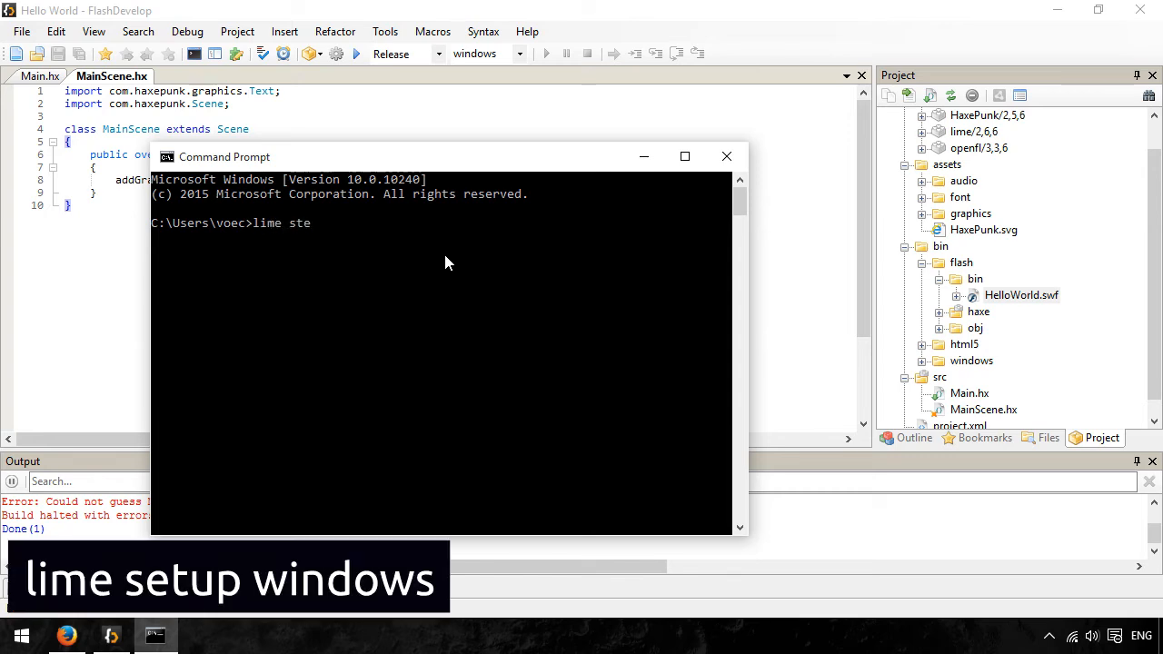
key("BackSpace")
key("BackSpace")
key("BackSpace")
key("BackSpace")
type("etup windows")
key("Return")
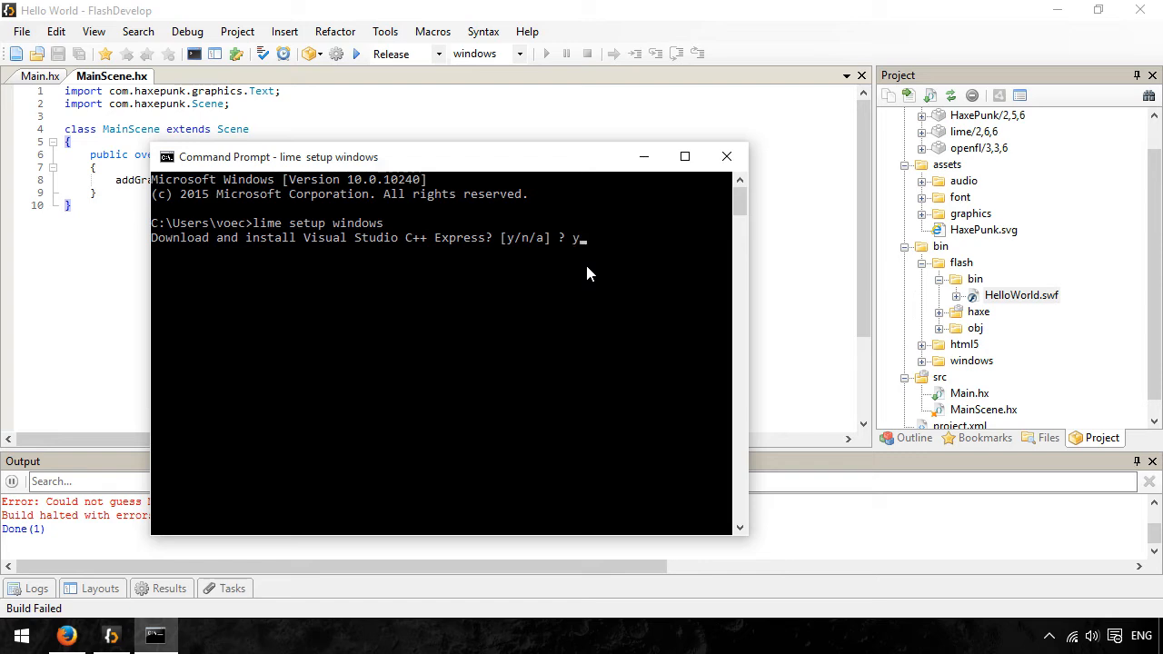
key("Return")
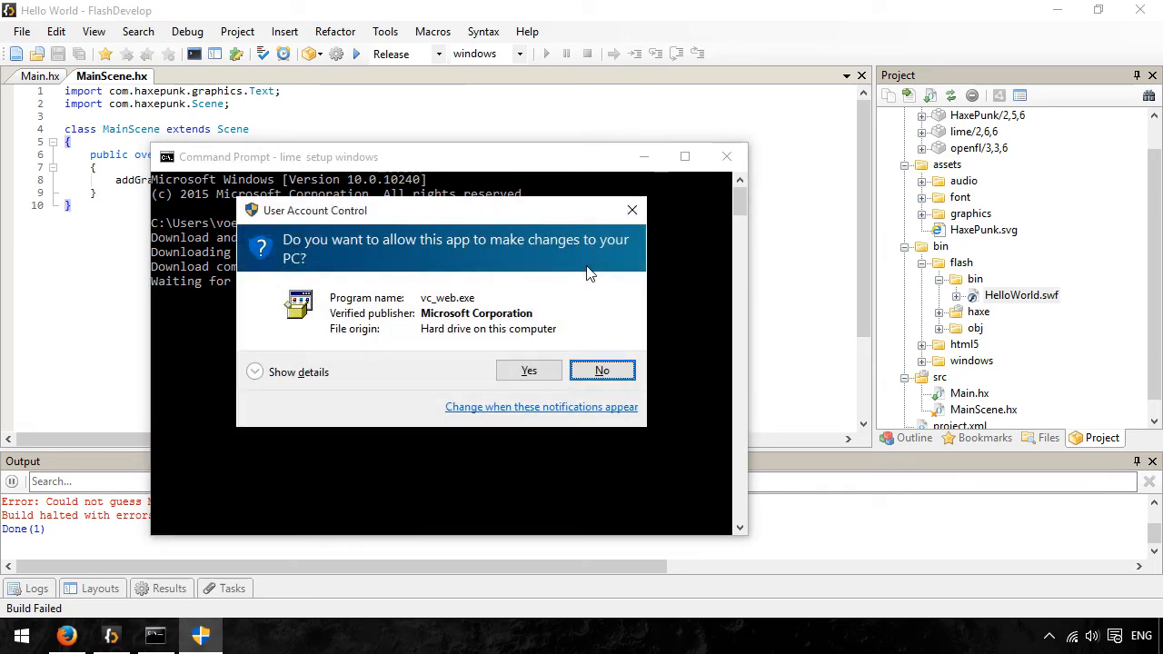
left_click(529, 370)
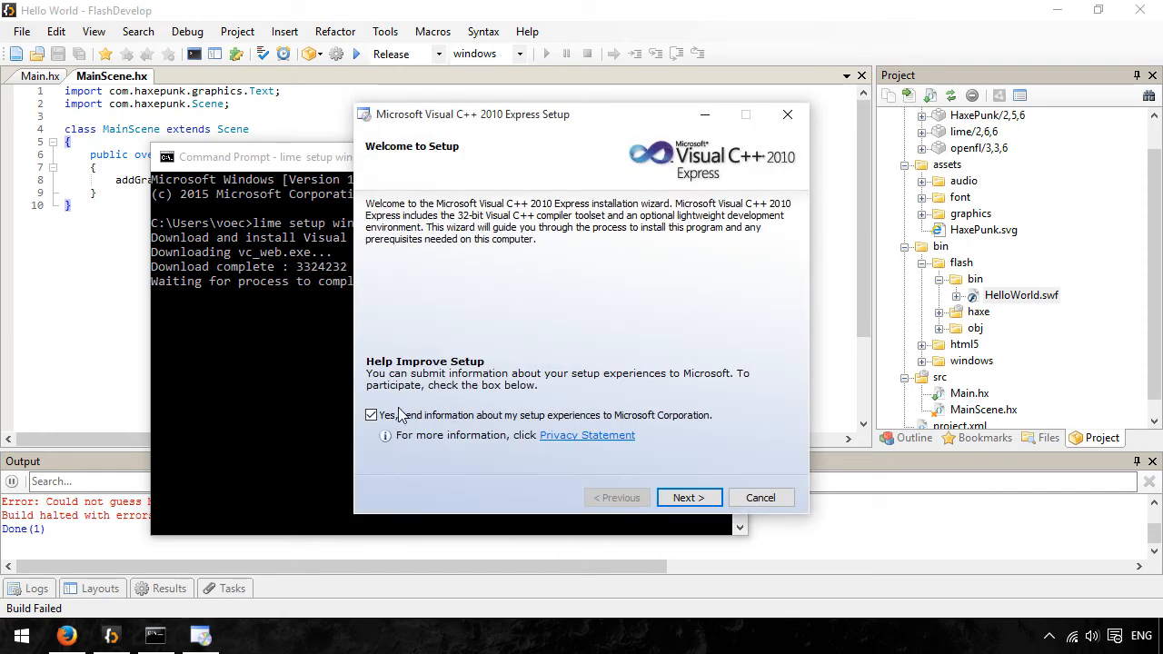
- Opt out of sending setup information to Microsoft and accept the Visual C++ 2010 Express license terms, continuing to the installation options
left_click(401, 414)
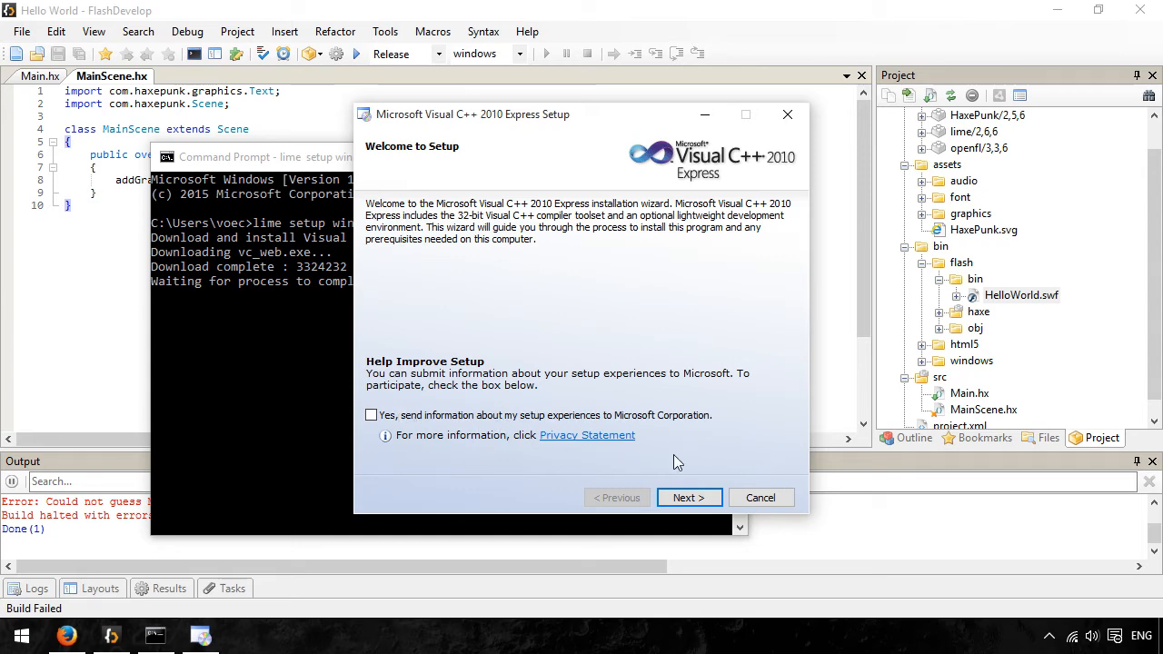
left_click(692, 502)
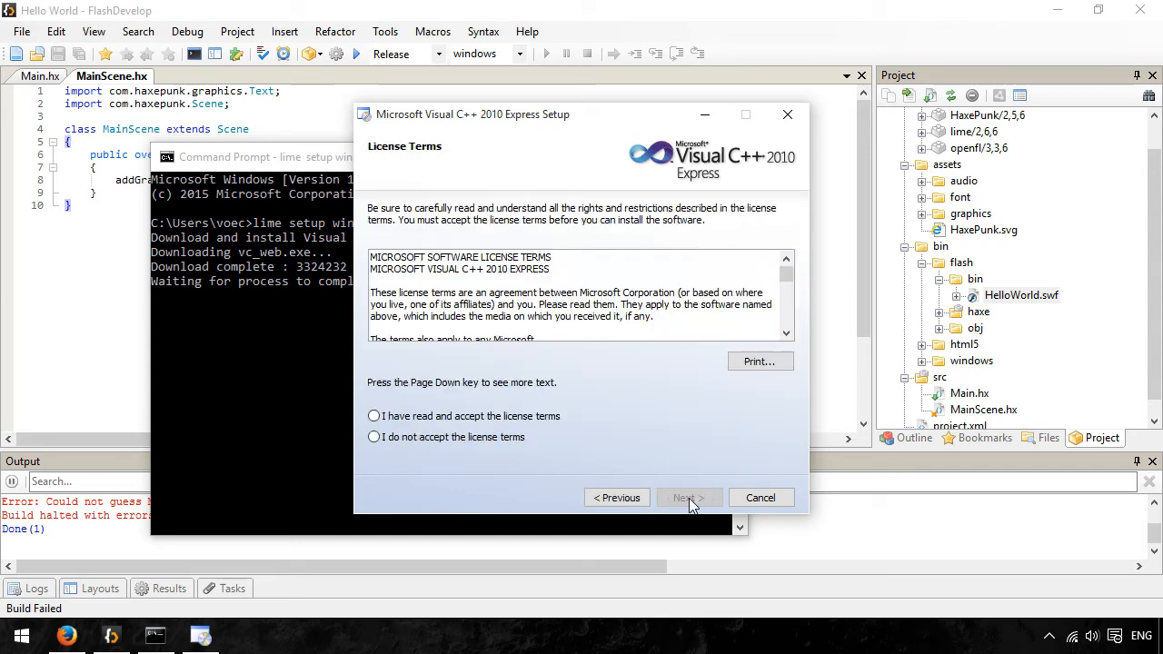
left_click(475, 418)
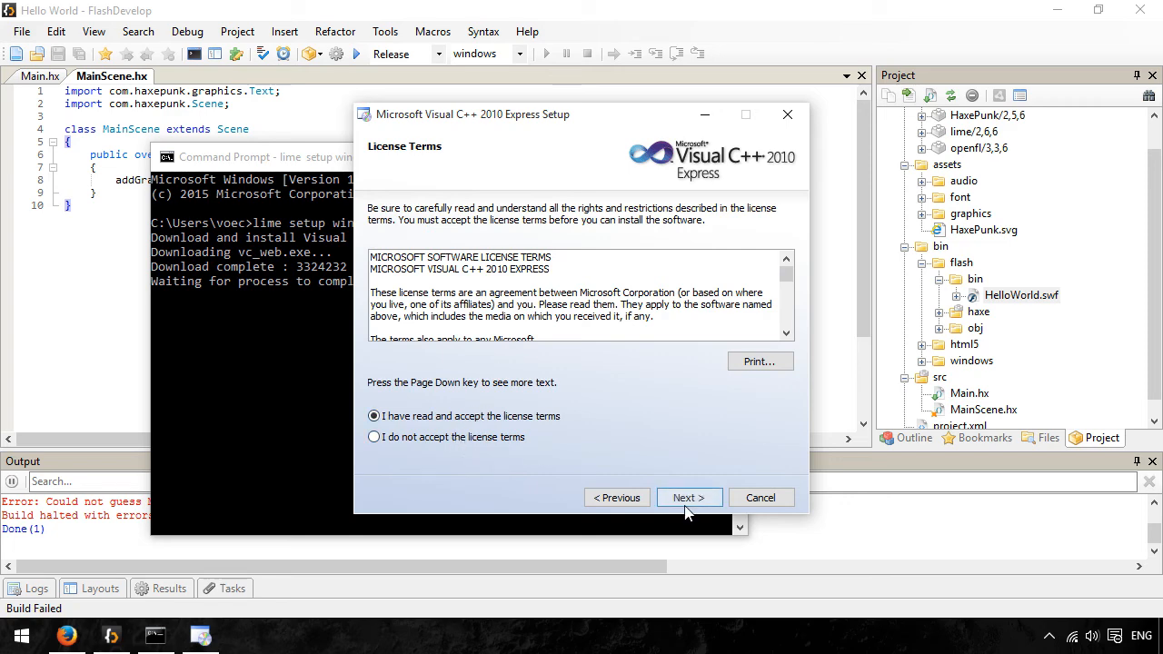
left_click(686, 498)
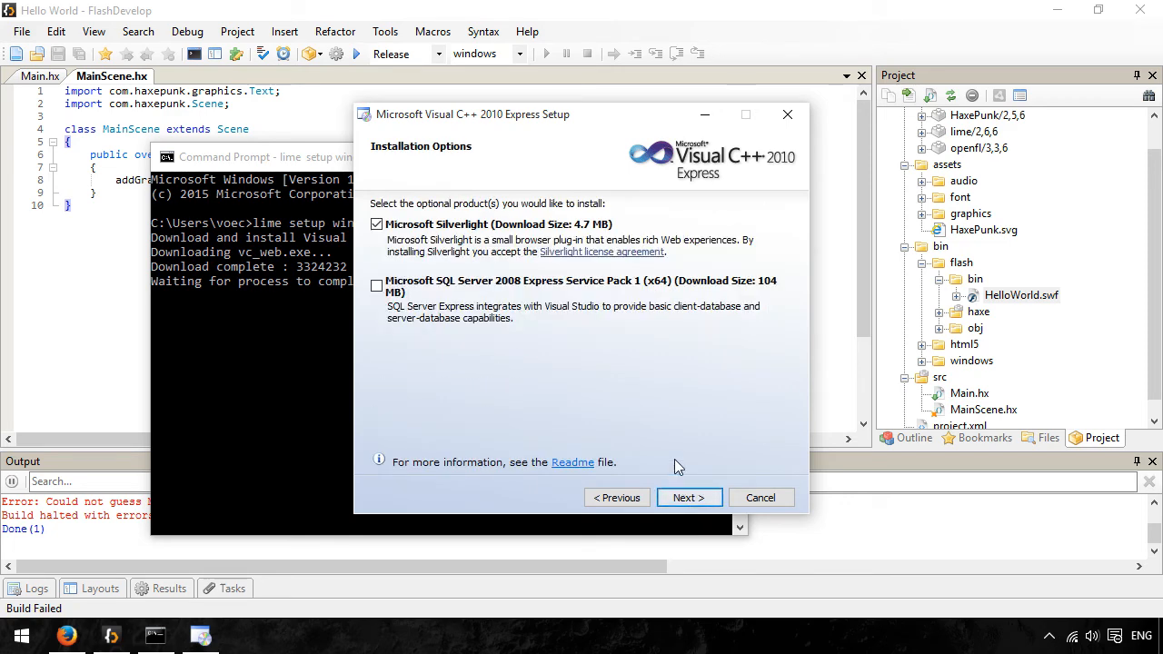
- Deselect the optional Microsoft Silverlight, install Visual C++ 2010 Express, and exit the completed setup
left_click(483, 226)
left_click(698, 502)
left_click(677, 498)
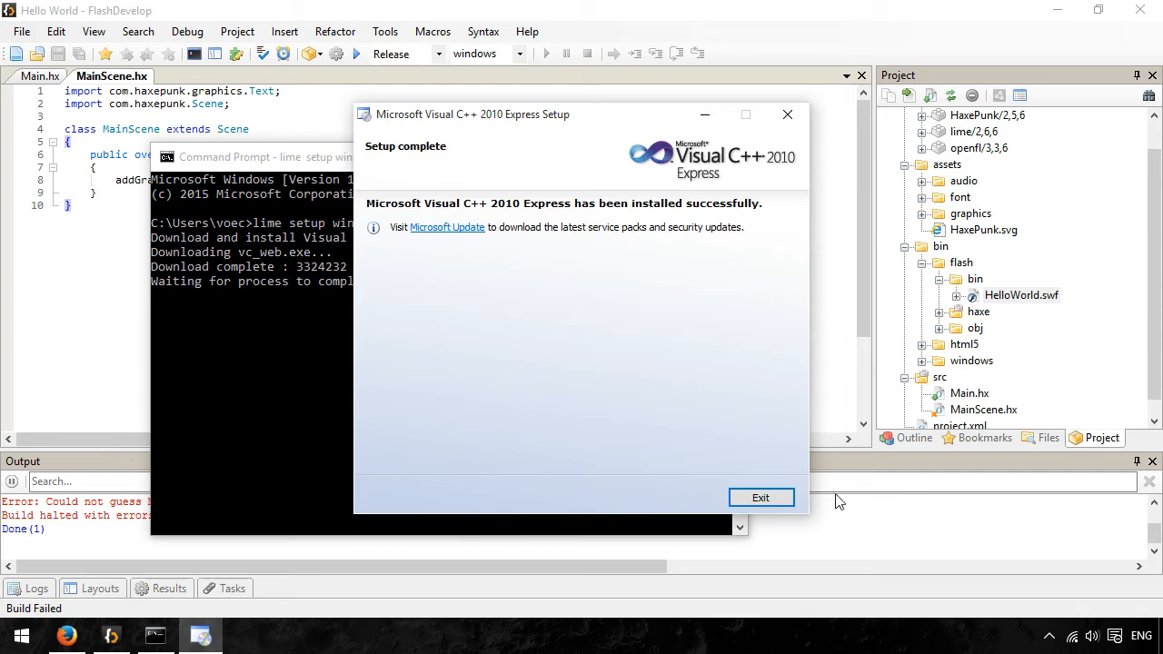
left_click(774, 498)
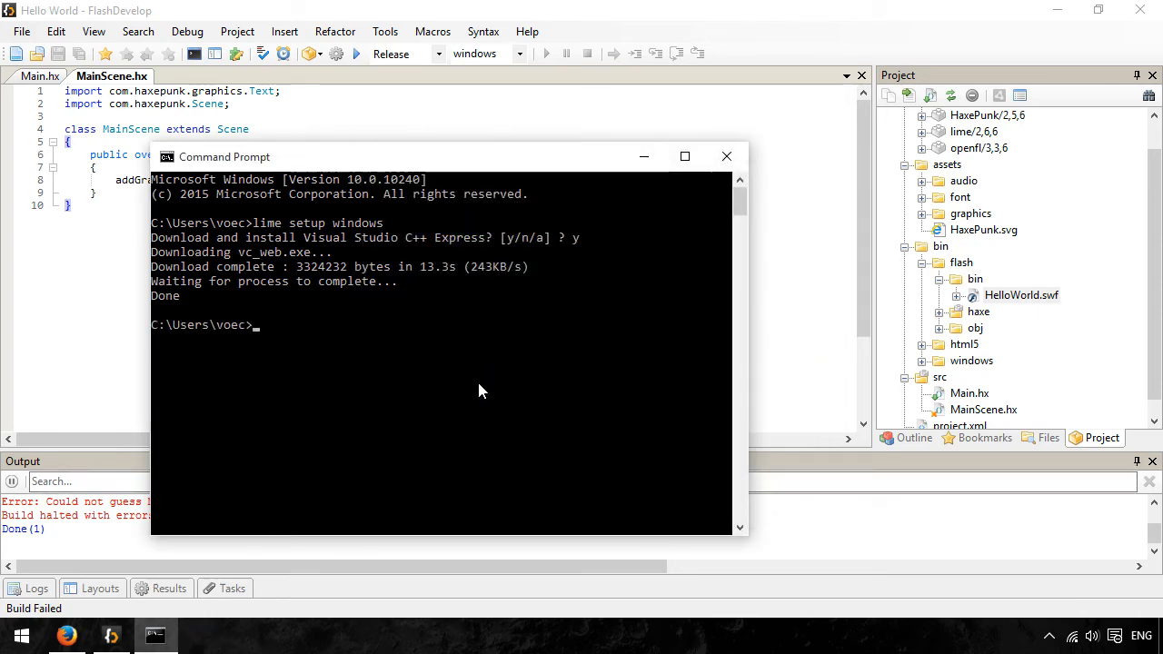
- Close Command Prompt, FlashDevelop and Firefox with all its open tabs
left_click(727, 158)
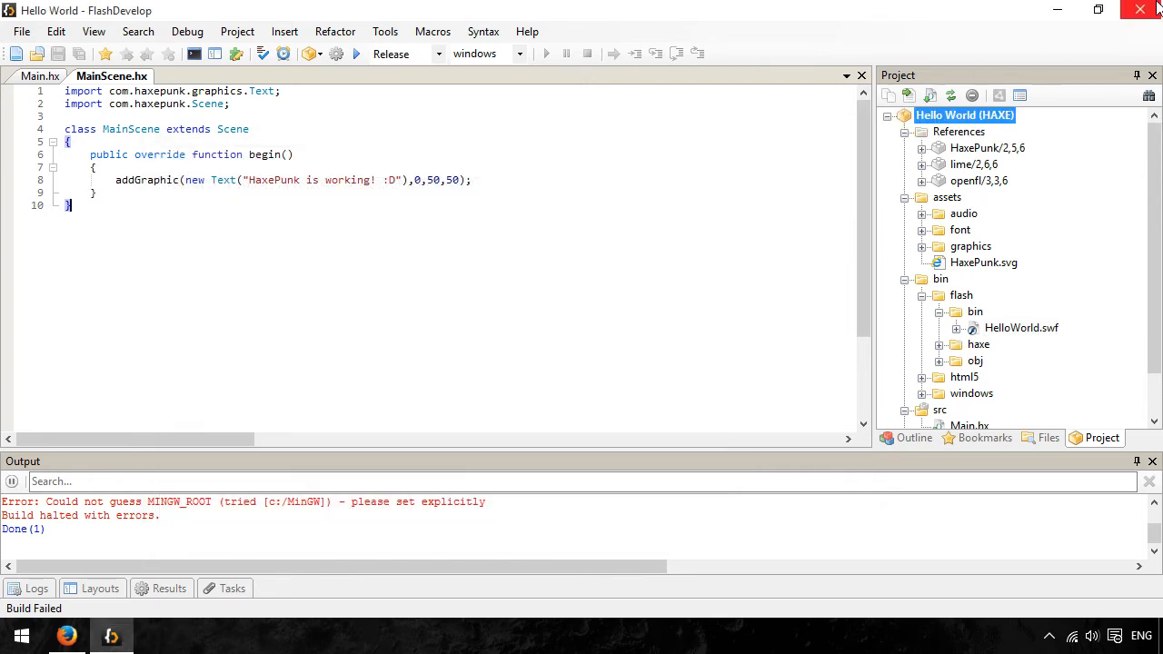
left_click(1140, 10)
left_click(66, 635)
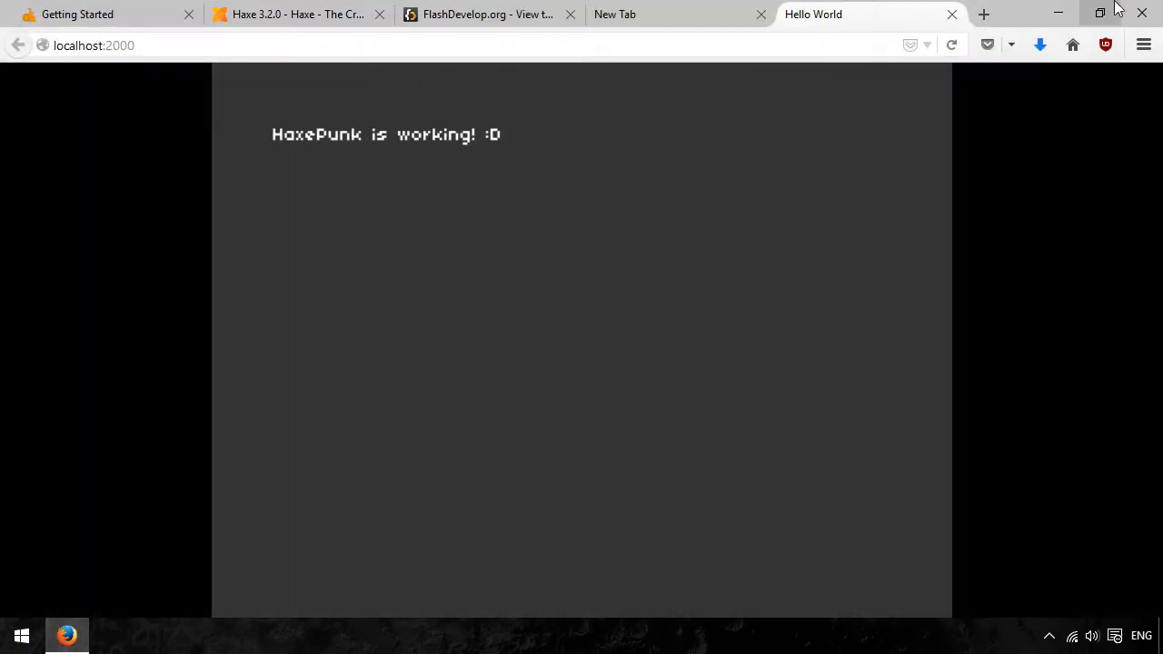
left_click(1142, 10)
left_click(609, 351)
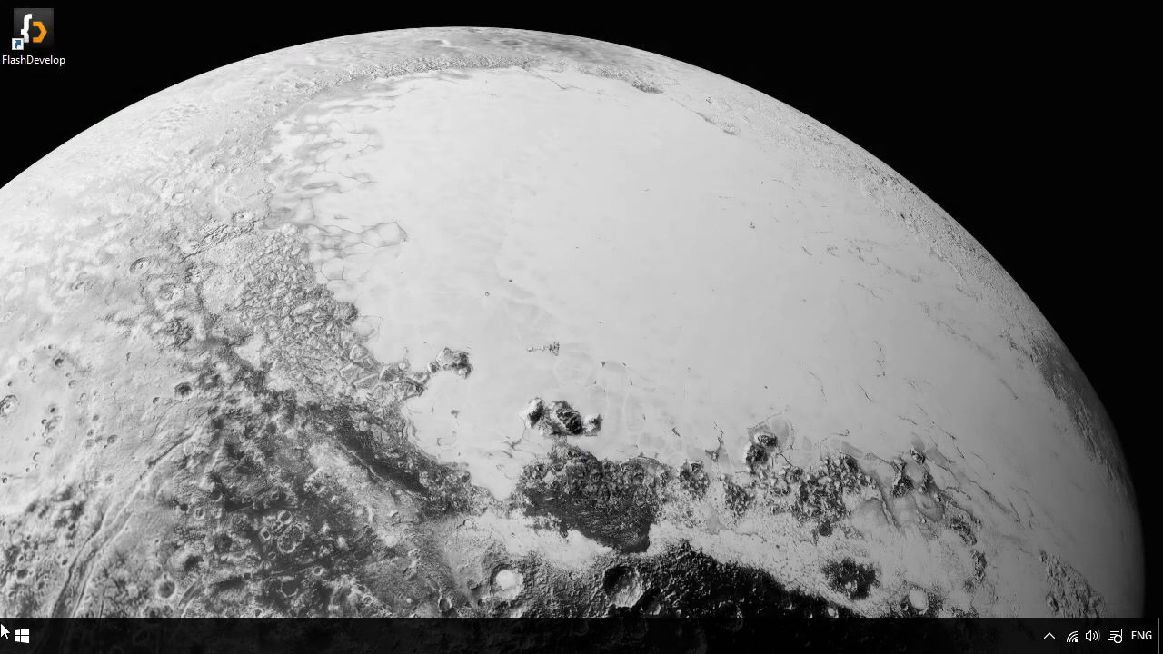
- Reopen FlashDevelop from the desktop and test the Hello World project on the windows target in Release mode
left_click(22, 636)
left_click(36, 33)
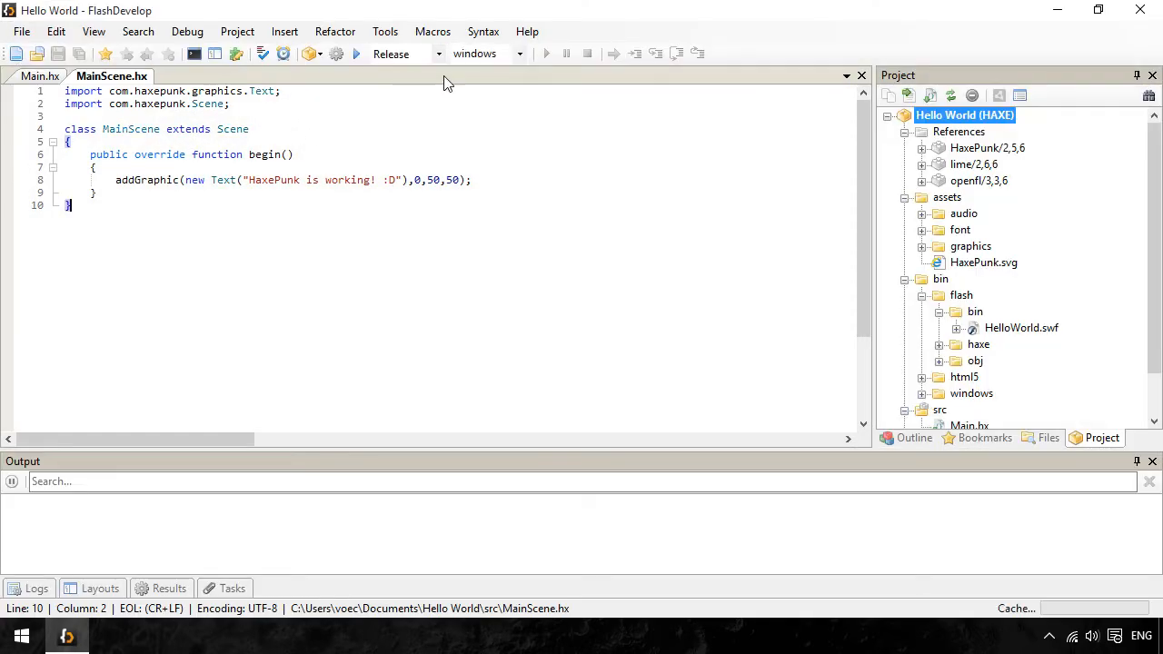
left_click(356, 54)
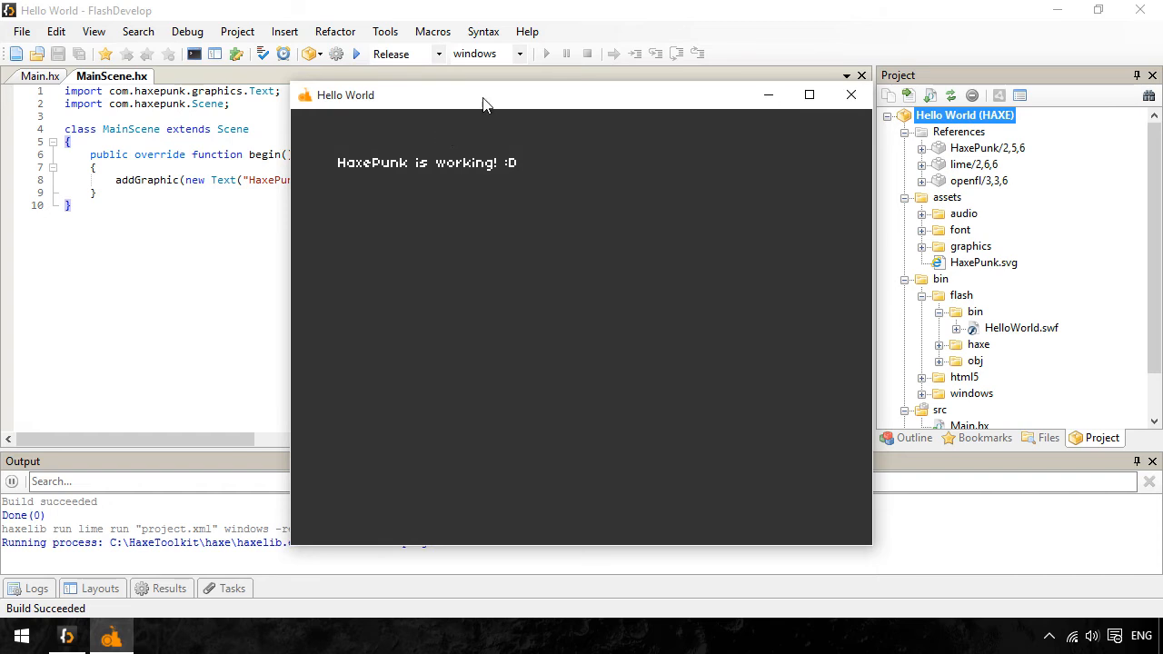
left_click_drag(483, 102, 431, 108)
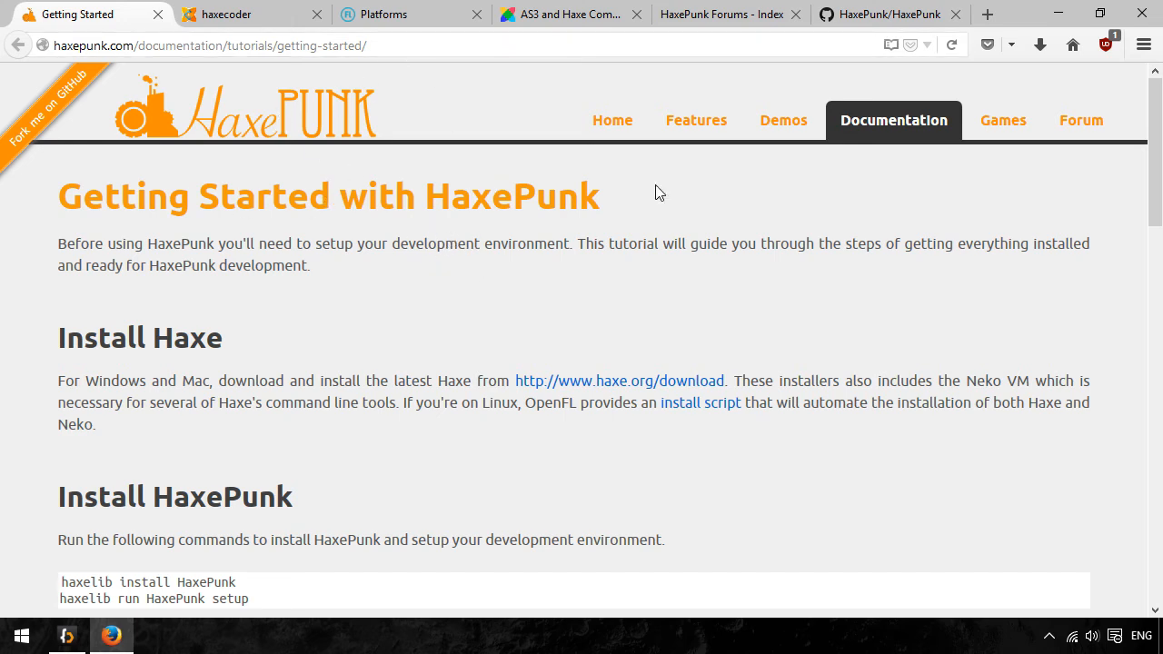
- Look through HaxePunk's Getting Started page in Firefox, covering installation, haxelib upgrades, Lime and OpenFL
scroll(509, 267, "down", 9)
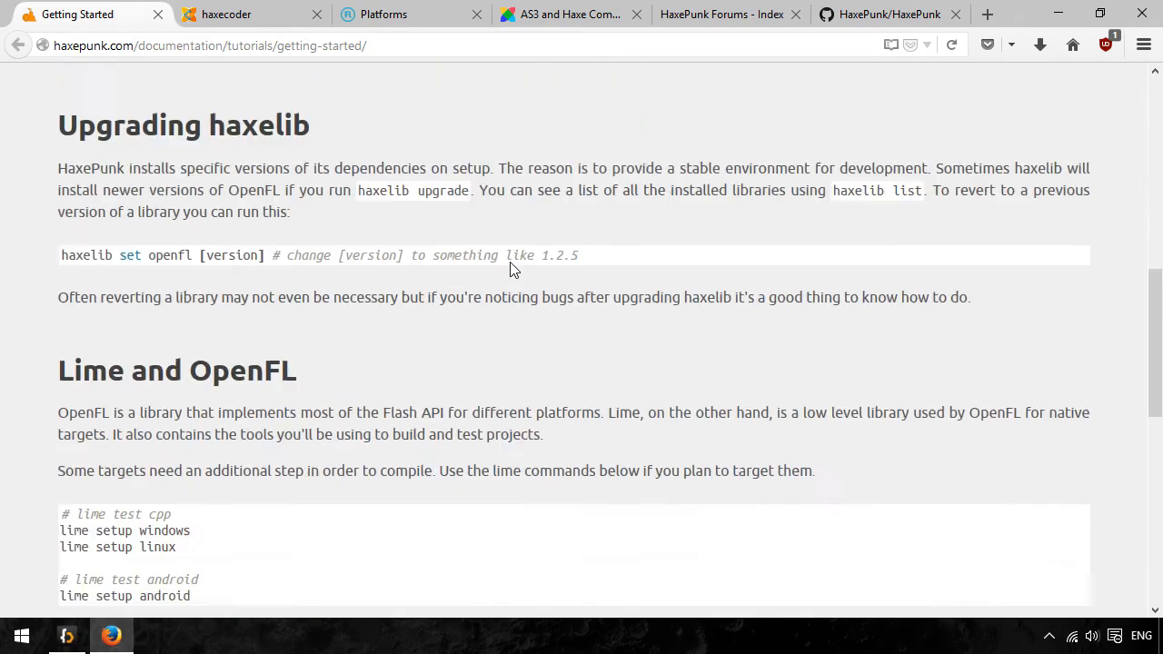
scroll(511, 267, "up", 6)
scroll(511, 266, "up", 3)
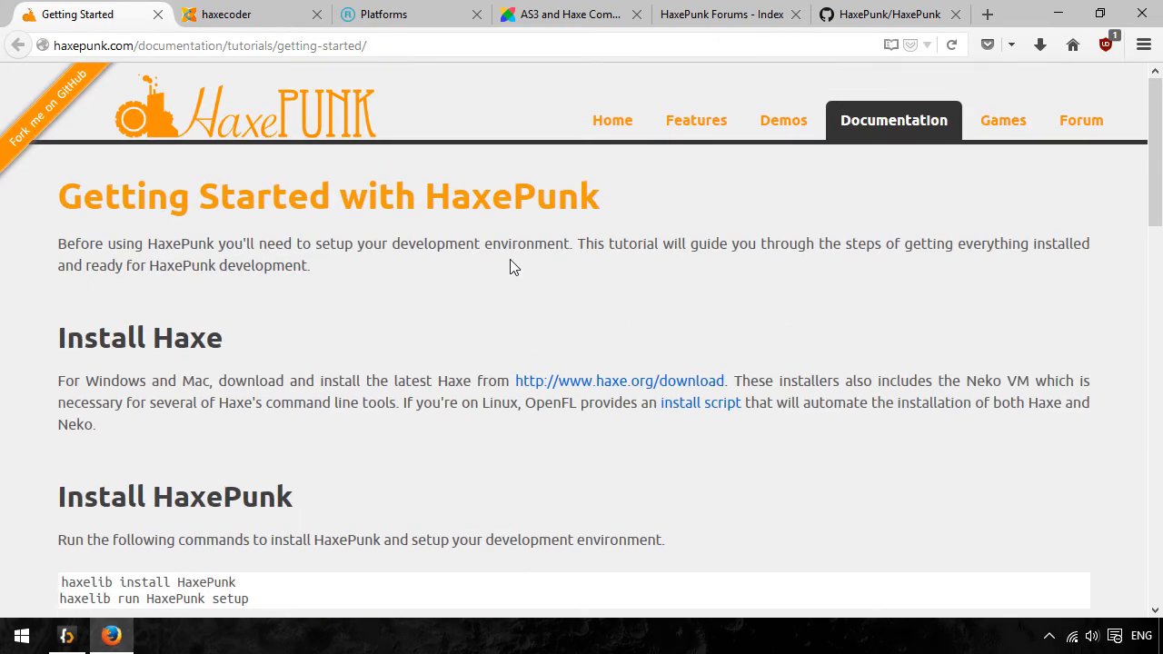
scroll(509, 266, "down", 7)
scroll(510, 266, "up", 5)
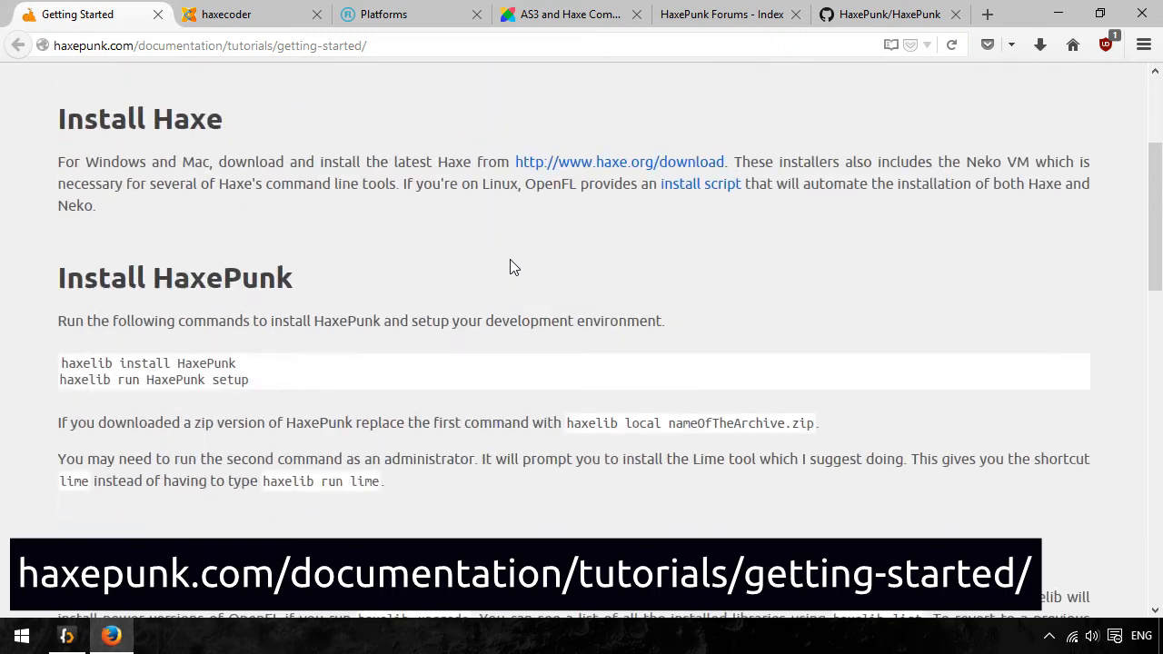
scroll(510, 266, "up", 2)
scroll(509, 259, "down", 1)
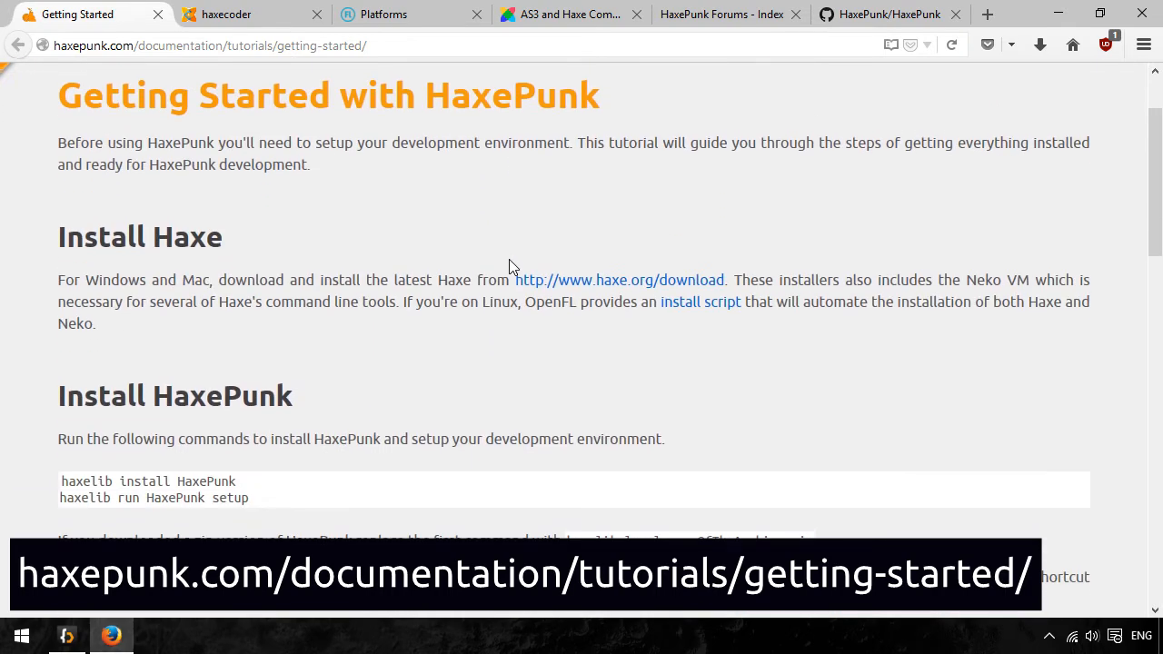
scroll(509, 259, "up", 1)
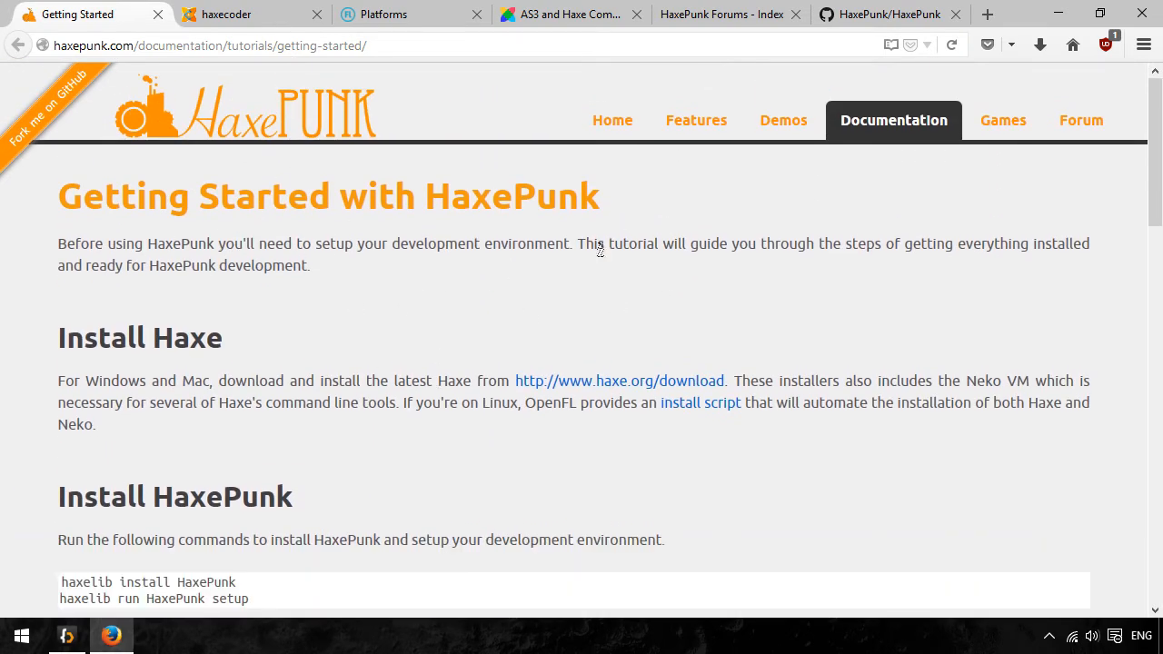
- Browse haxecoder's list of HaxePunk shooting game tutorials and view OpenFL's Platforms setup page
left_click(253, 20)
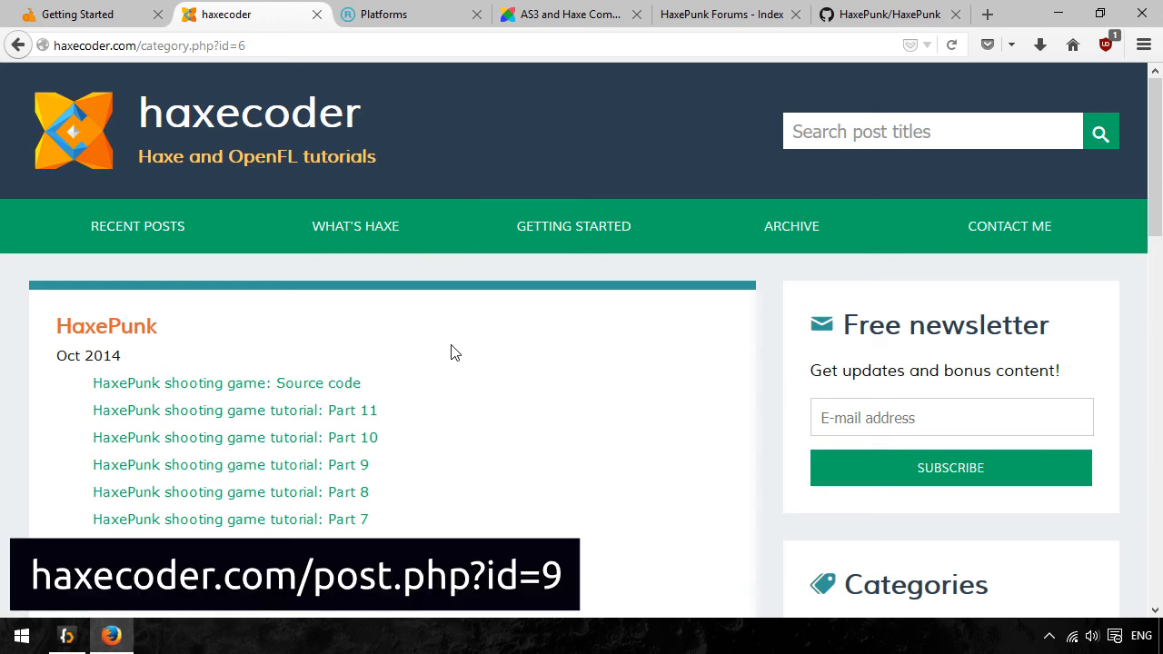
scroll(455, 353, "down", 5)
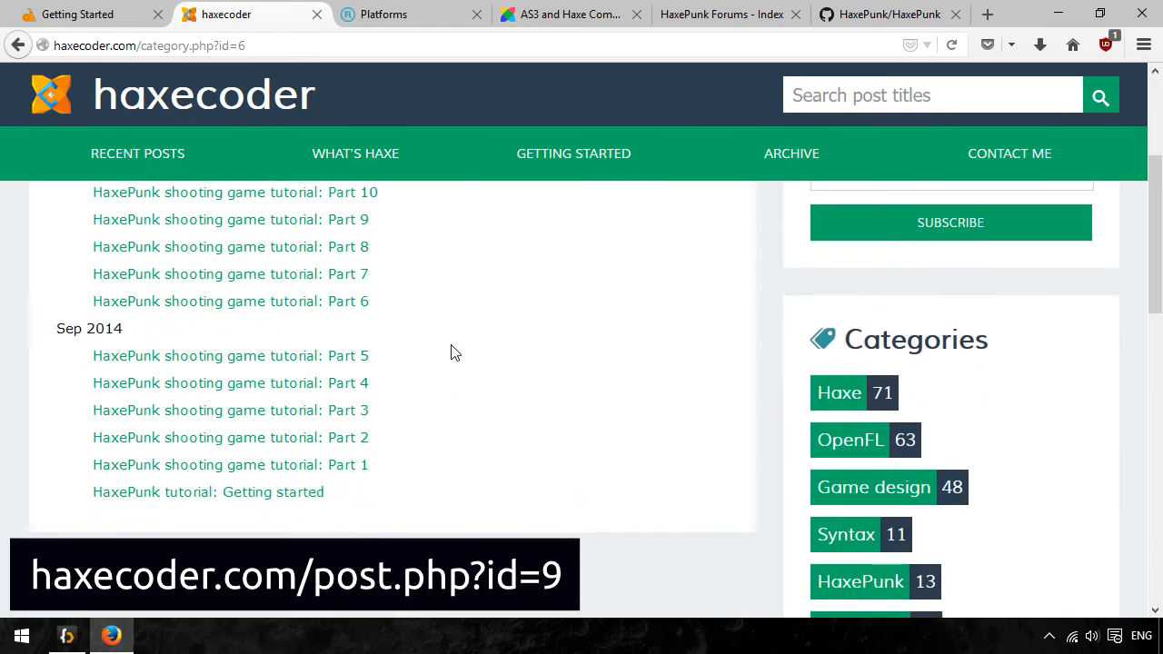
scroll(454, 352, "up", 1)
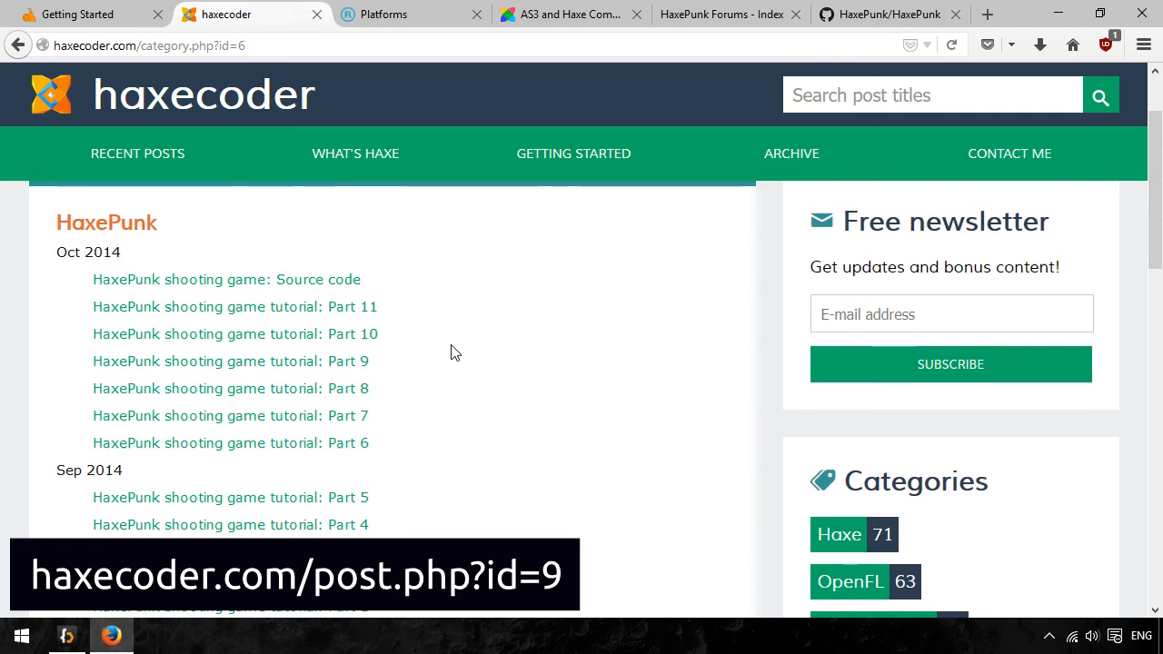
scroll(451, 350, "down", 2)
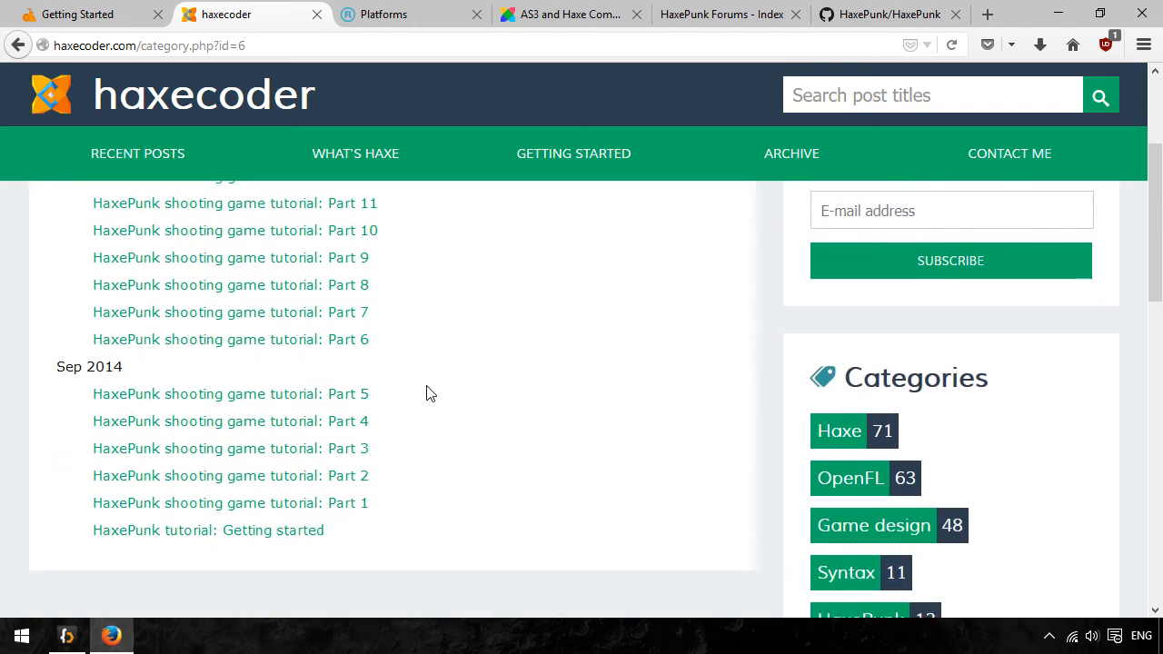
scroll(447, 409, "up", 2)
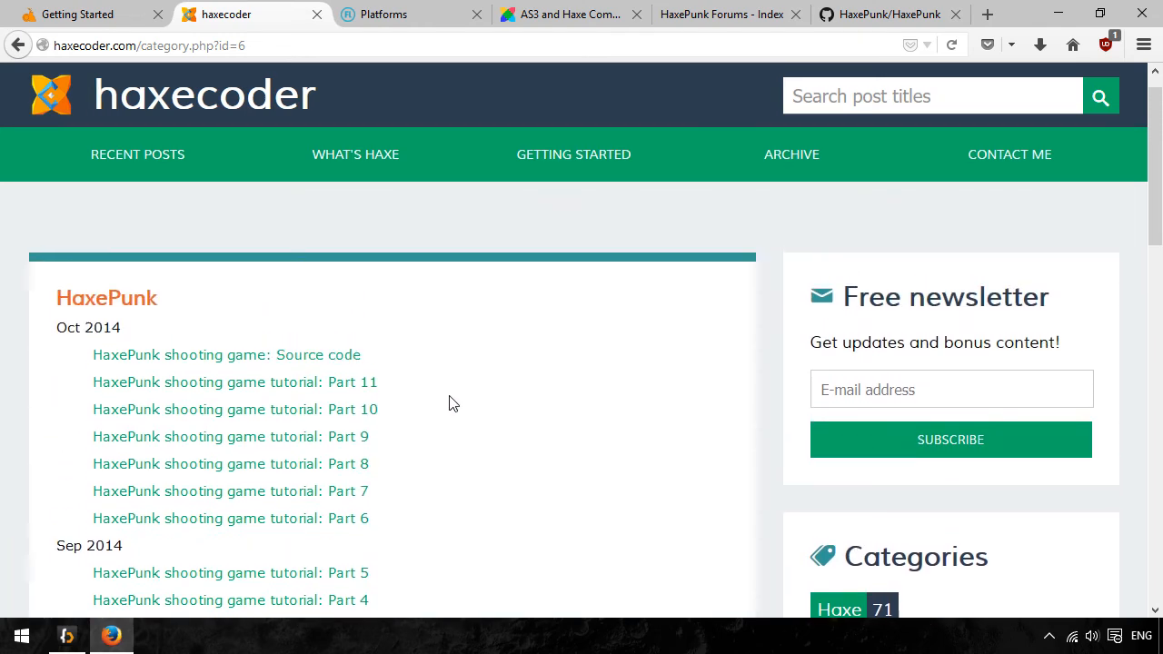
scroll(450, 404, "down", 2)
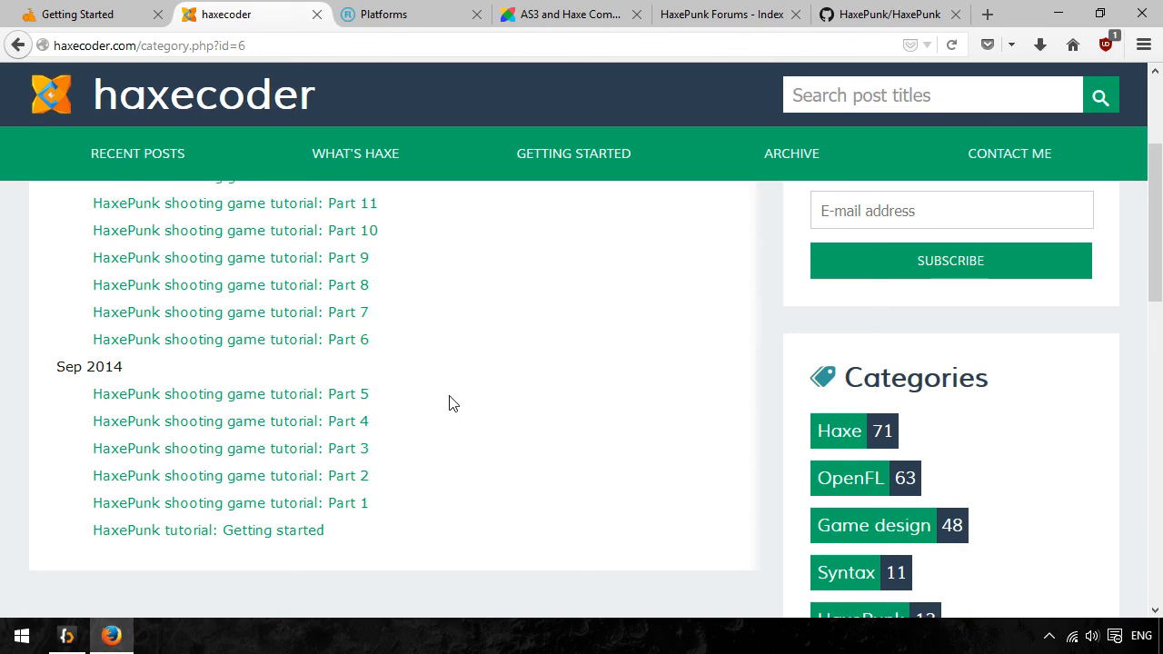
left_click(389, 14)
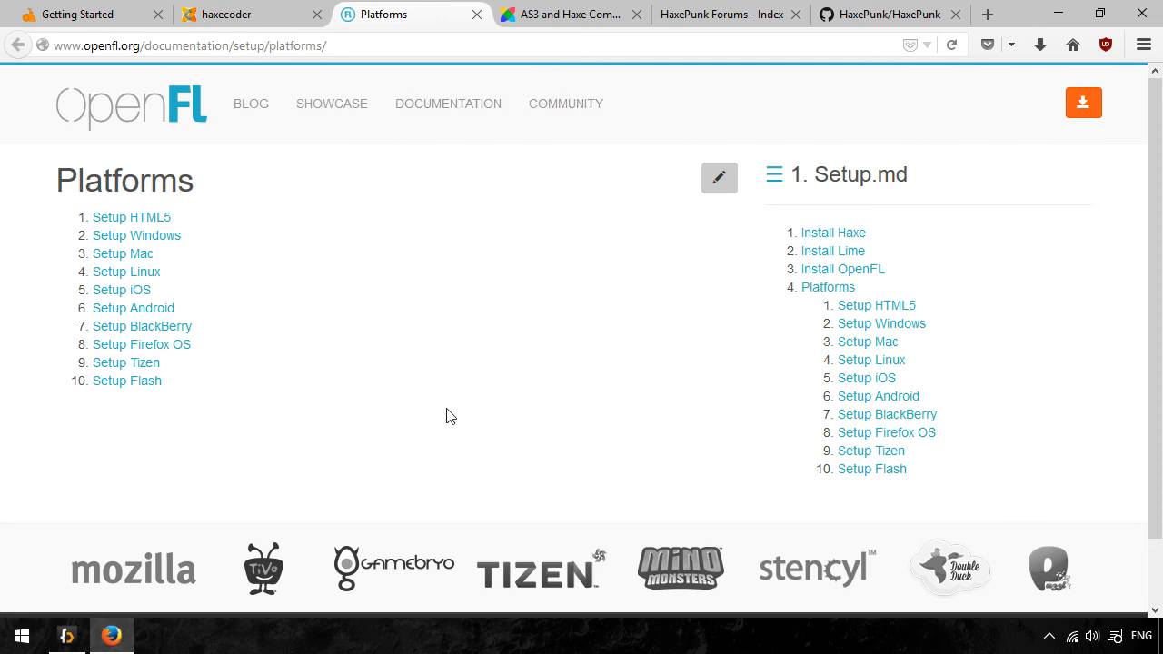
- Examine HaxeFlixel's AS3 and Haxe Comparison page from basic types through to hash tables
left_click(560, 12)
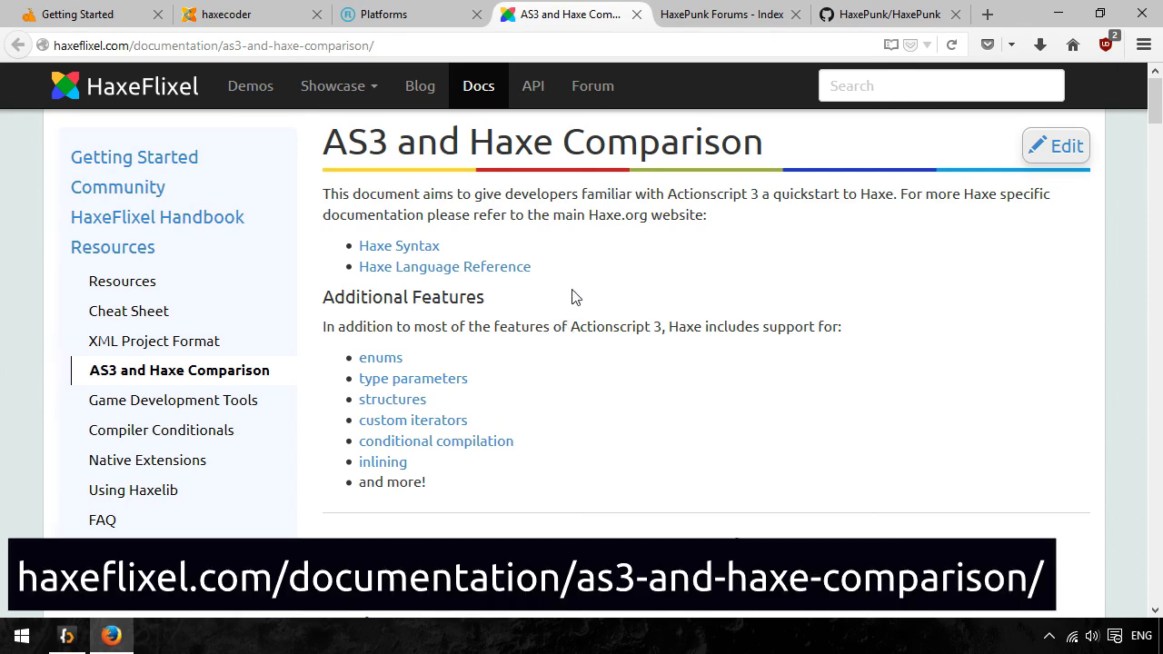
scroll(574, 295, "down", 4)
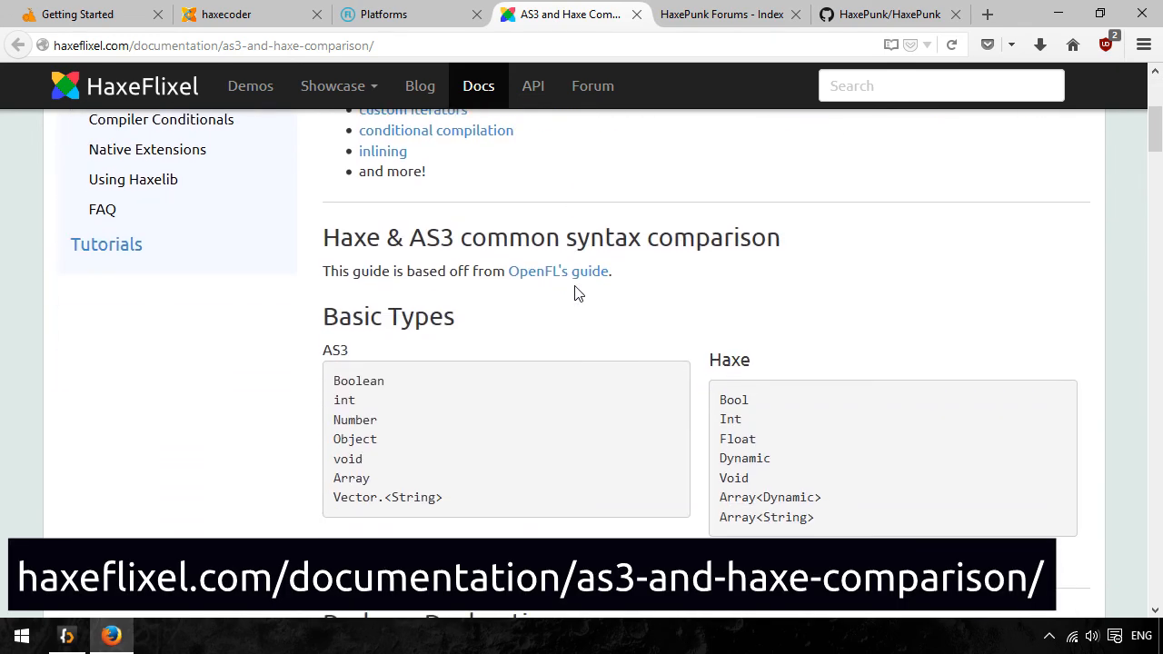
scroll(574, 294, "up", 4)
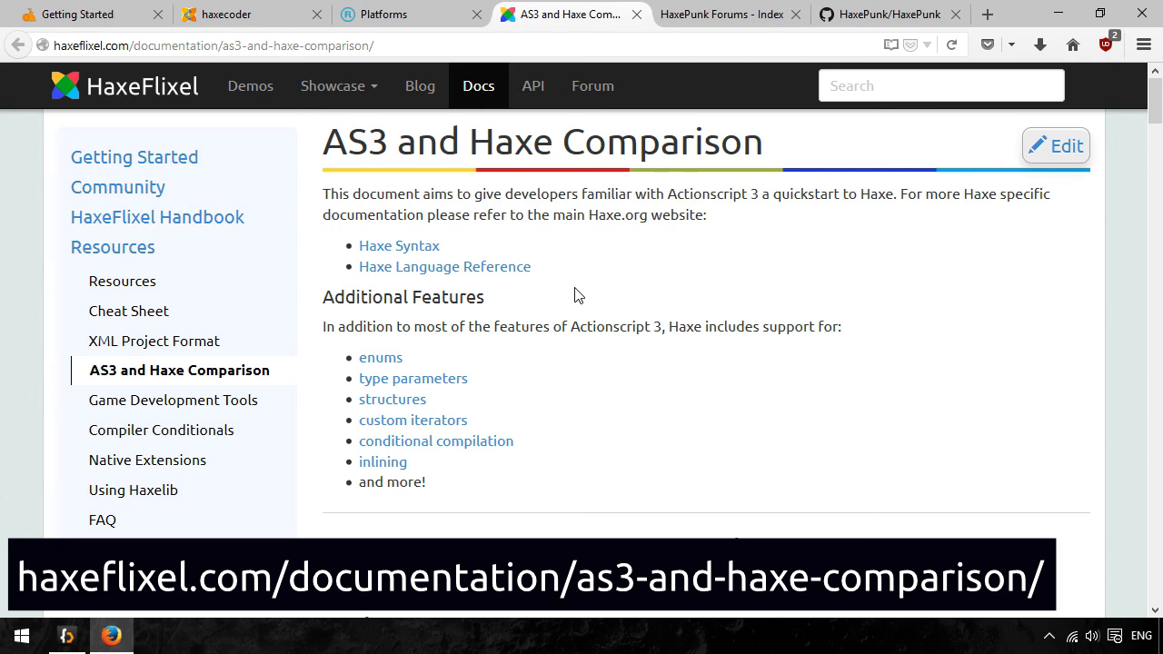
scroll(575, 294, "down", 7)
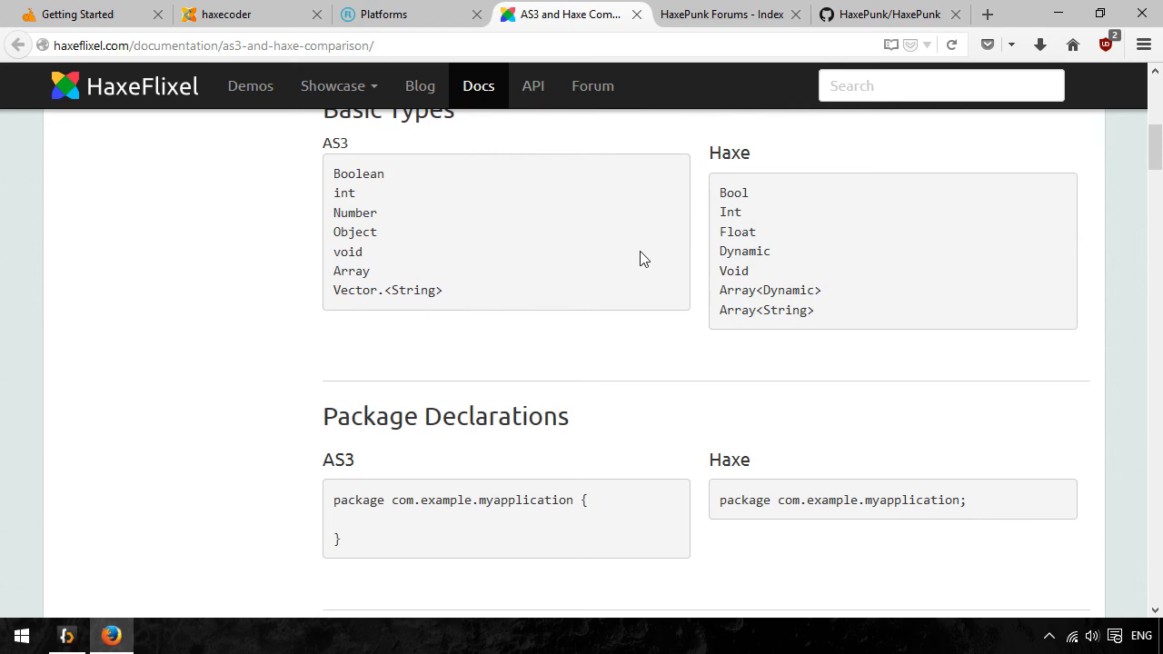
scroll(640, 259, "down", 9)
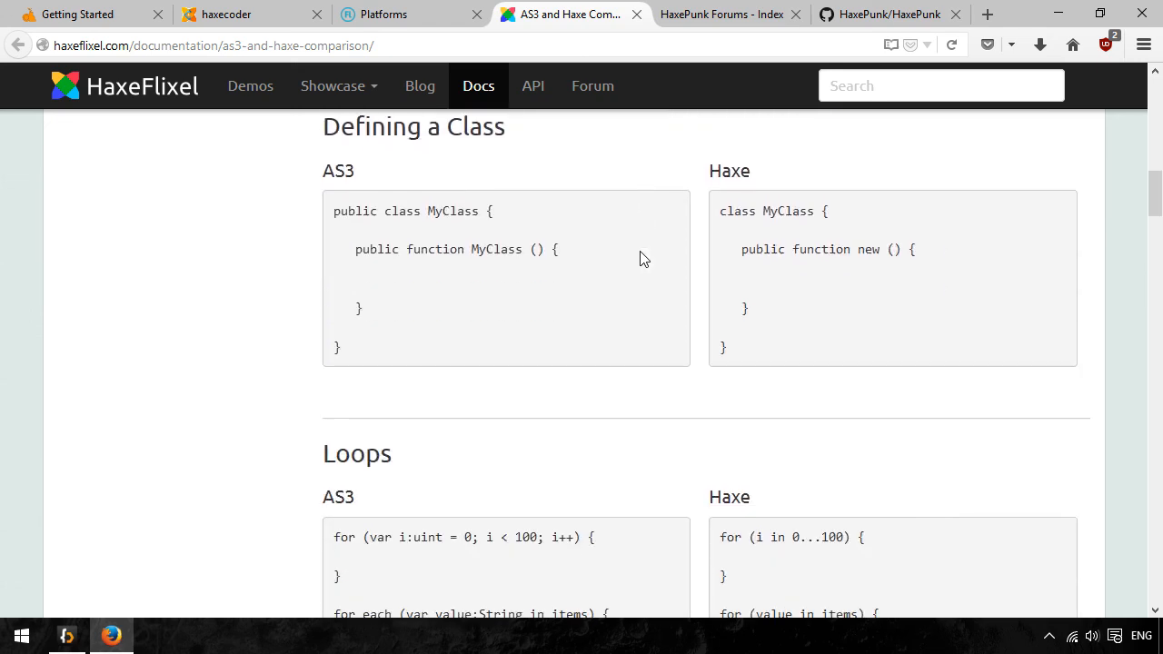
scroll(640, 259, "down", 9)
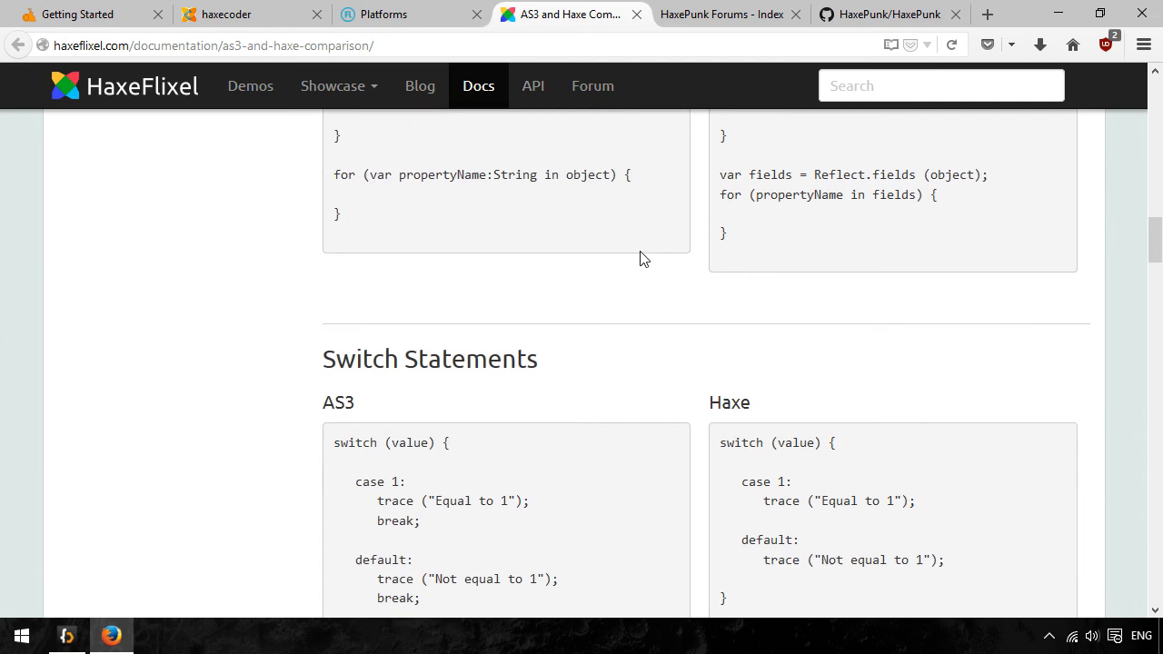
scroll(639, 259, "down", 7)
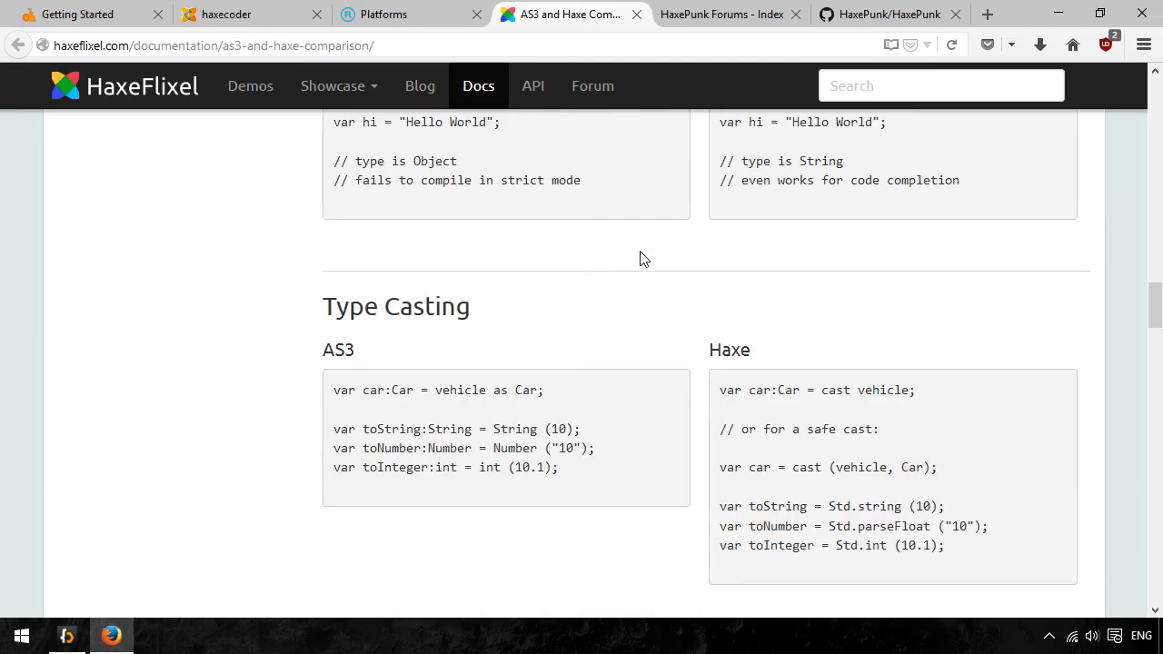
scroll(640, 259, "down", 10)
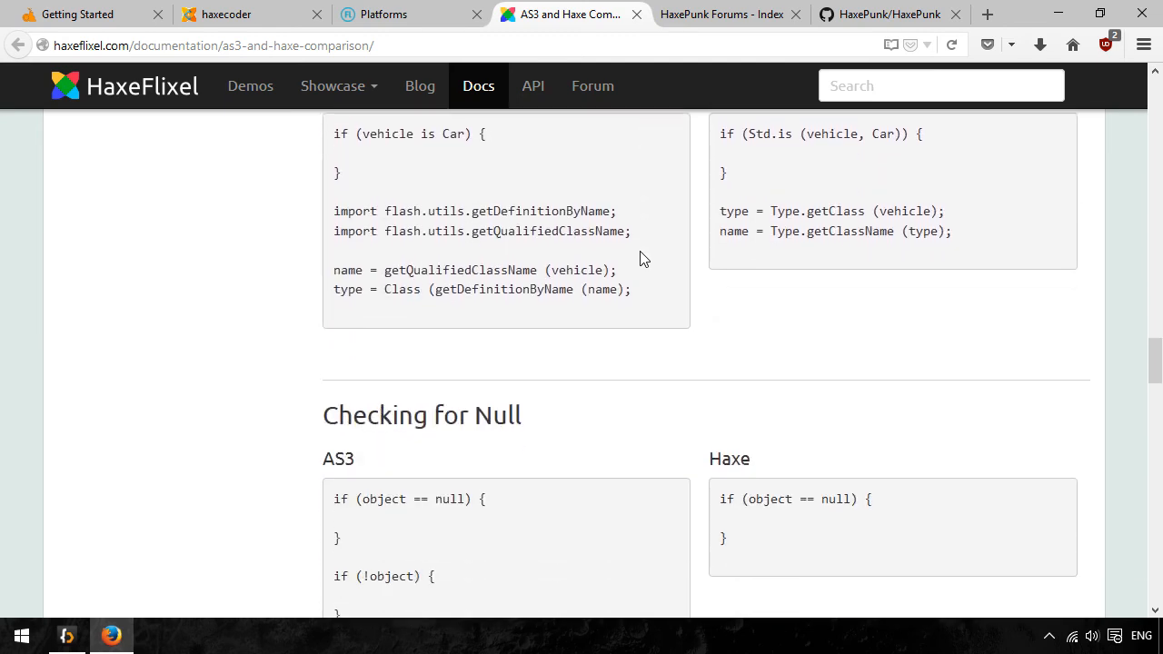
scroll(640, 259, "down", 7)
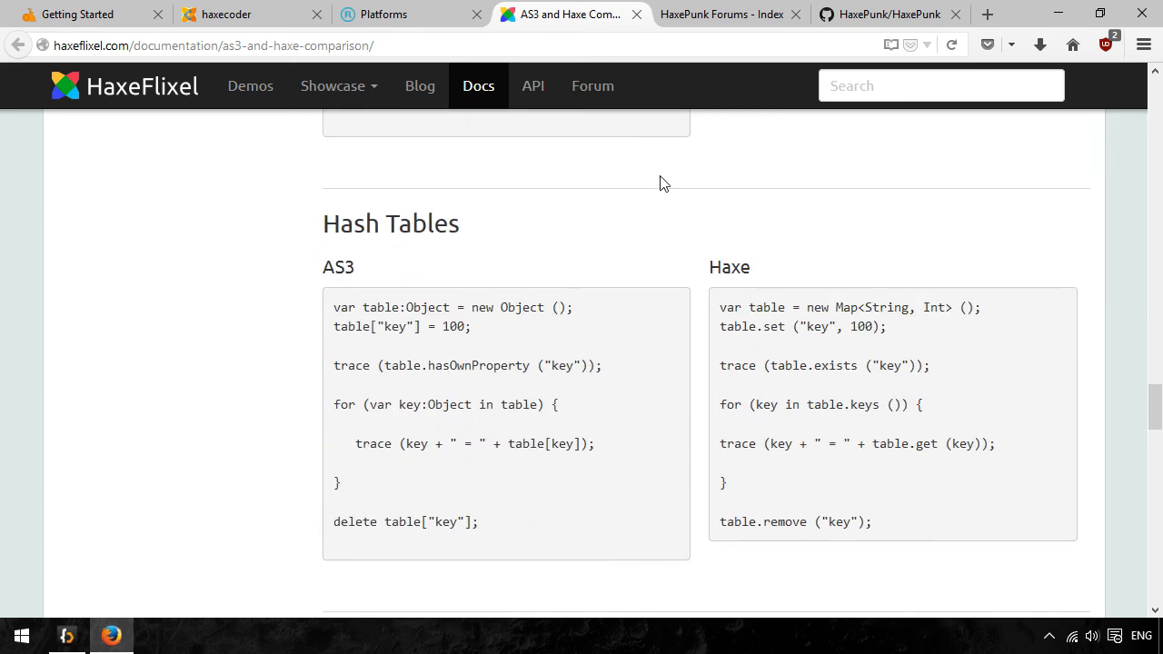
- View the HaxePunk Forums index page
left_click(723, 13)
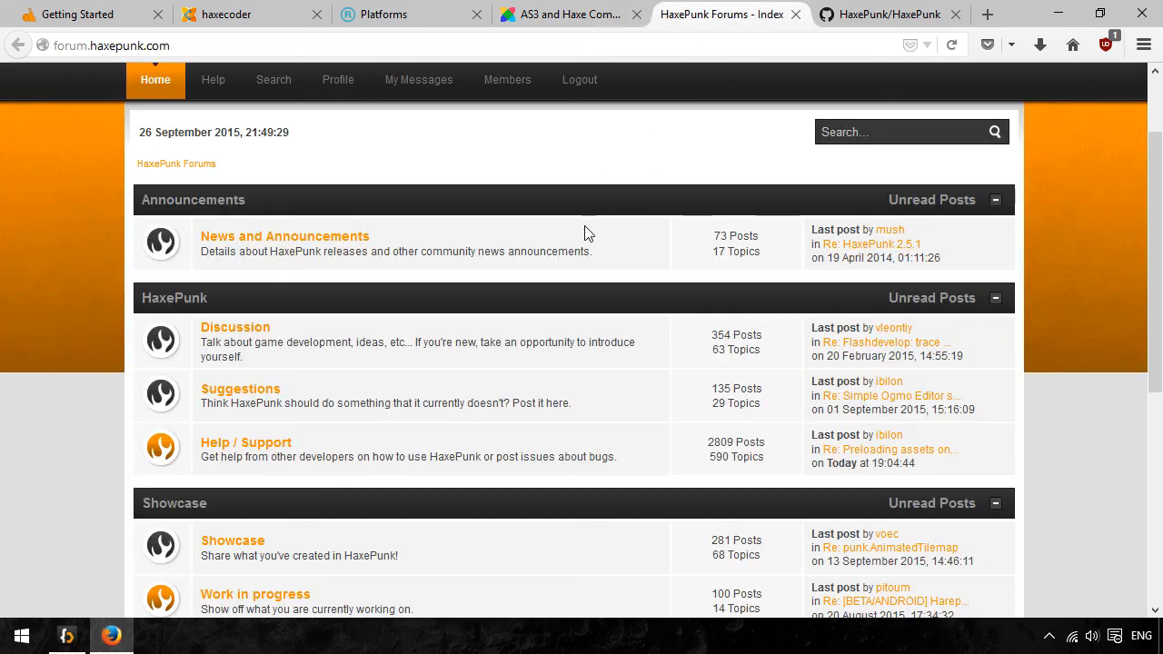